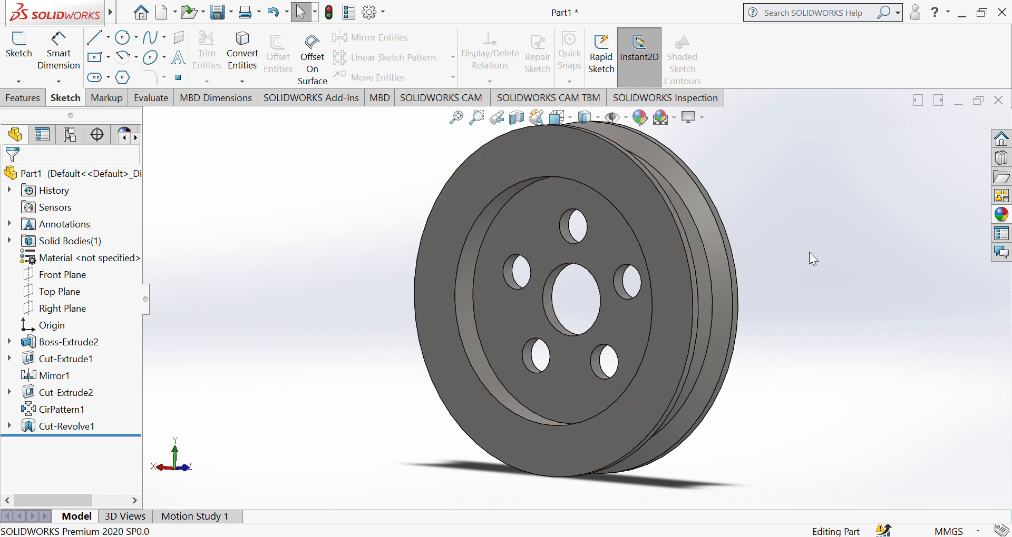
Sketch a circle about 33 mm in diameter on the pulley's recessed web face, centred on the origin
middle_click_drag(808, 252, 655, 277)
middle_click_drag(510, 246, 666, 236)
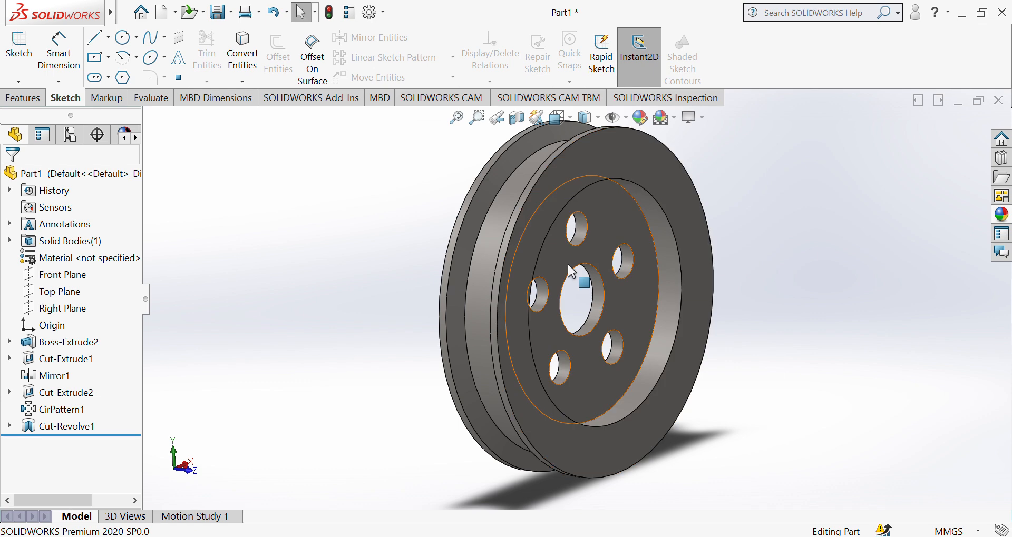
middle_click_drag(578, 283, 668, 289)
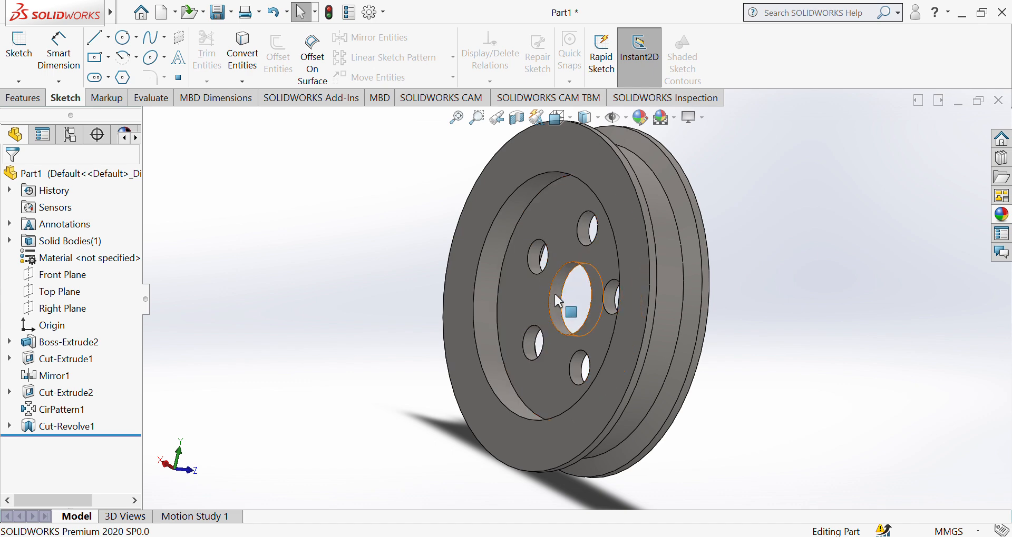
middle_click_drag(563, 288, 618, 312)
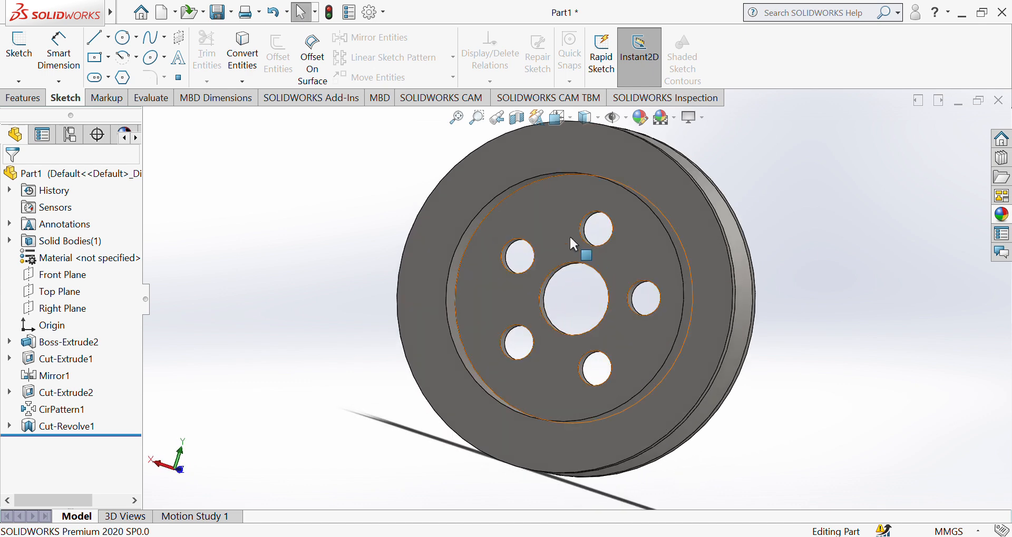
left_click(548, 230)
left_click(675, 196)
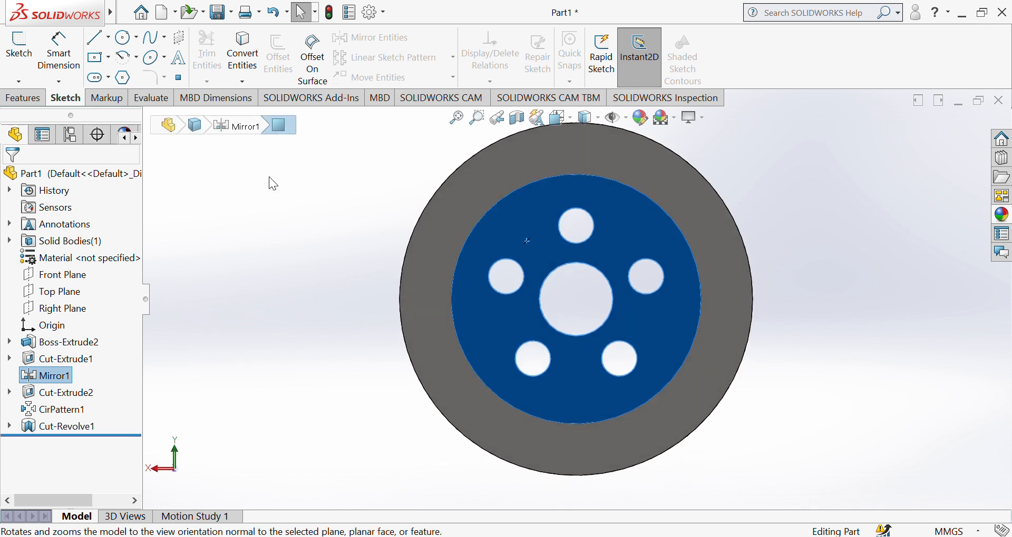
left_click(124, 37)
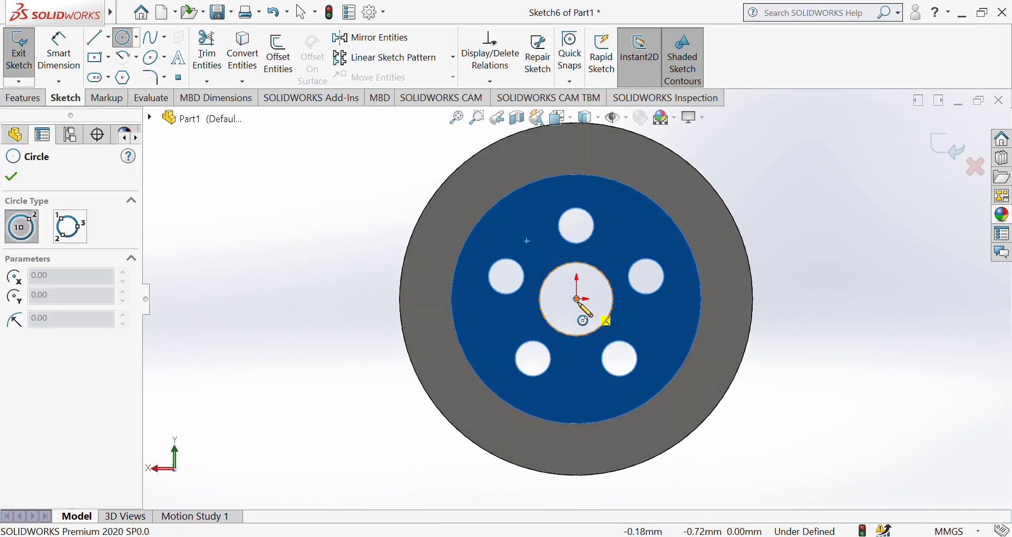
left_click(622, 287)
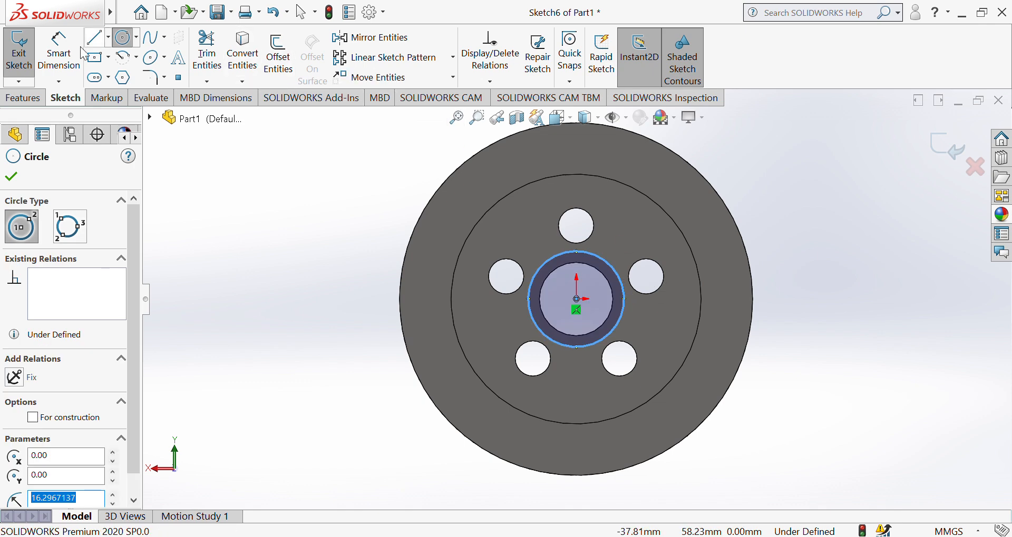
Dimension the sketched circle's diameter to 27 mm
left_click(47, 53)
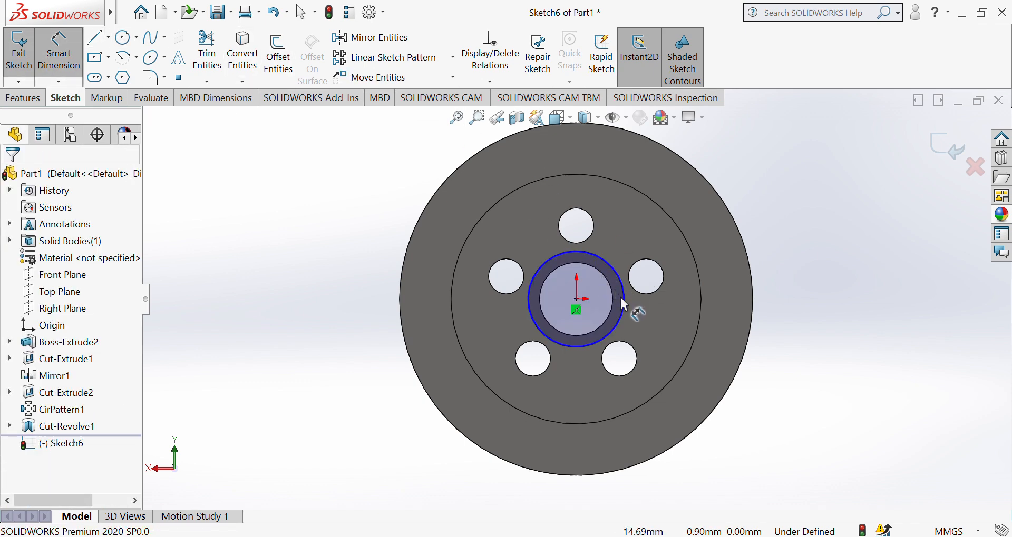
left_click(638, 300)
left_click(694, 305)
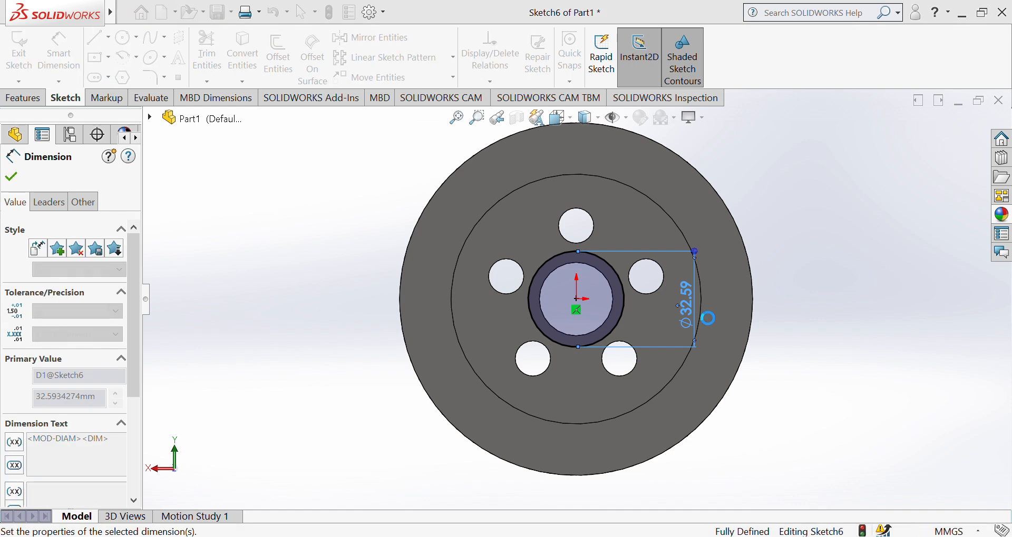
type("27")
key("Return")
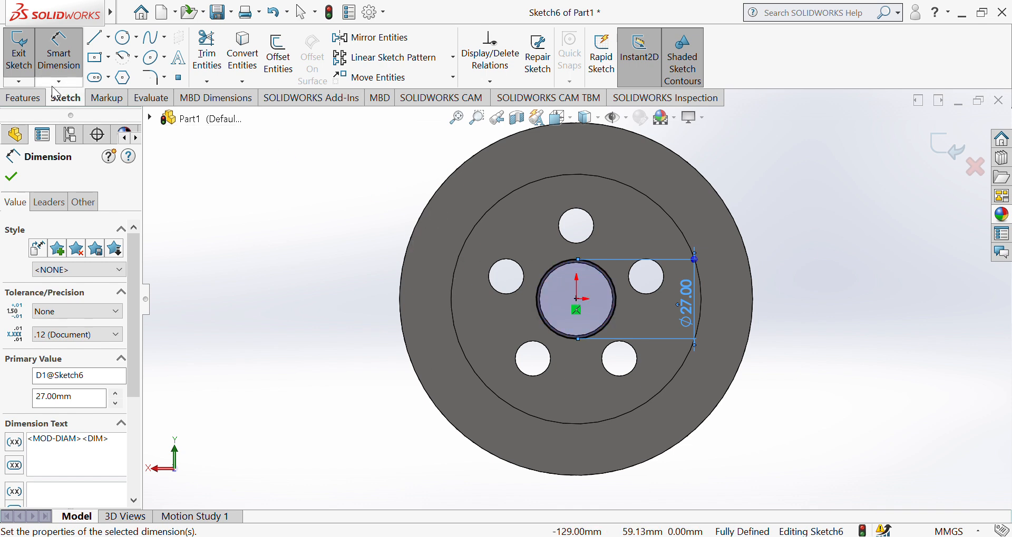
Convert the central bore's edge into the sketch as the inner circle of the ring profile
left_click(542, 304)
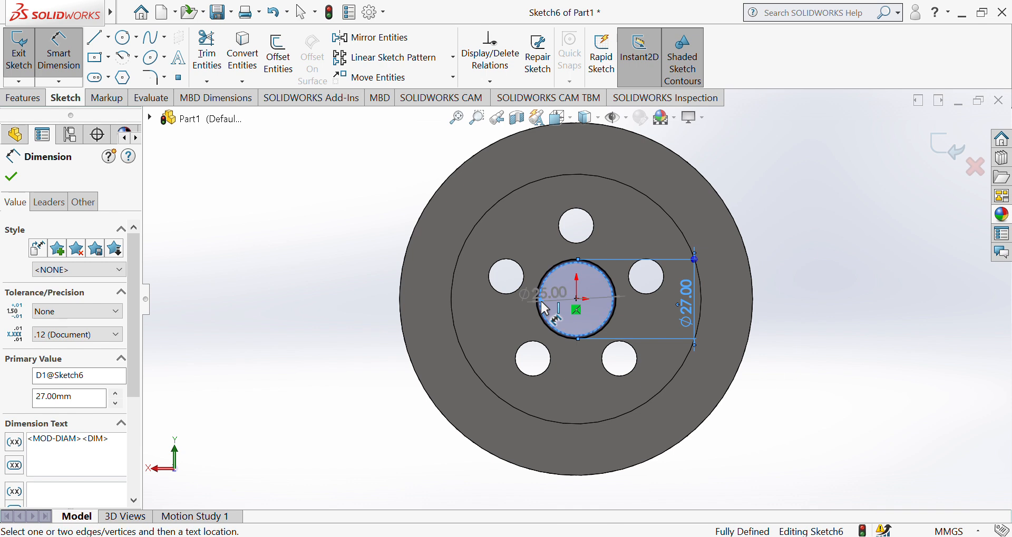
key("Escape")
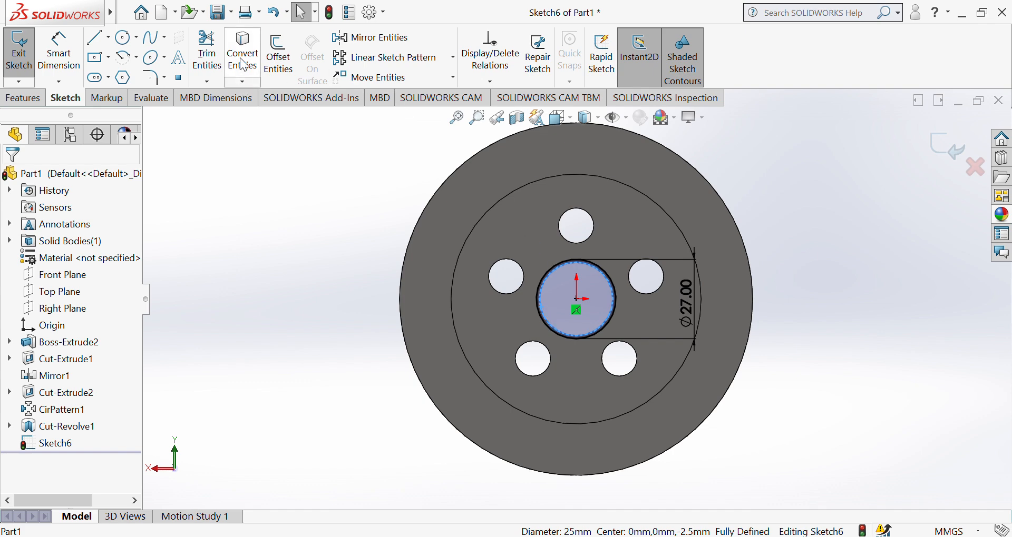
key("Escape")
middle_click_drag(802, 264, 827, 278)
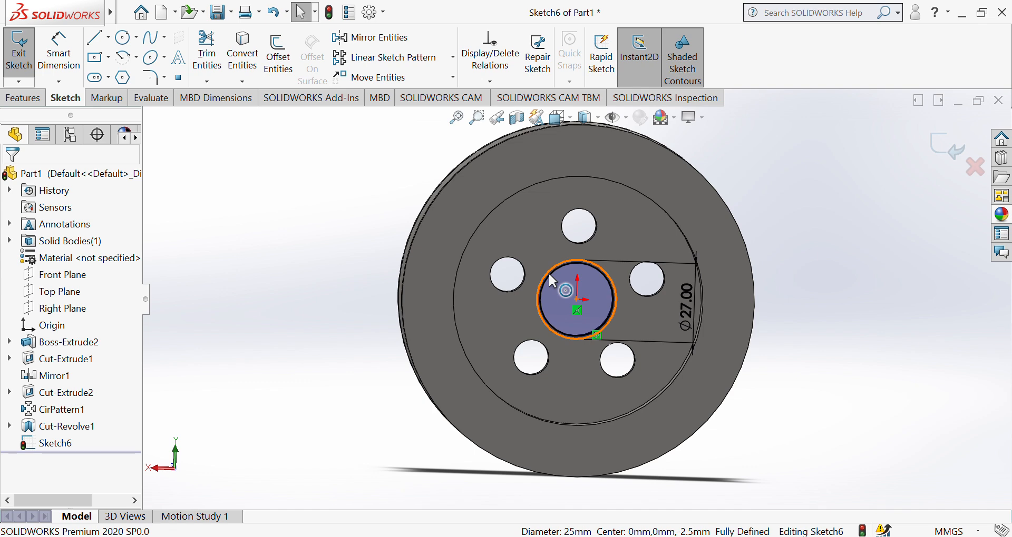
Start a boss extrusion of the ring profile with a blind depth of 2 mm in the first direction
left_click(19, 104)
left_click(25, 53)
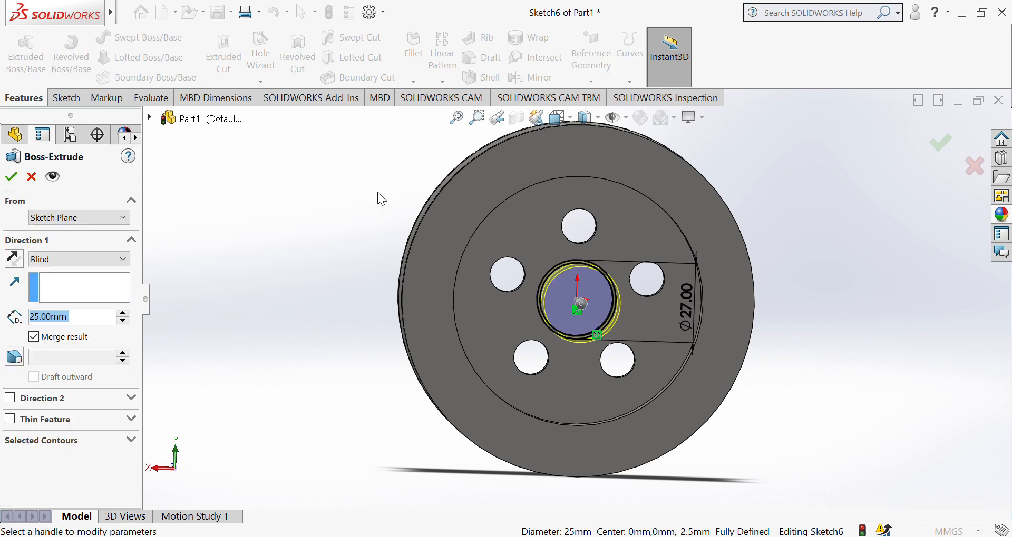
middle_click_drag(720, 206, 711, 232)
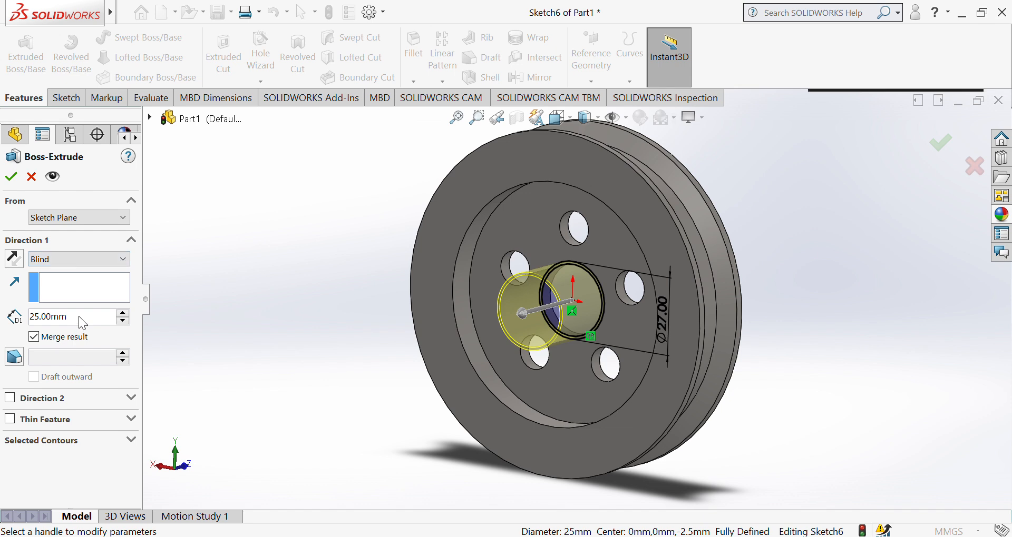
left_click_drag(92, 324, 14, 317)
type("2")
key("Return")
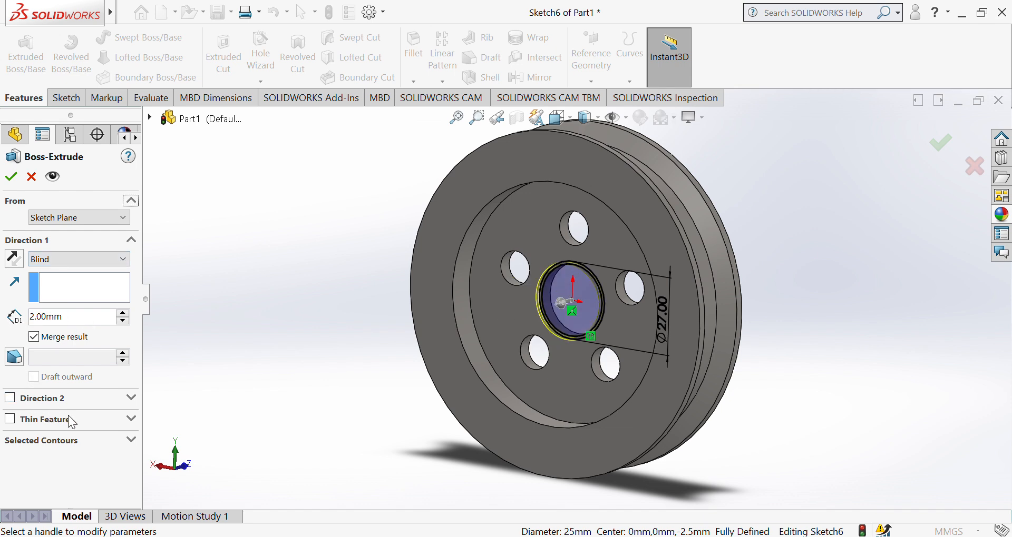
Add a second blind extrusion direction of 7 mm and complete the ring boss around the bore
left_click(10, 400)
type("7")
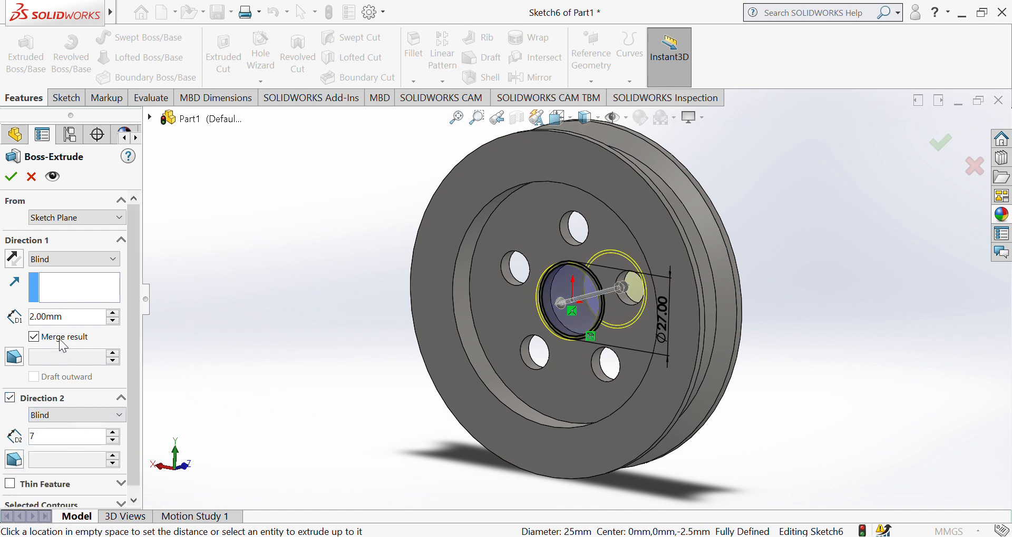
key("Return")
middle_click_drag(844, 287, 863, 333)
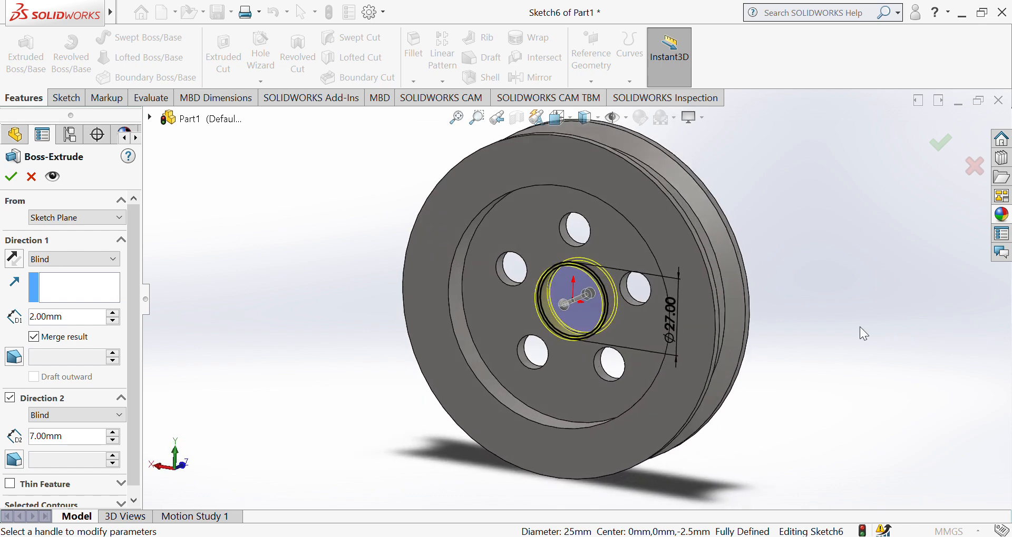
left_click(10, 176)
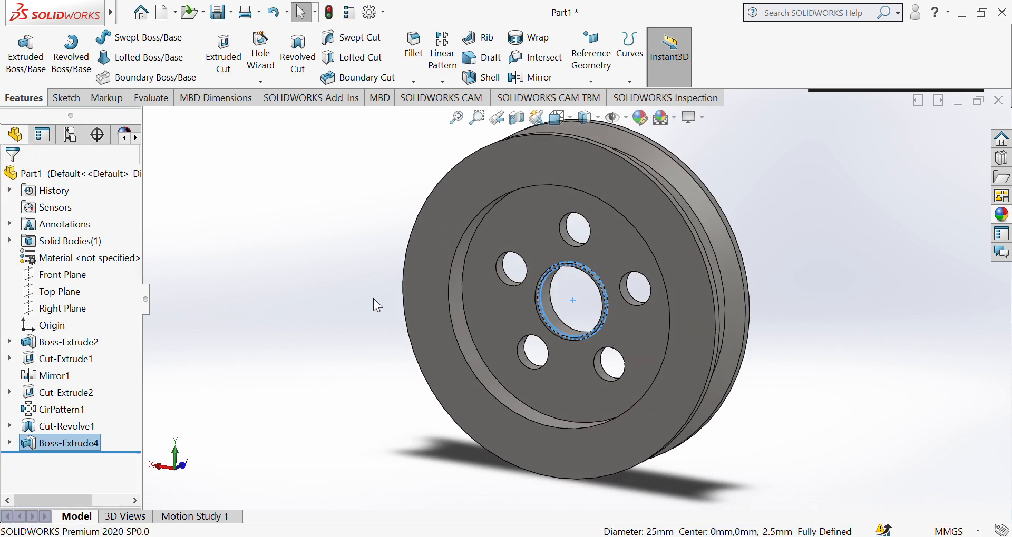
Examine the ring boss around the bore from both sides of the pulley
middle_click_drag(346, 315, 374, 281)
left_click(374, 280)
middle_click_drag(601, 293, 536, 291)
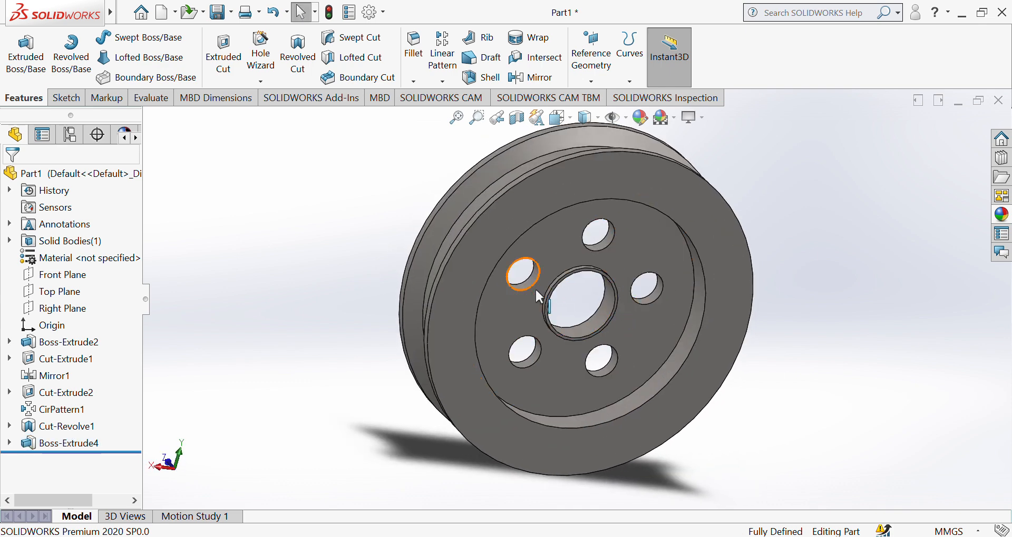
middle_click_drag(800, 288, 558, 282)
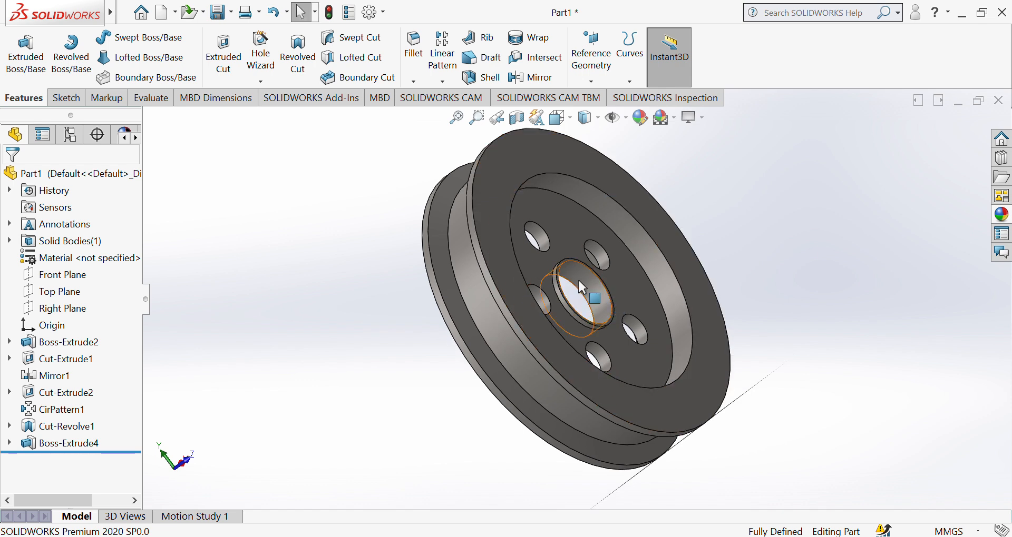
middle_click_drag(425, 373, 523, 299)
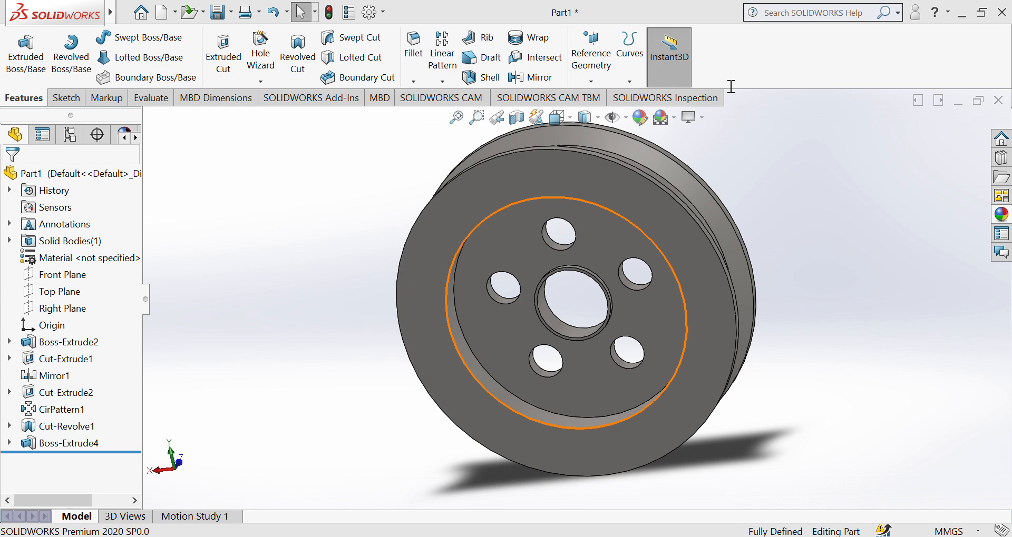
left_click(415, 278)
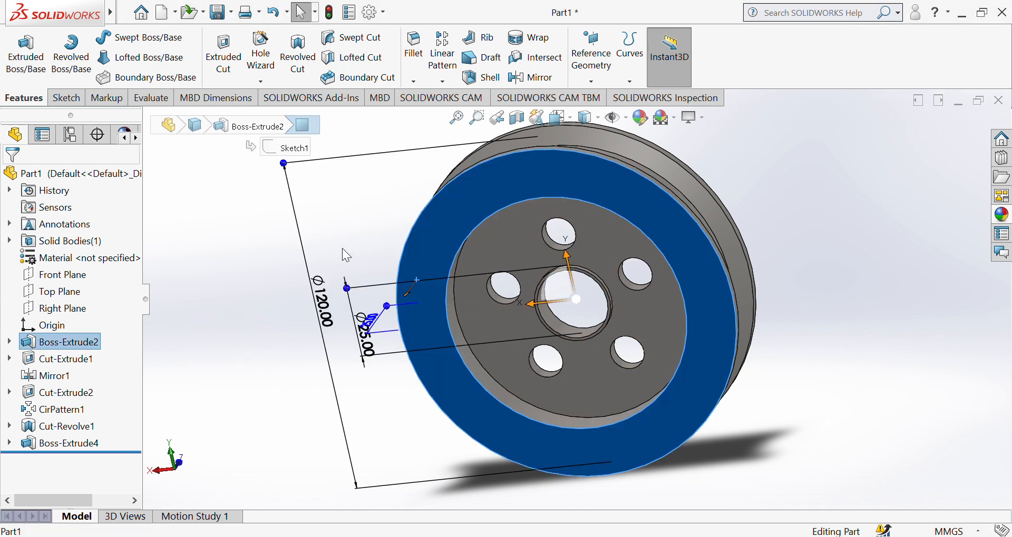
left_click(340, 251)
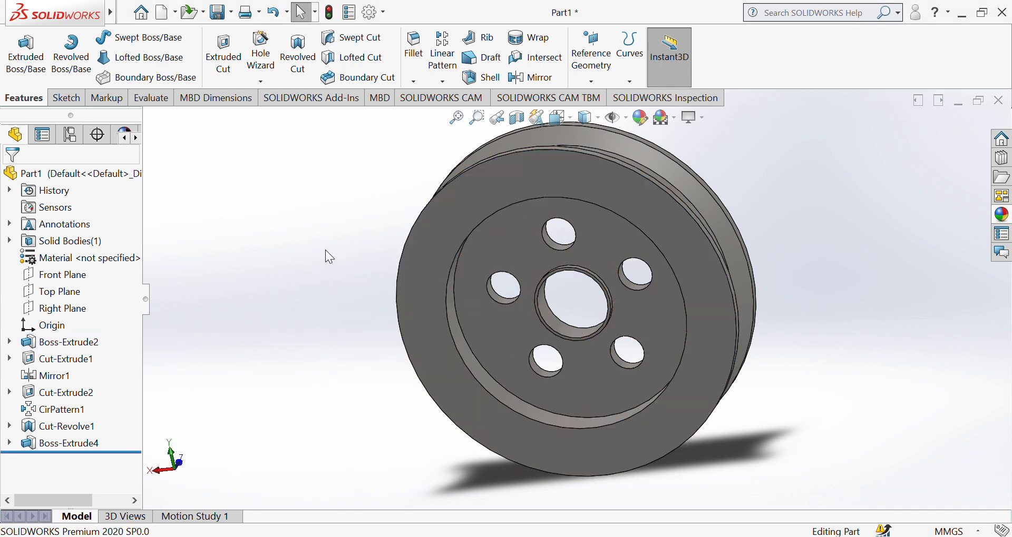
In a new part, sketch two concentric circles about 150 mm and 109 mm in diameter at the origin on the Front Plane
key("ctrl+n")
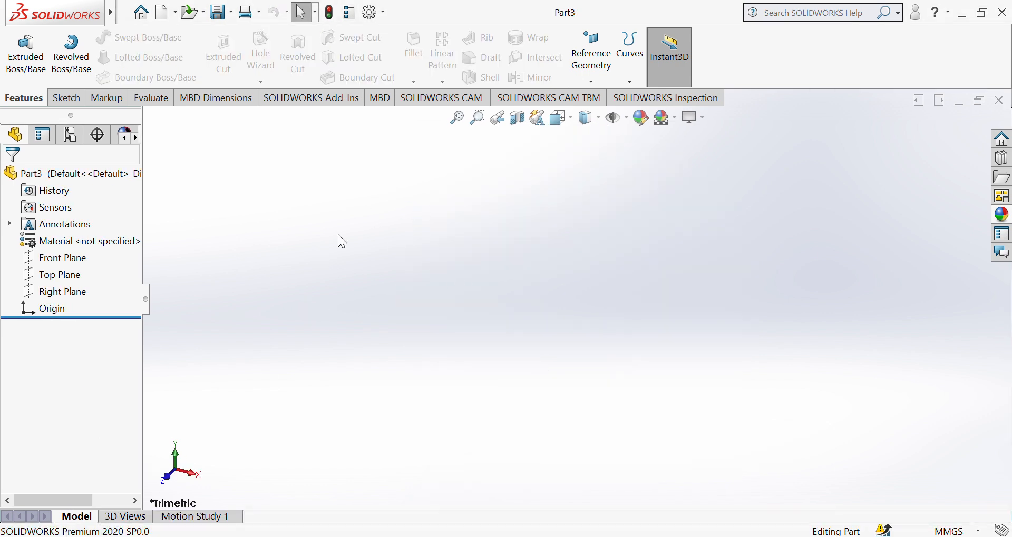
left_click(58, 258)
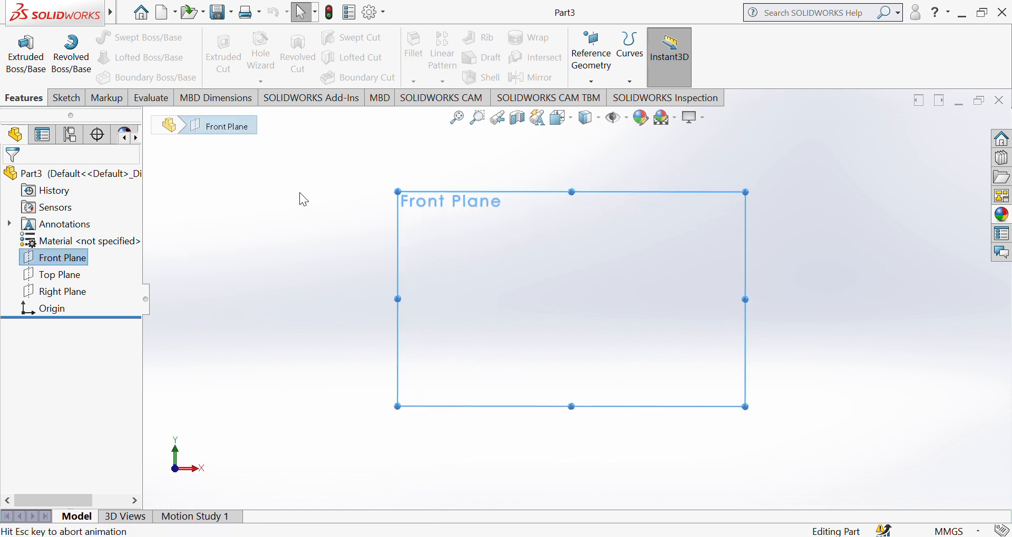
left_click(66, 98)
left_click(123, 40)
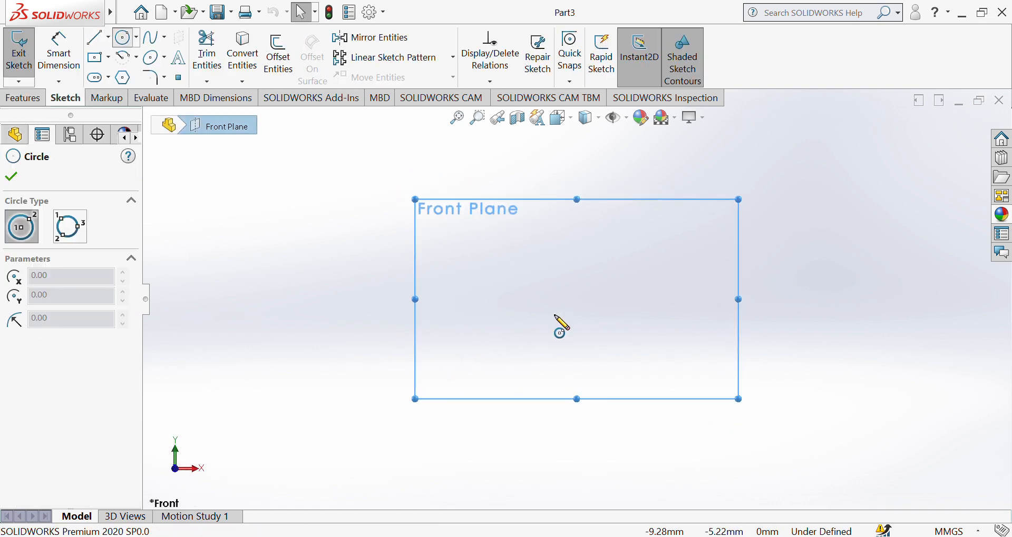
left_click(577, 298)
left_click(715, 289)
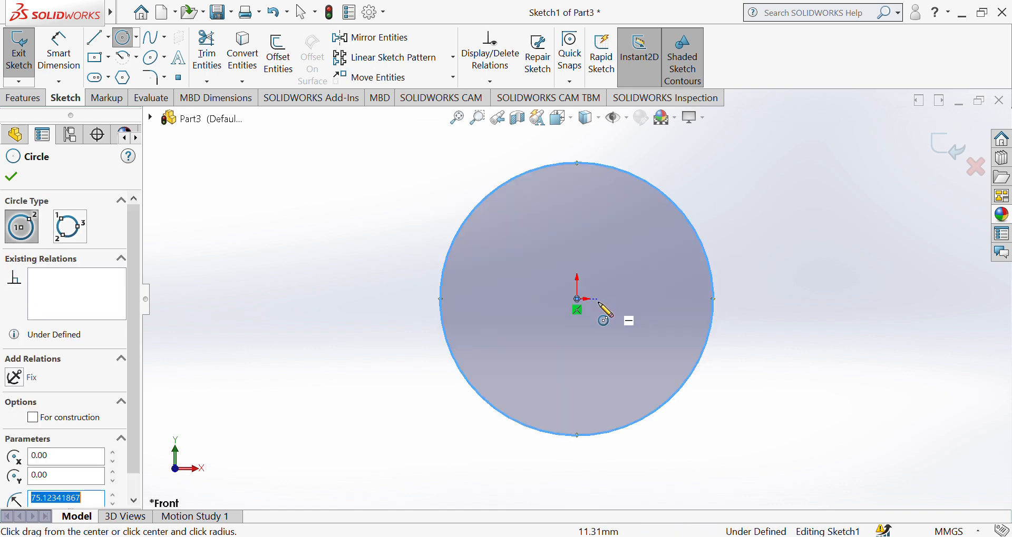
left_click(577, 298)
left_click(674, 278)
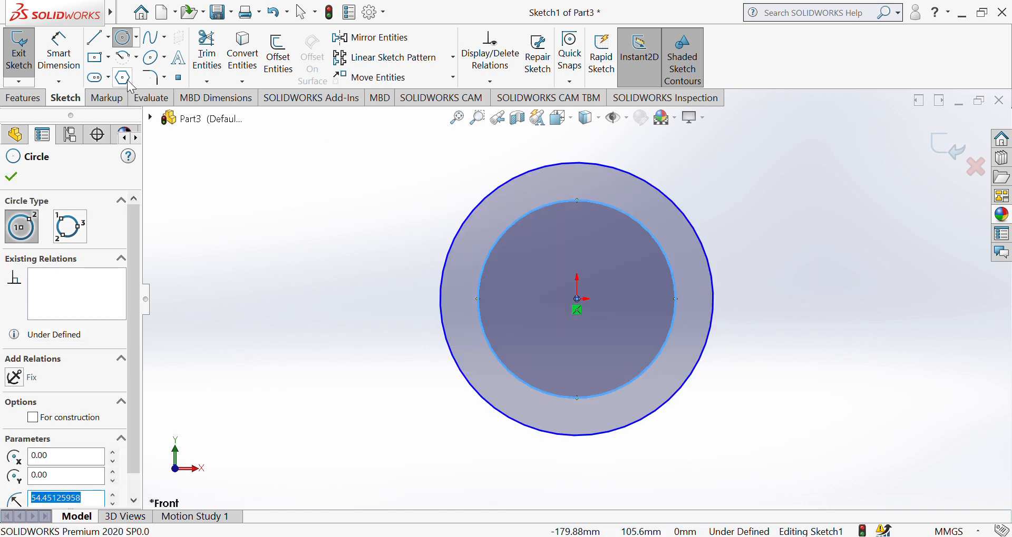
Dimension the outer circle's diameter to 80 mm
left_click(58, 53)
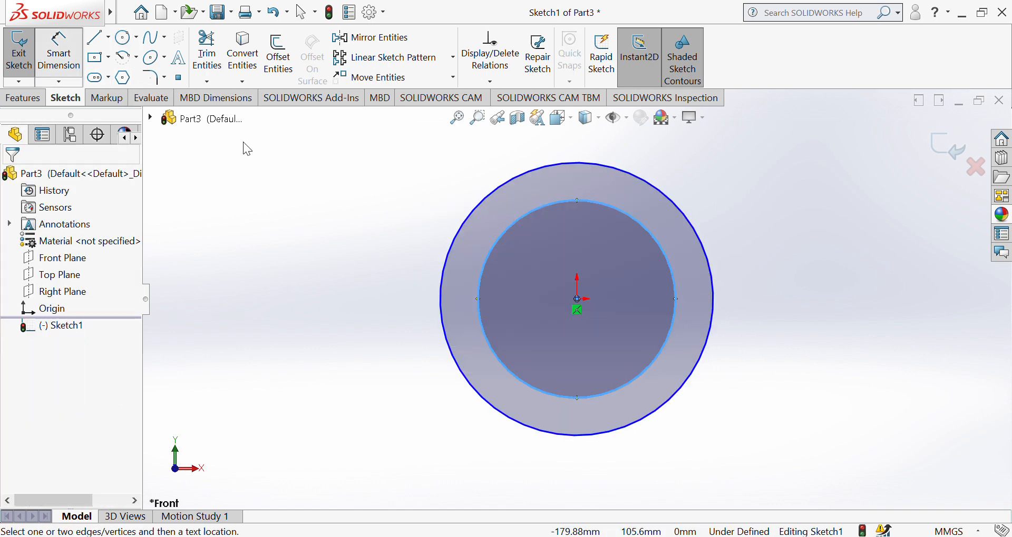
left_click(717, 287)
left_click(771, 294)
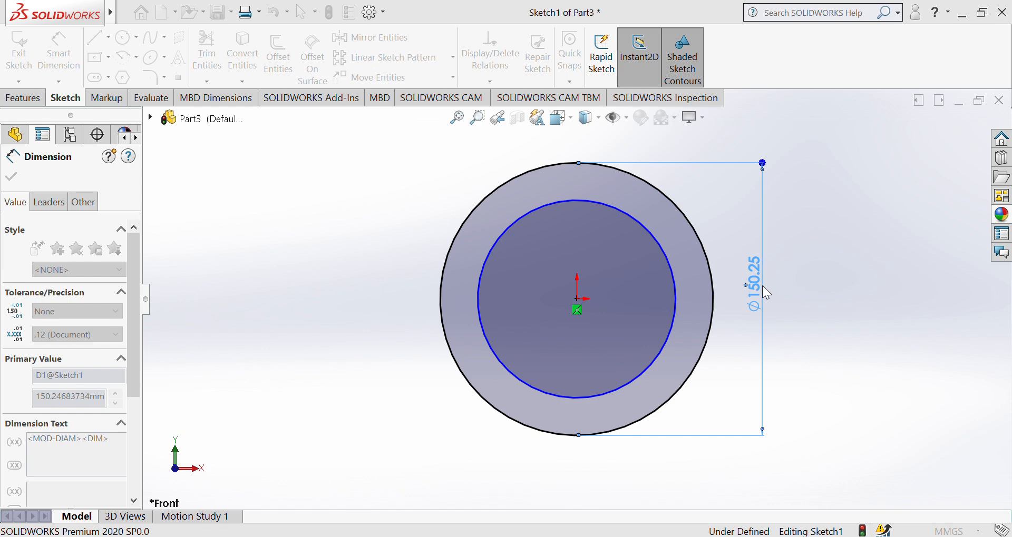
type("85")
key("Return")
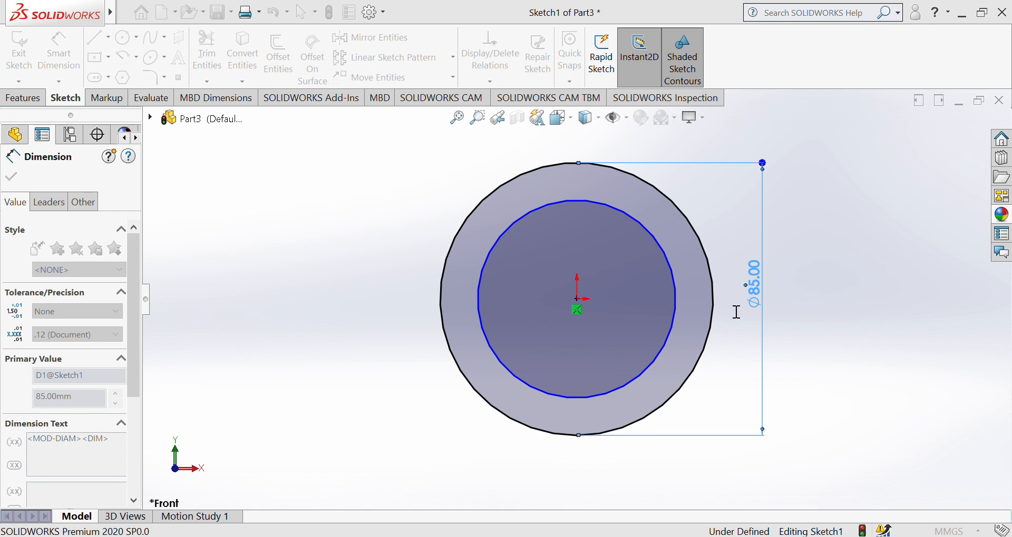
type("80")
key("Return")
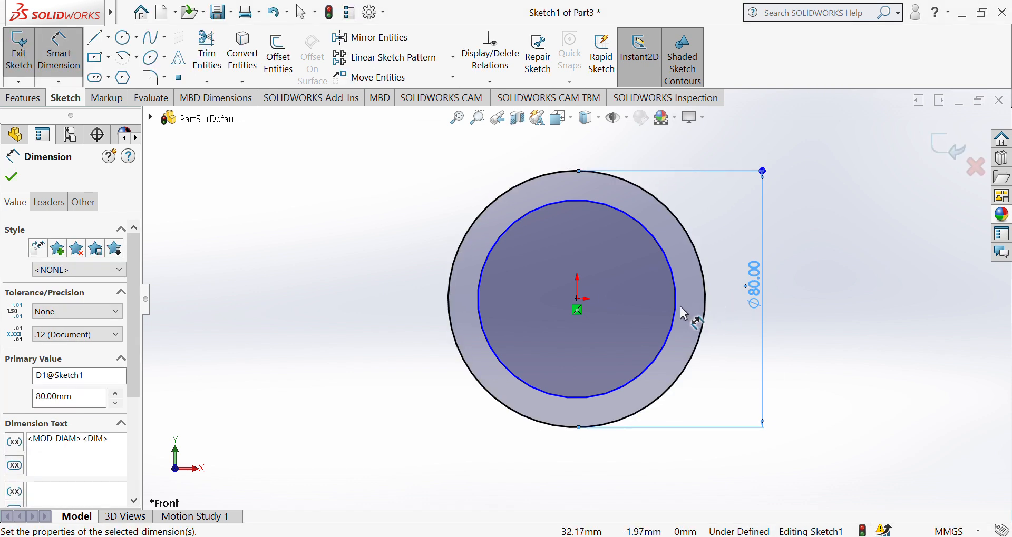
Dimension the inner circle's diameter to 20 mm
left_click(680, 318)
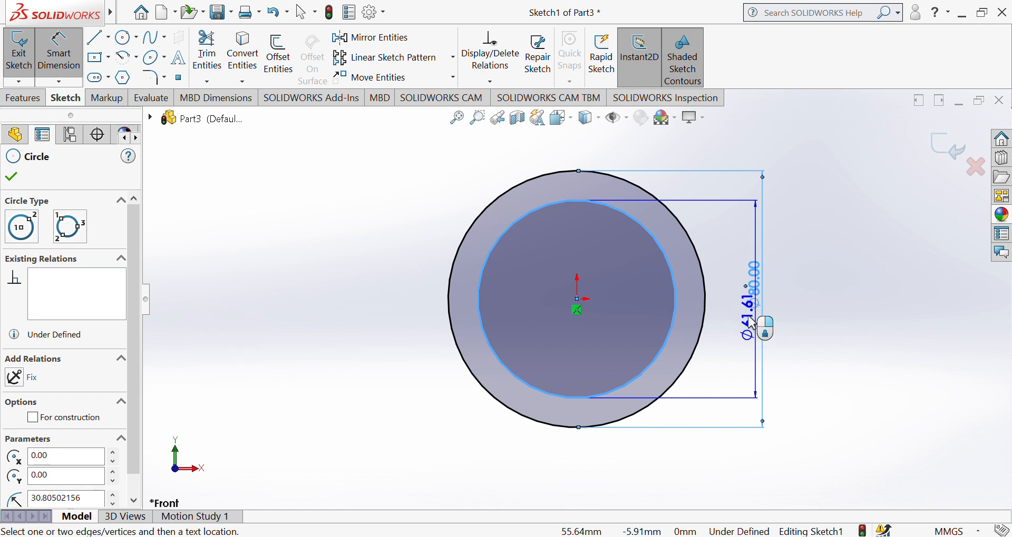
left_click(737, 320)
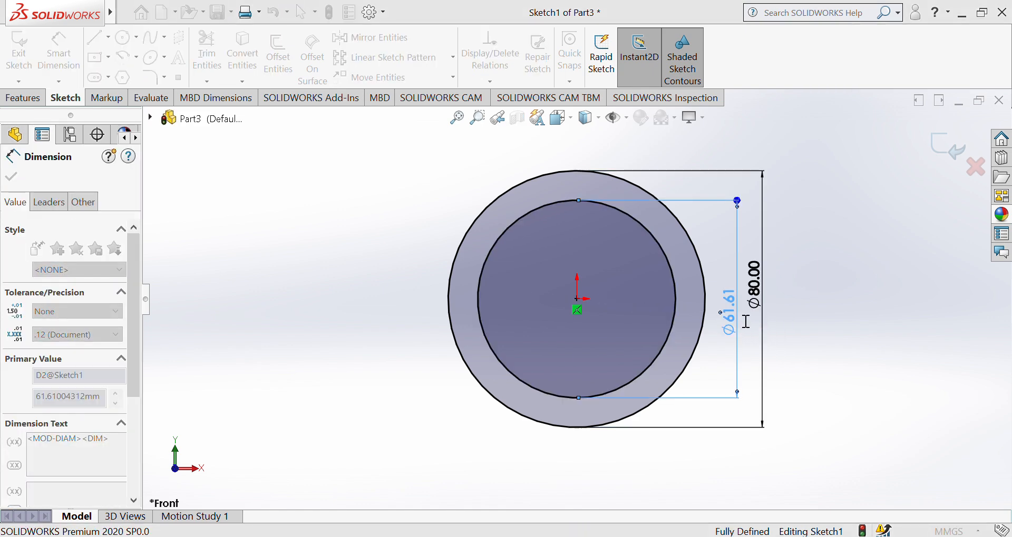
type("20")
key("Return")
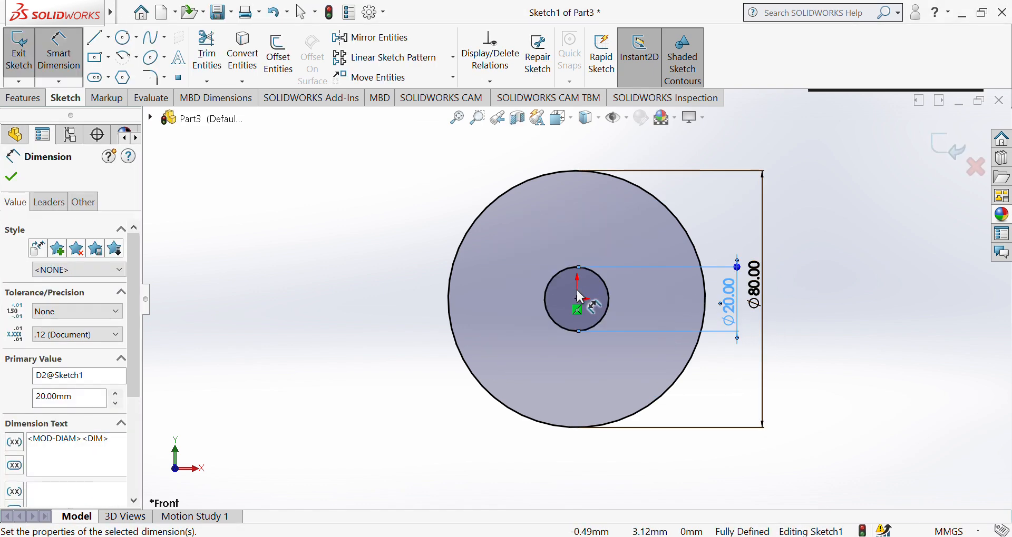
Extrude the ring profile between the two circles 25 mm with the Mid Plane end condition
left_click(23, 98)
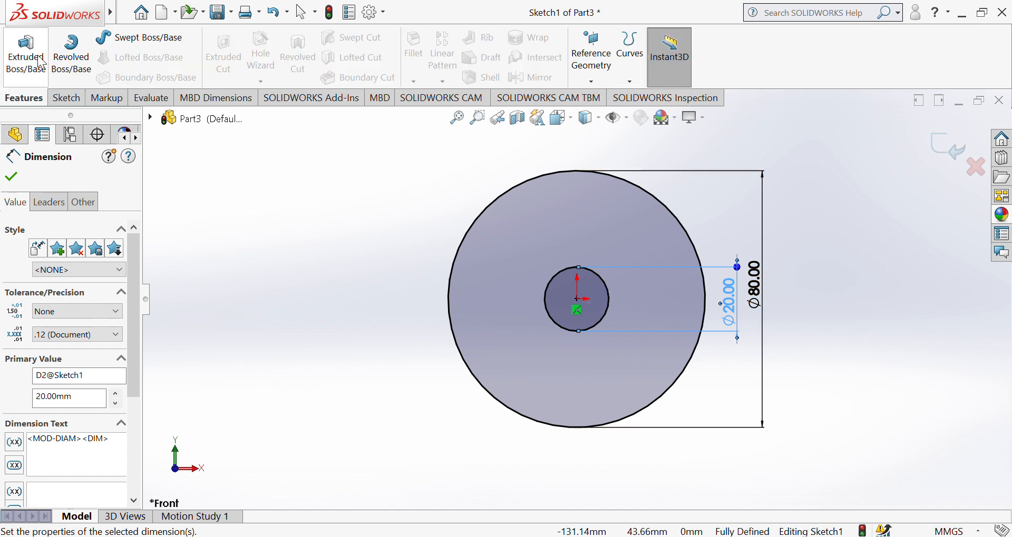
left_click(26, 53)
middle_click_drag(530, 244, 337, 255)
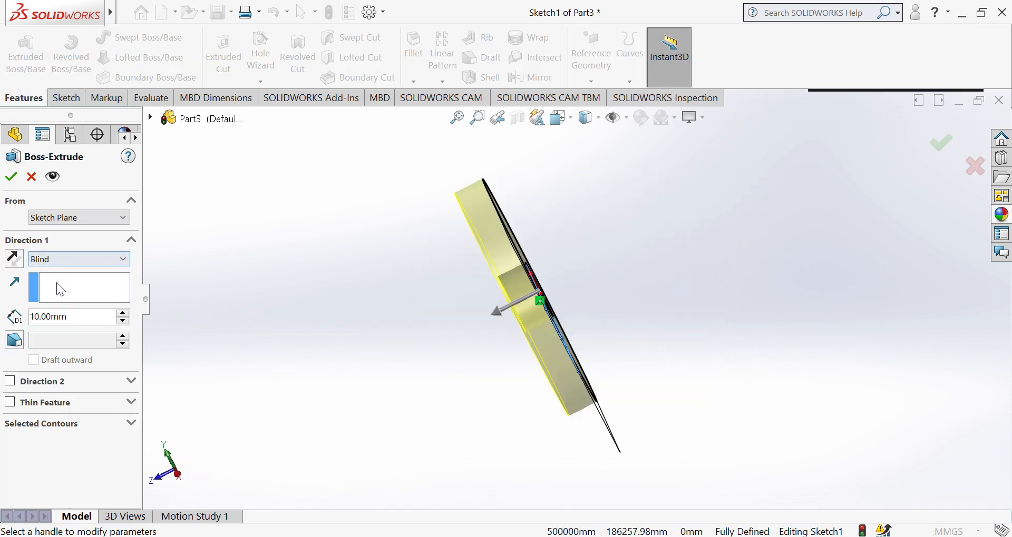
key("m")
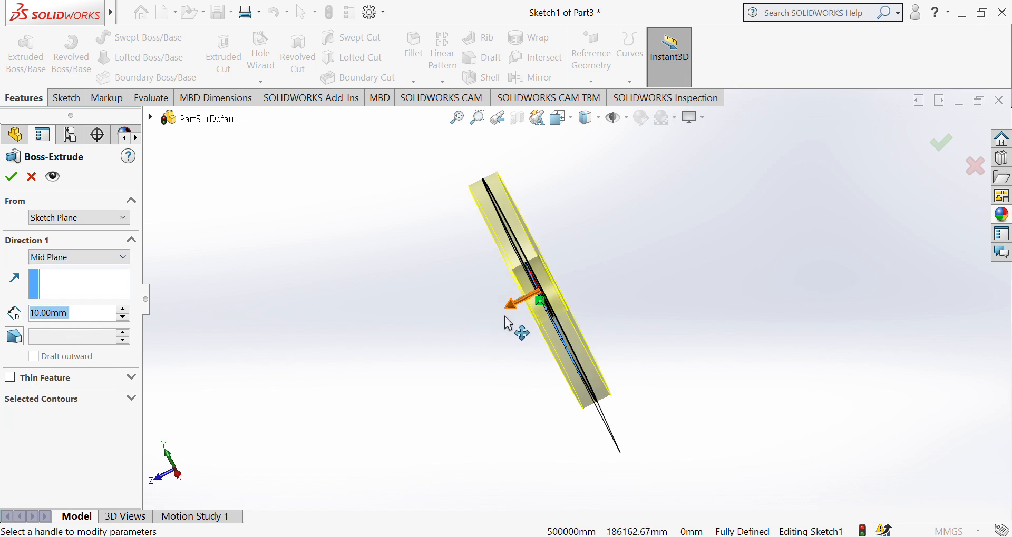
middle_click_drag(510, 317, 515, 243)
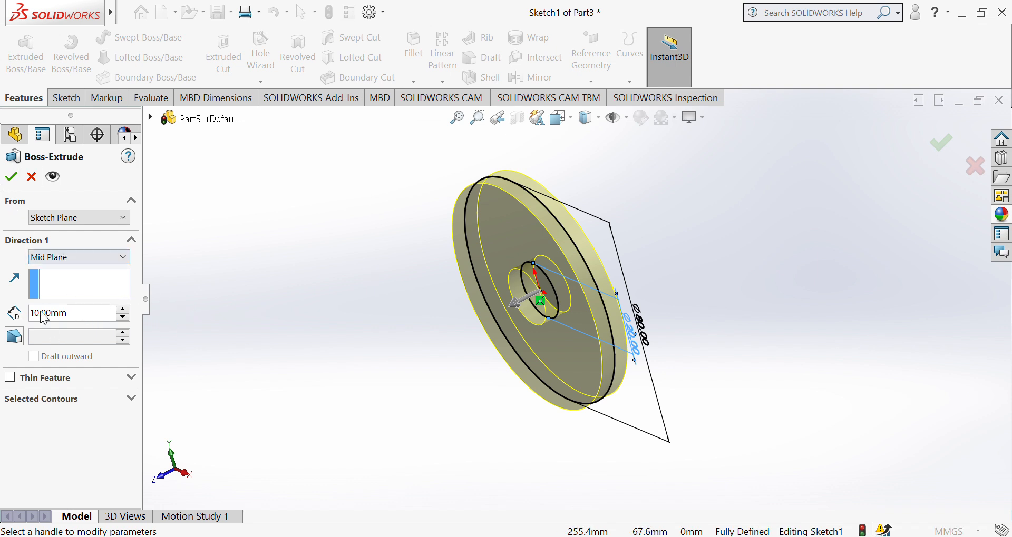
middle_click_drag(242, 311, 271, 337)
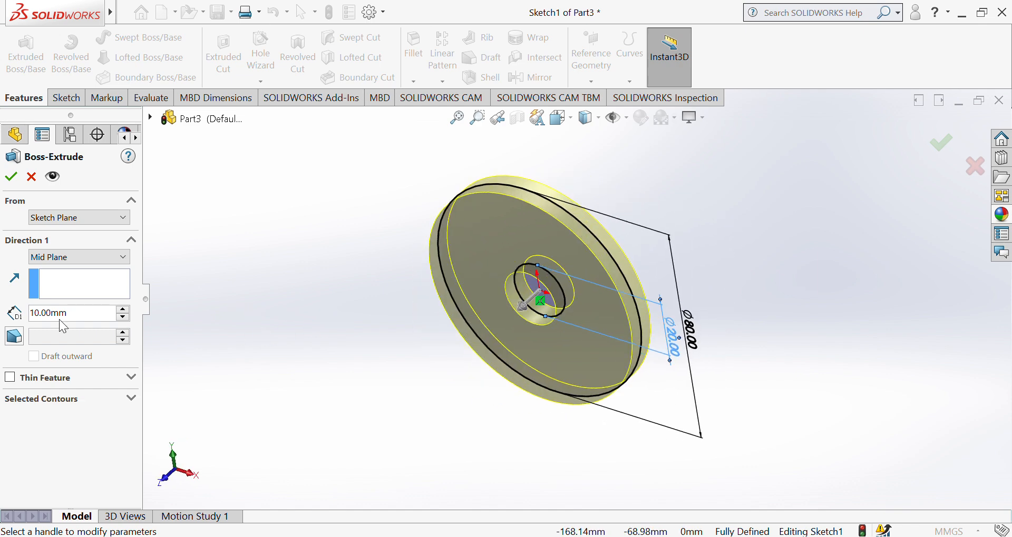
double_click(89, 320)
left_click_drag(39, 314, 12, 315)
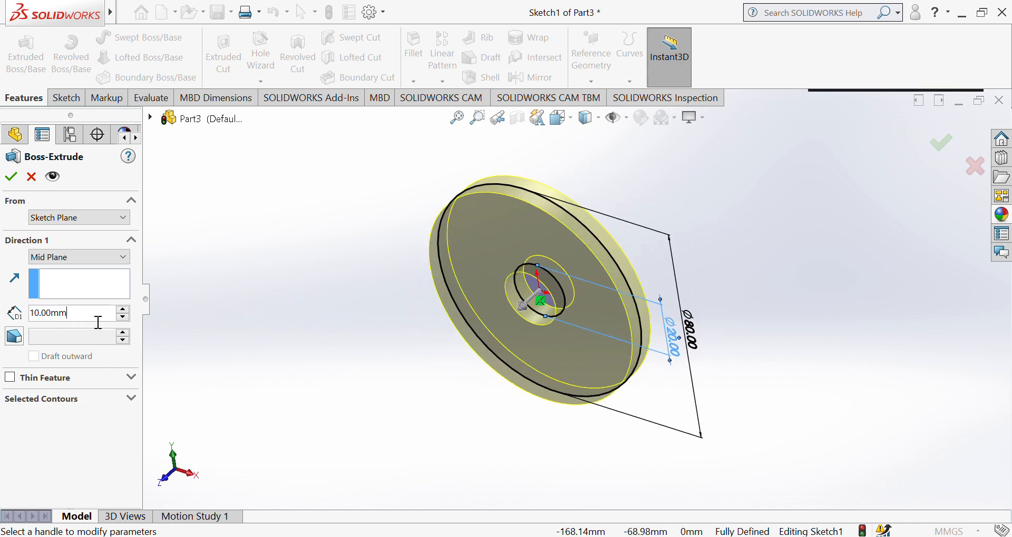
double_click(68, 316)
key("Return")
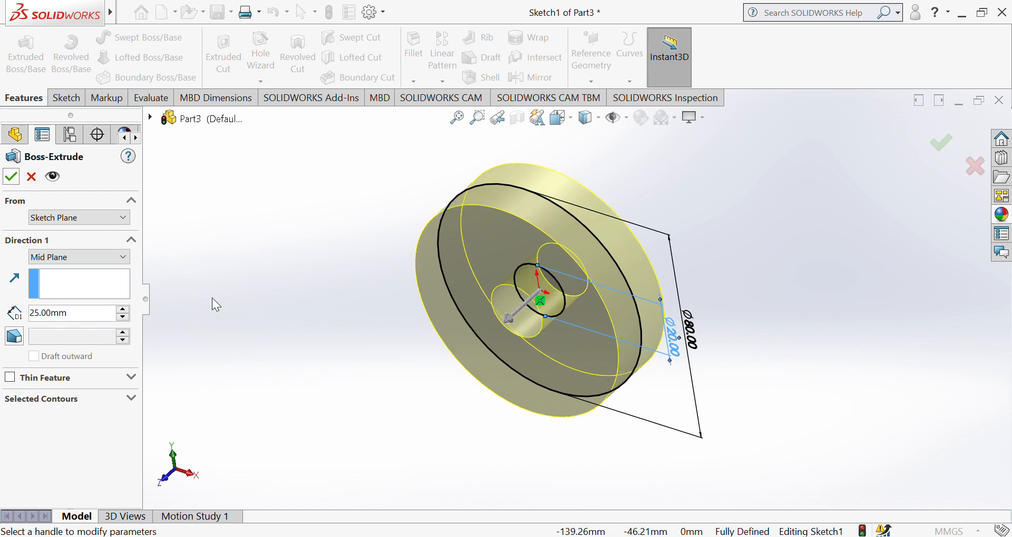
left_click(12, 177)
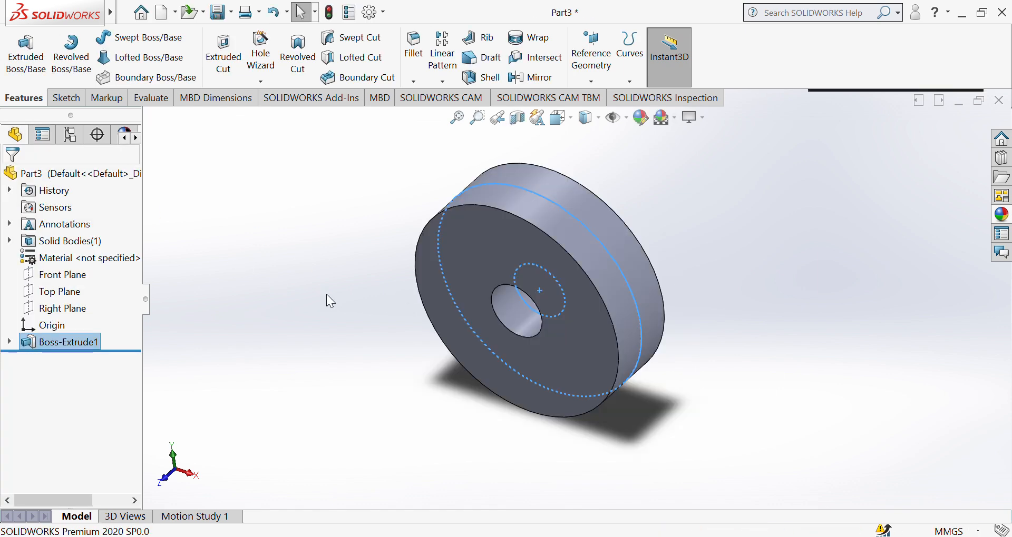
Sketch a circle about 51 mm in diameter, centred on the origin, on the disc's front face
left_click(472, 256)
left_click(585, 229)
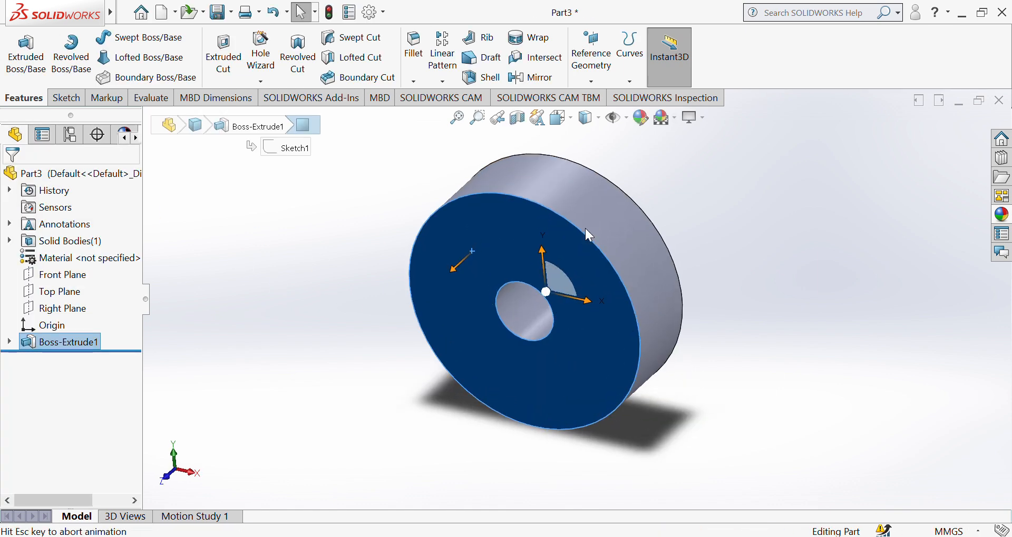
left_click(66, 98)
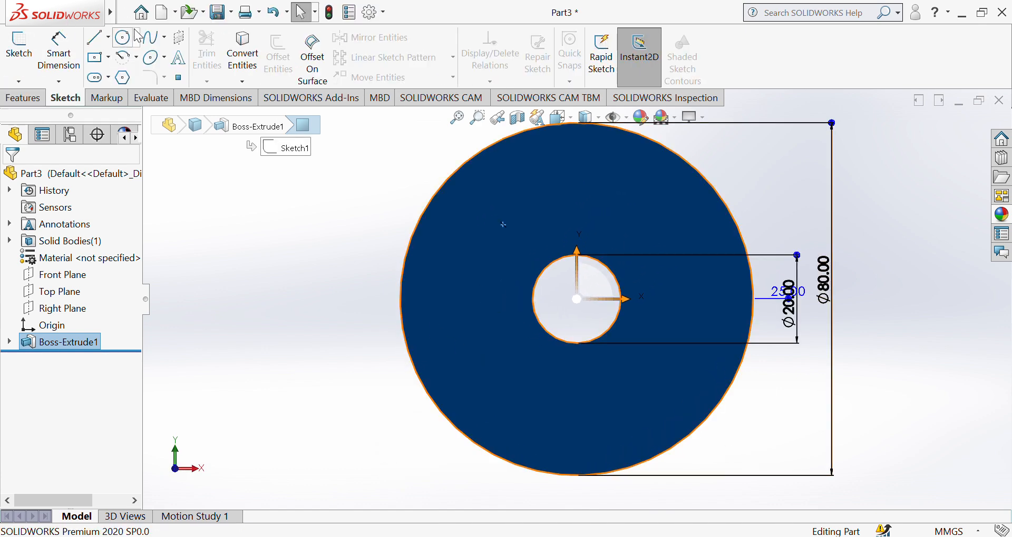
left_click(123, 37)
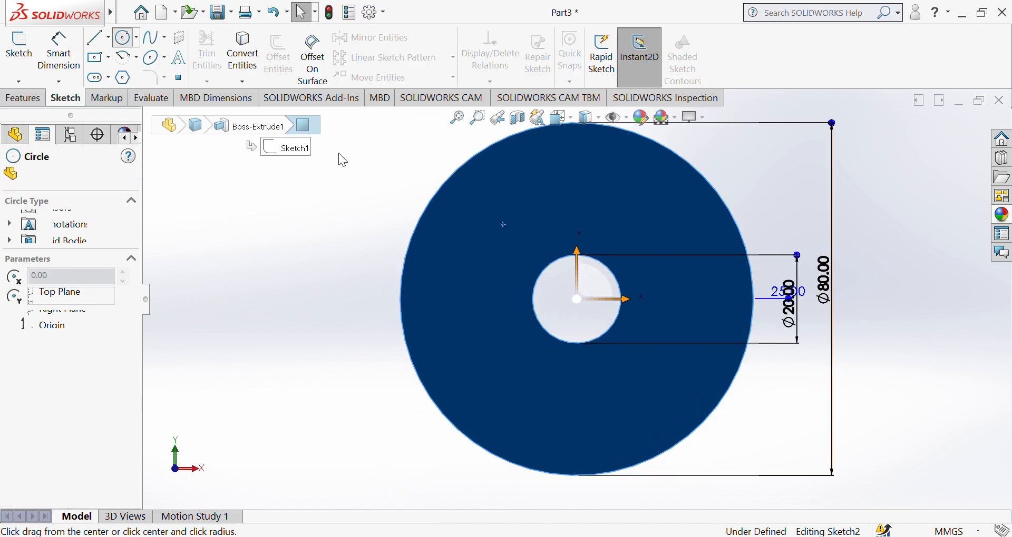
left_click(579, 299)
left_click(652, 240)
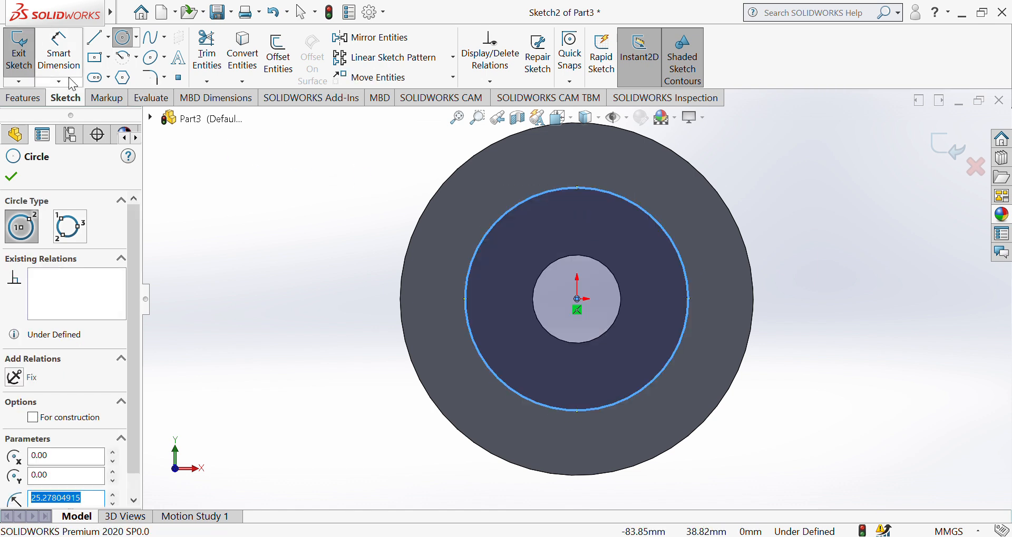
Dimension the gap between the sketched circle and the disc's outer edge to 17.5 mm
left_click(59, 53)
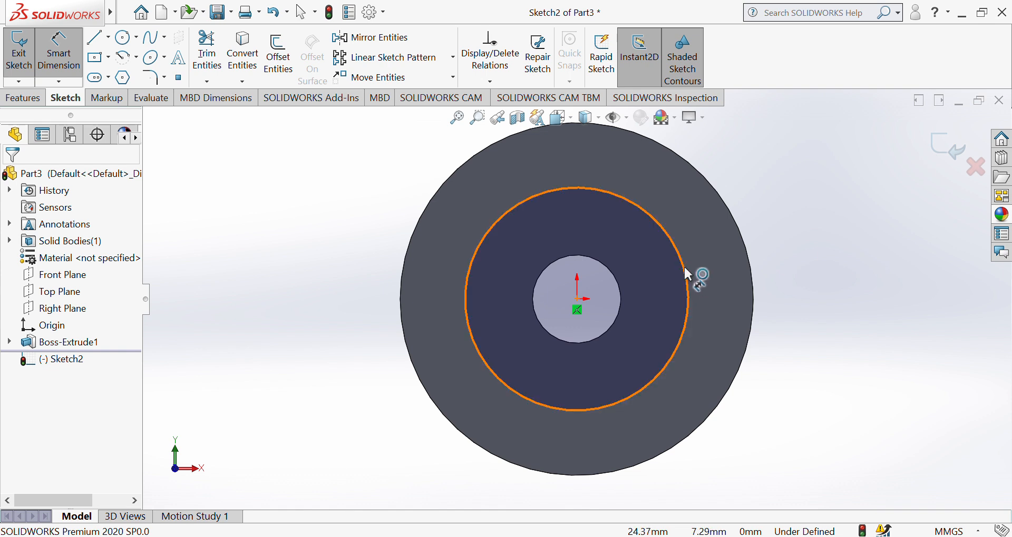
left_click(685, 275)
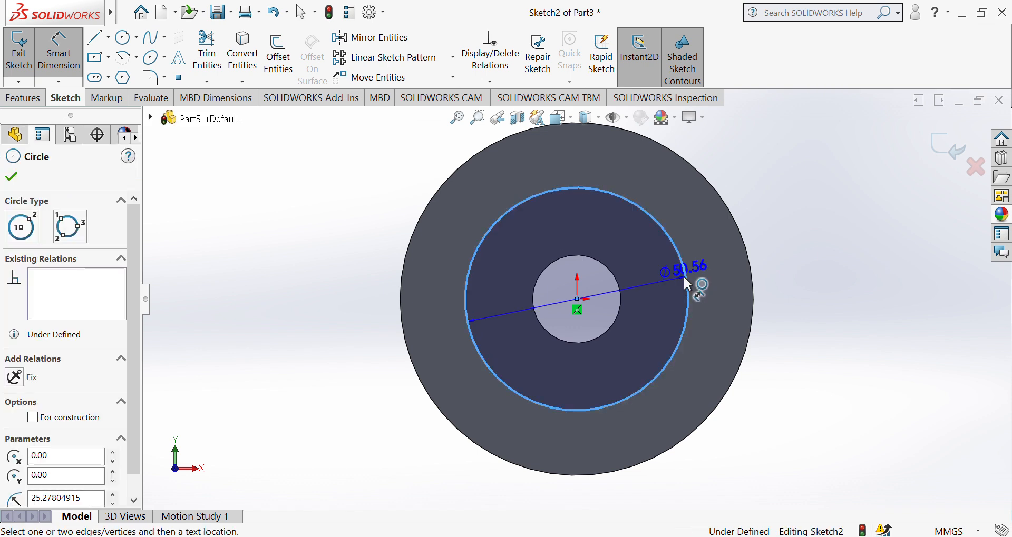
left_click(750, 264)
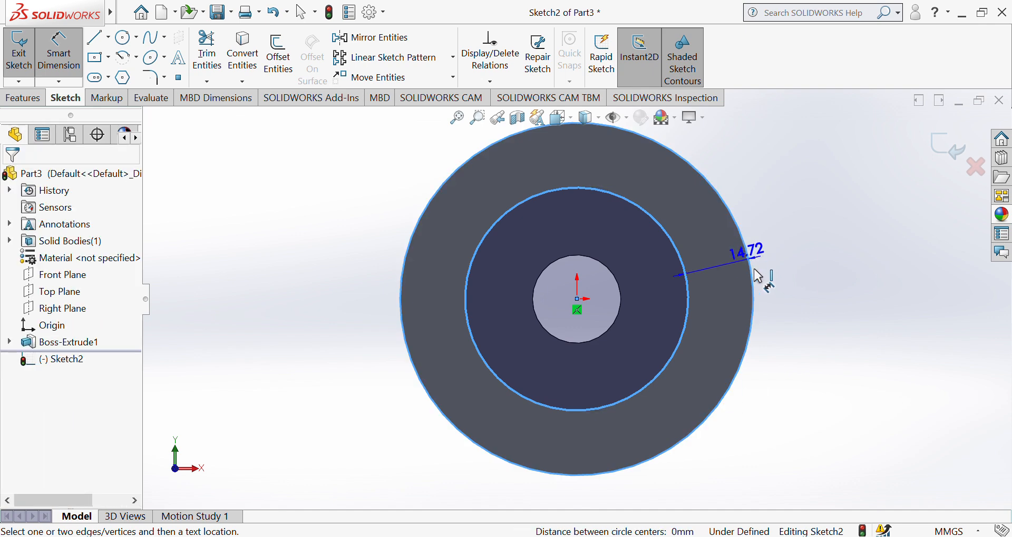
left_click(846, 267)
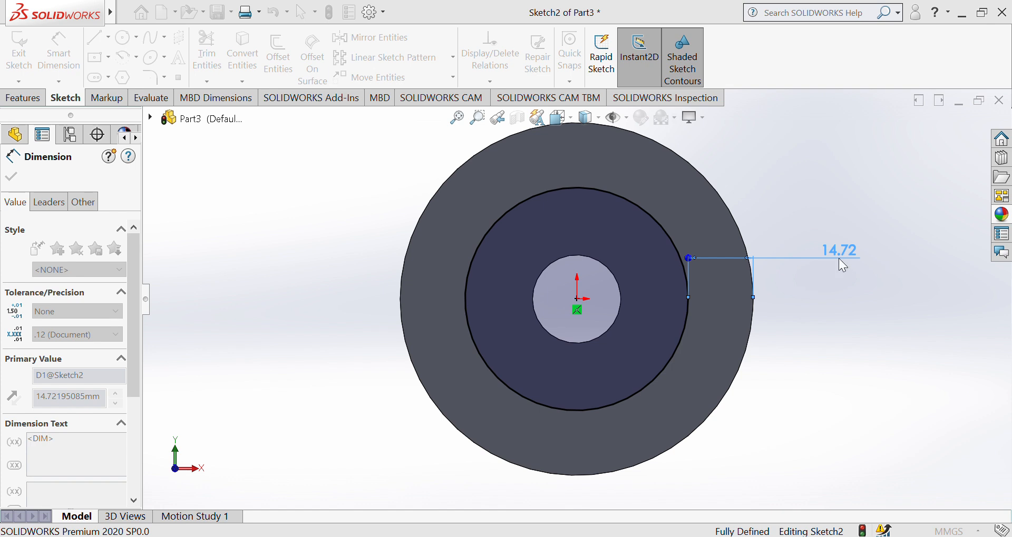
key("Return")
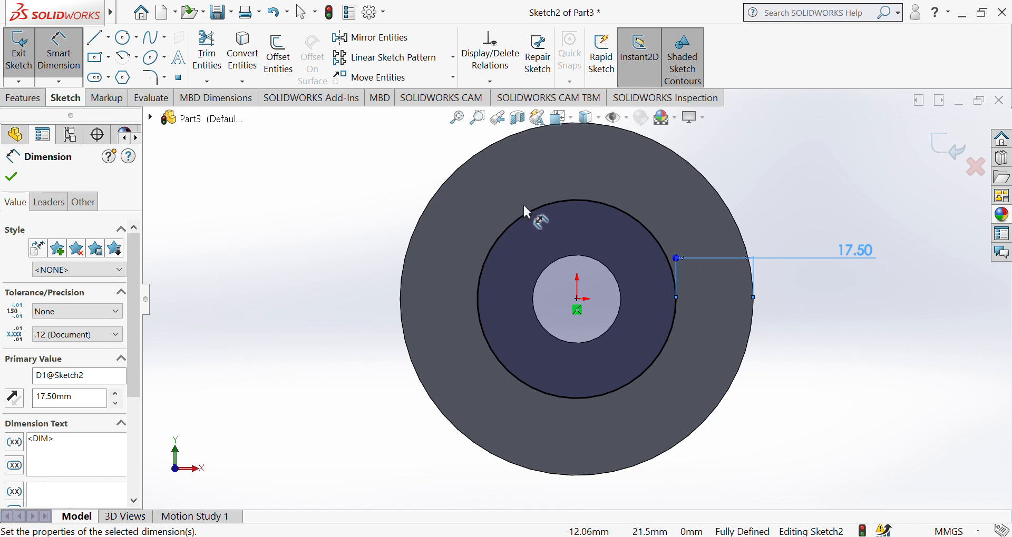
Cut the circle 10 mm deep into the disc as a blind Extruded Cut to form a recess around the bore
middle_click_drag(839, 214, 368, 190)
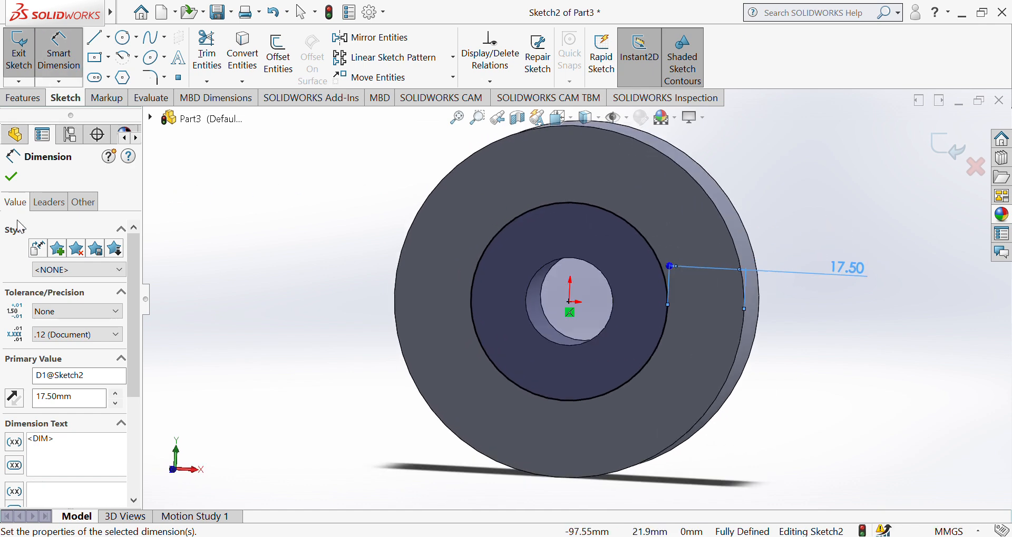
left_click(22, 98)
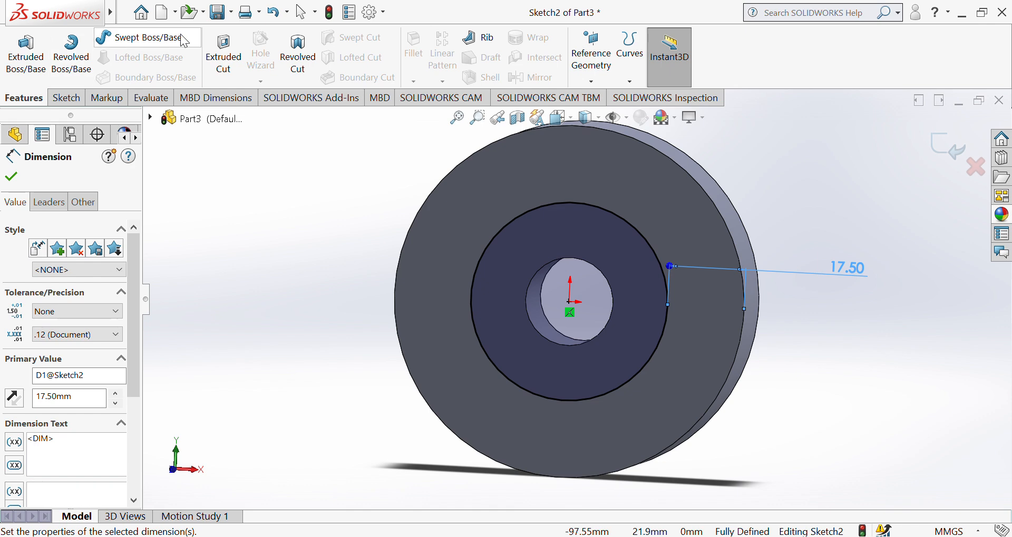
left_click(223, 55)
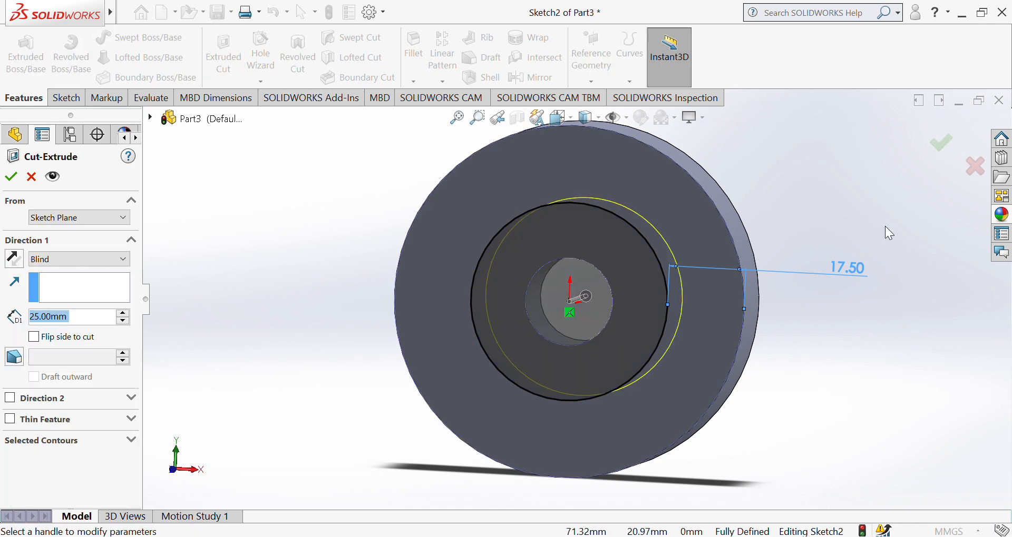
middle_click_drag(889, 232, 832, 253)
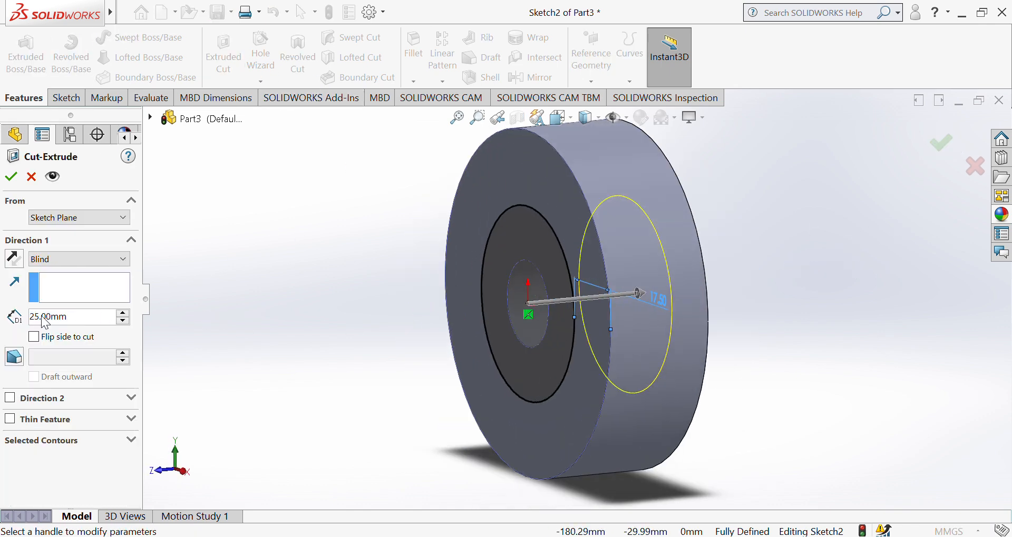
left_click(96, 324)
type("1")
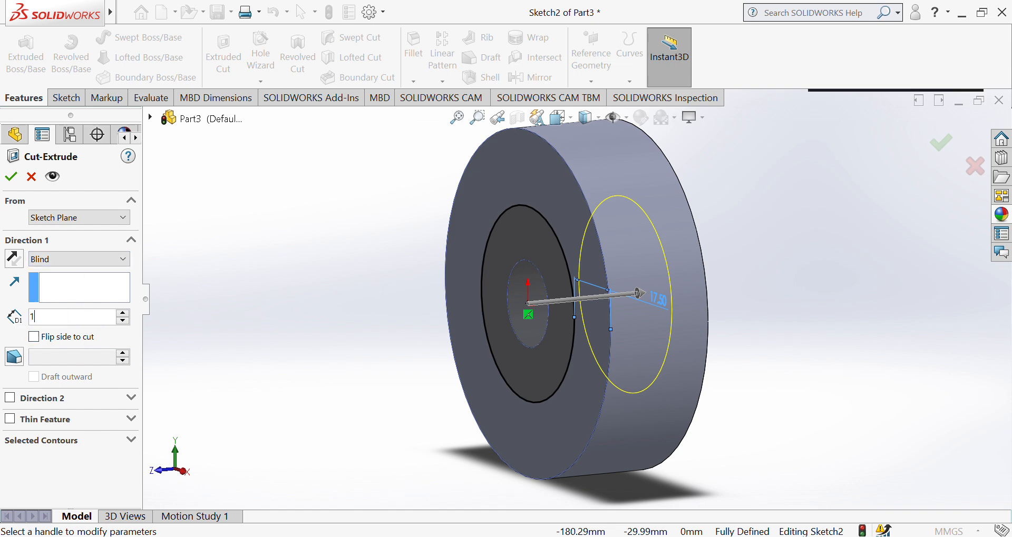
type("0")
key("Return")
middle_click_drag(814, 345, 723, 341)
middle_click_drag(510, 285, 577, 302)
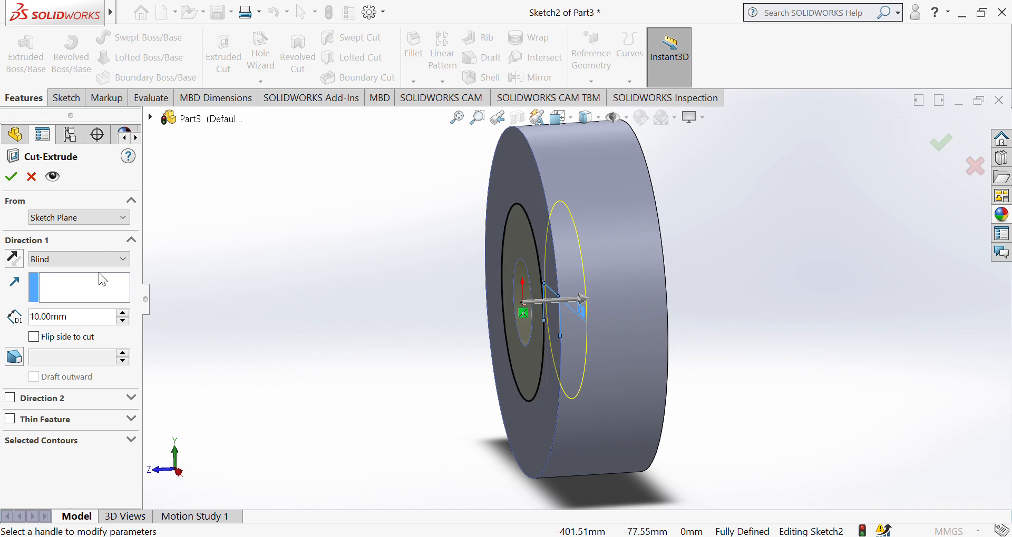
left_click(10, 178)
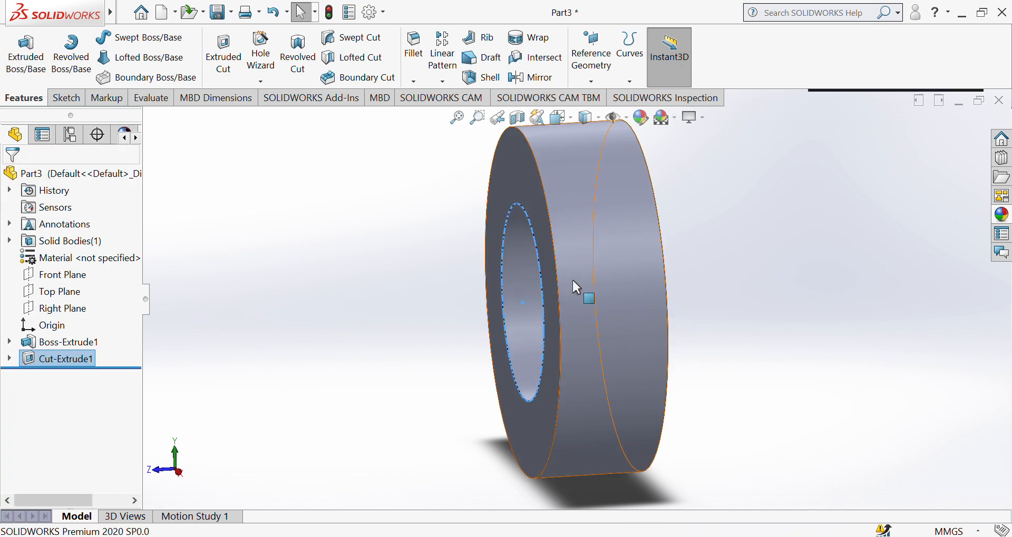
Mirror the recess cut about the Front Plane onto the disc's opposite face
middle_click_drag(574, 287, 624, 305)
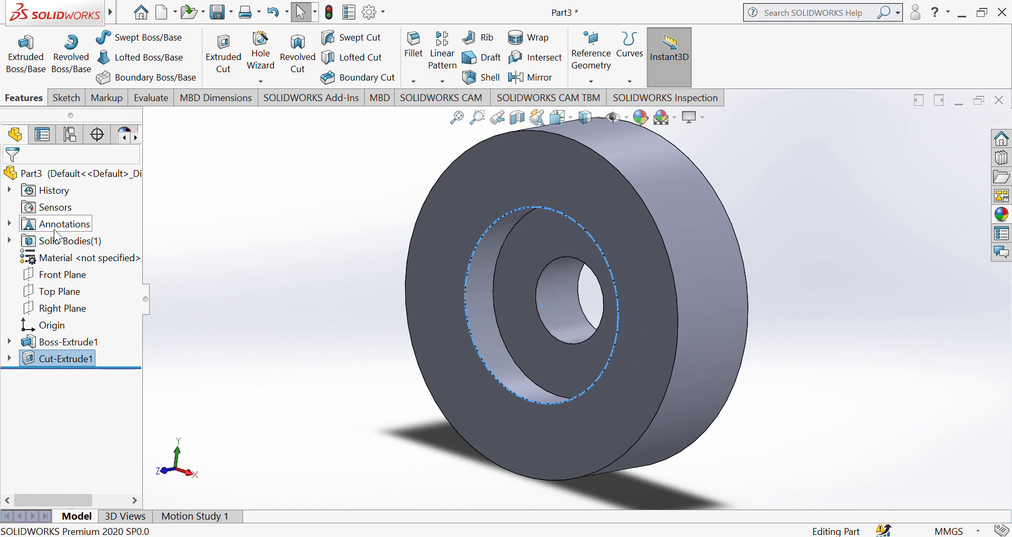
left_click(530, 80)
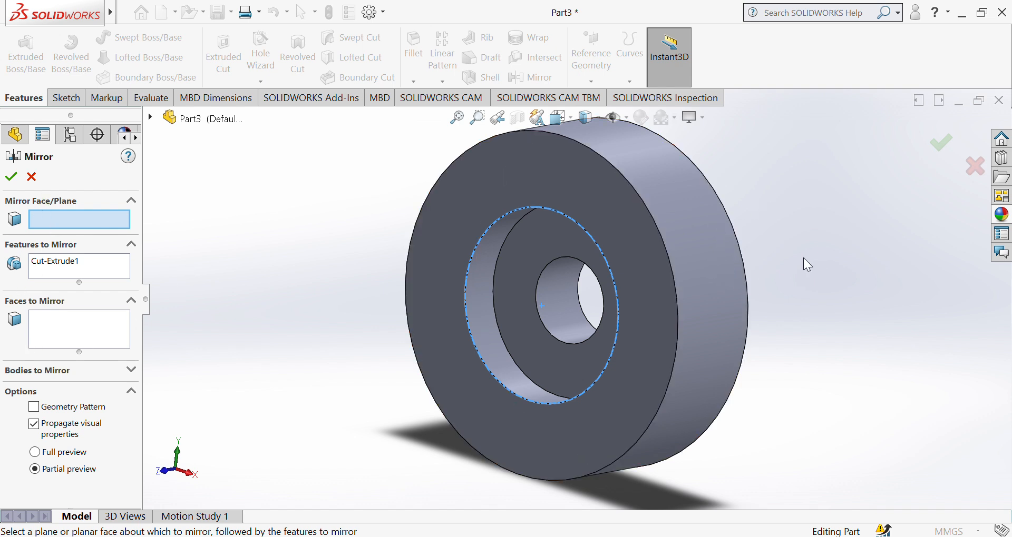
left_click(150, 117)
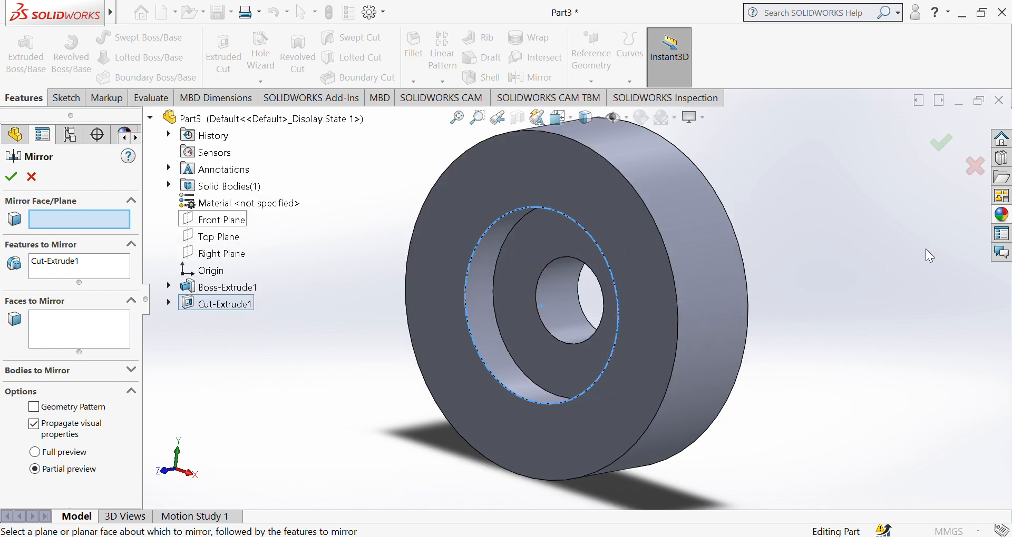
middle_click_drag(929, 261, 873, 283)
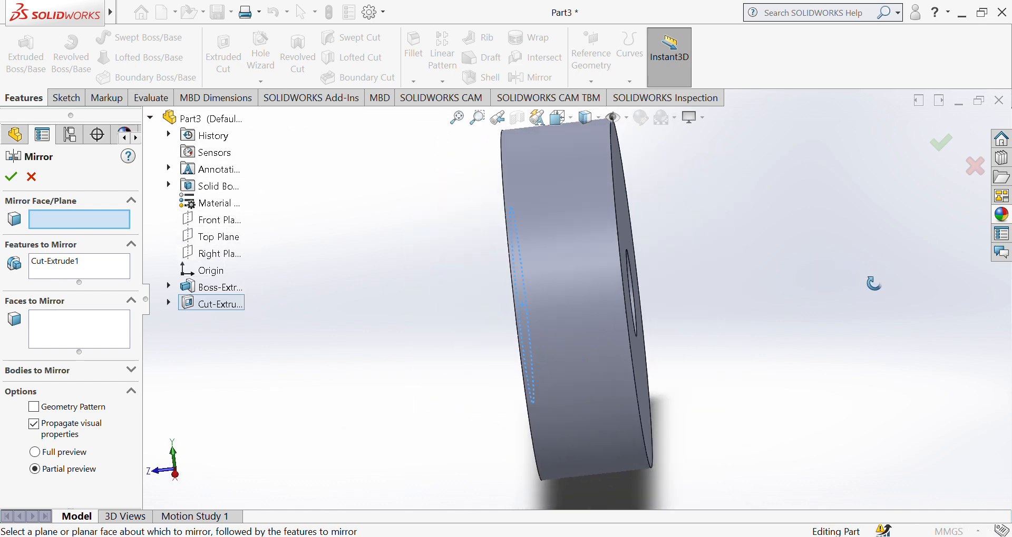
left_click(226, 221)
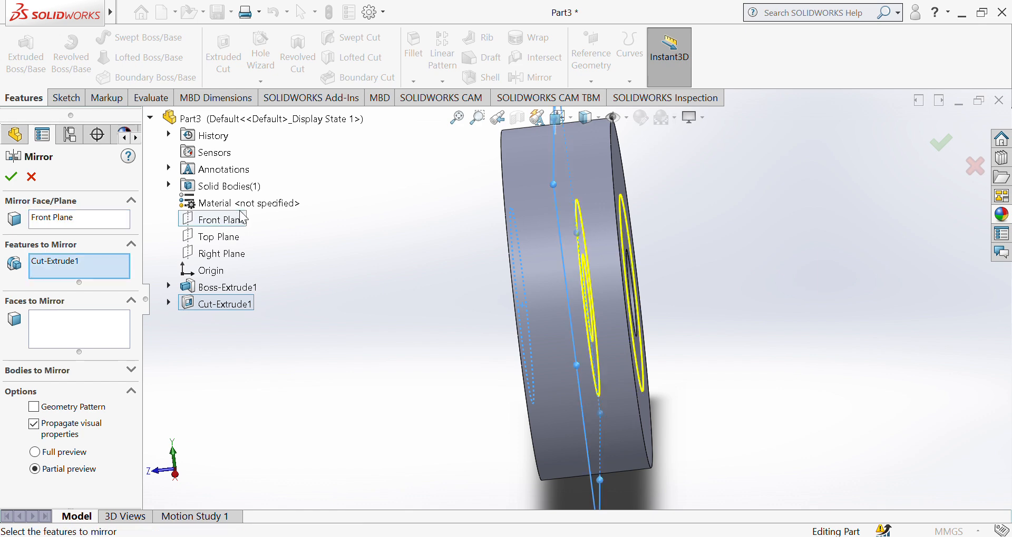
left_click(11, 177)
Sketch a circle about 8 mm in diameter on the recess floor, about 16 mm above the bore's centre
middle_click_drag(424, 283, 612, 245)
left_click(613, 245)
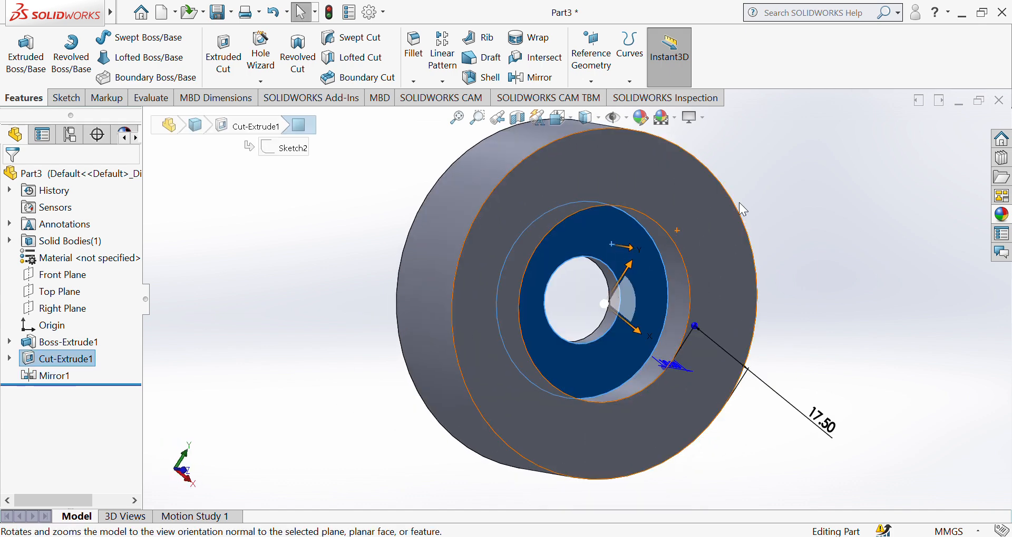
left_click(558, 239)
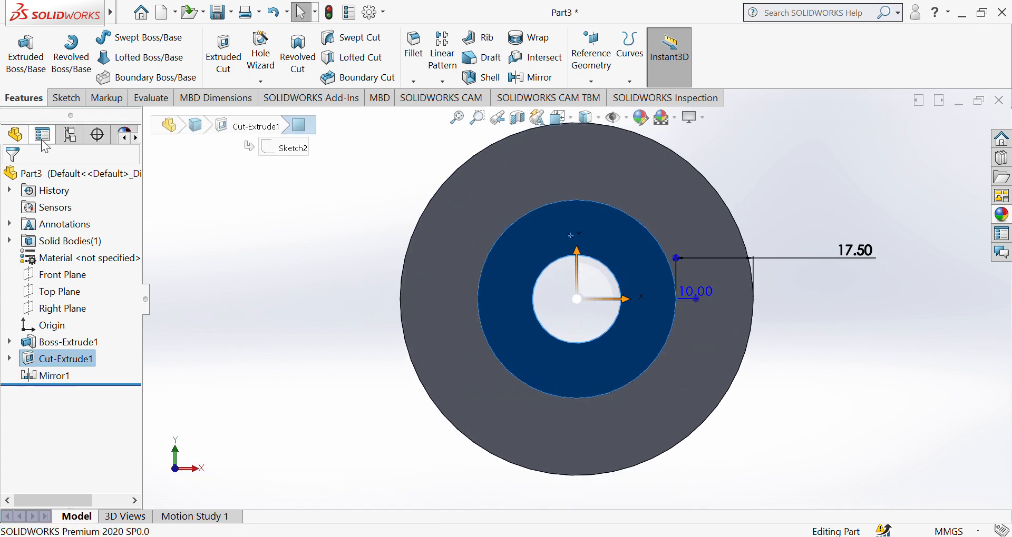
left_click(67, 98)
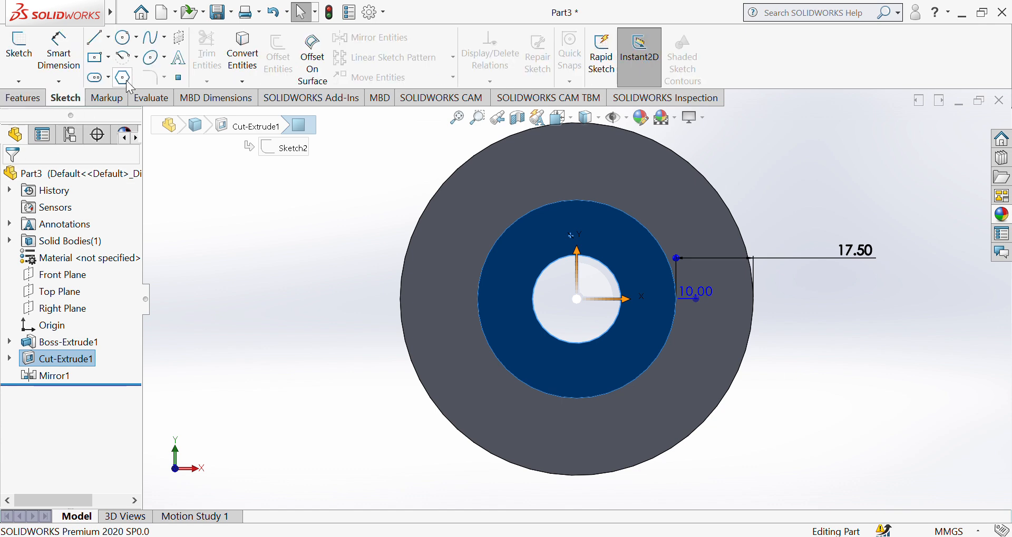
left_click(122, 38)
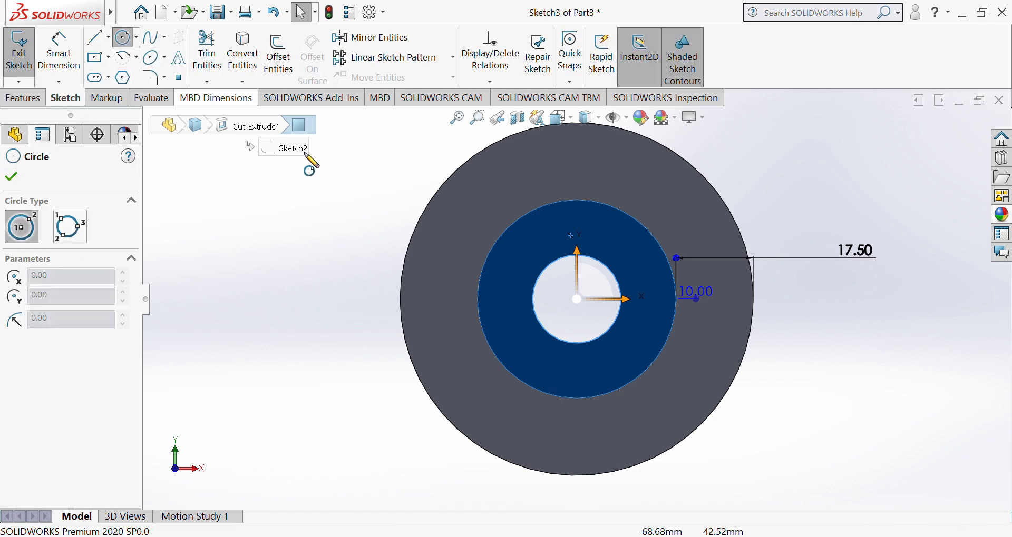
left_click(572, 228)
left_click(591, 228)
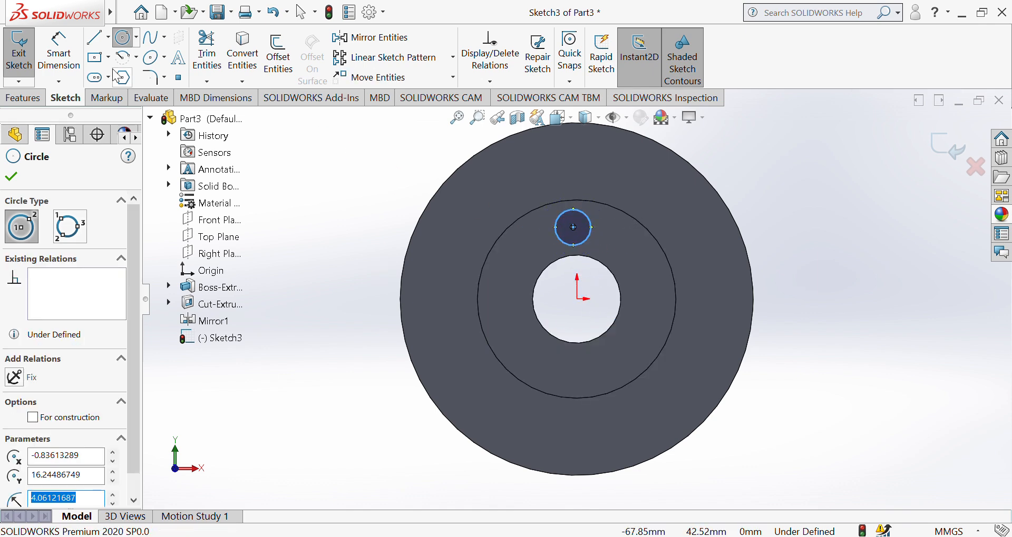
Set the diameter of the small circle on the recess floor to 6 mm
left_click(58, 53)
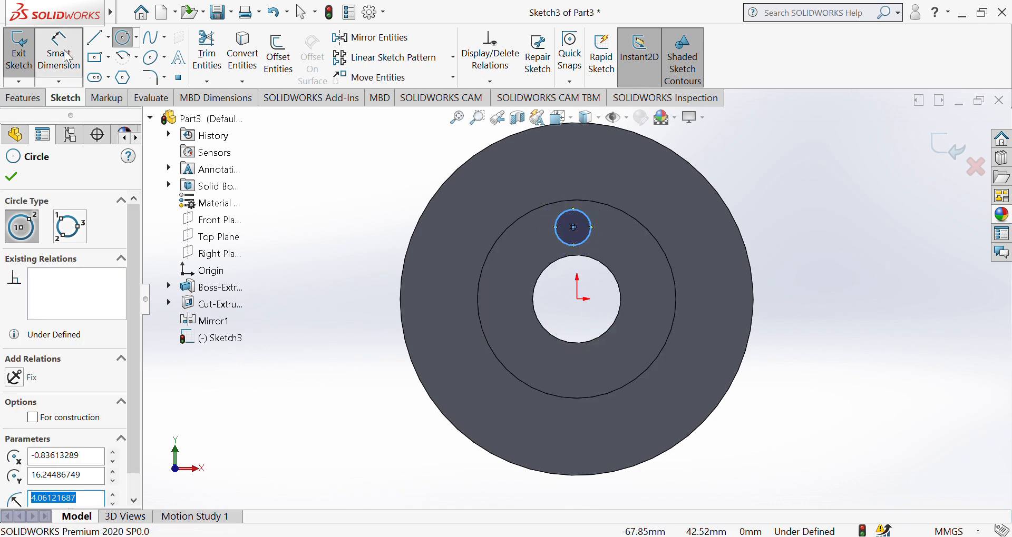
left_click(588, 230)
left_click(621, 227)
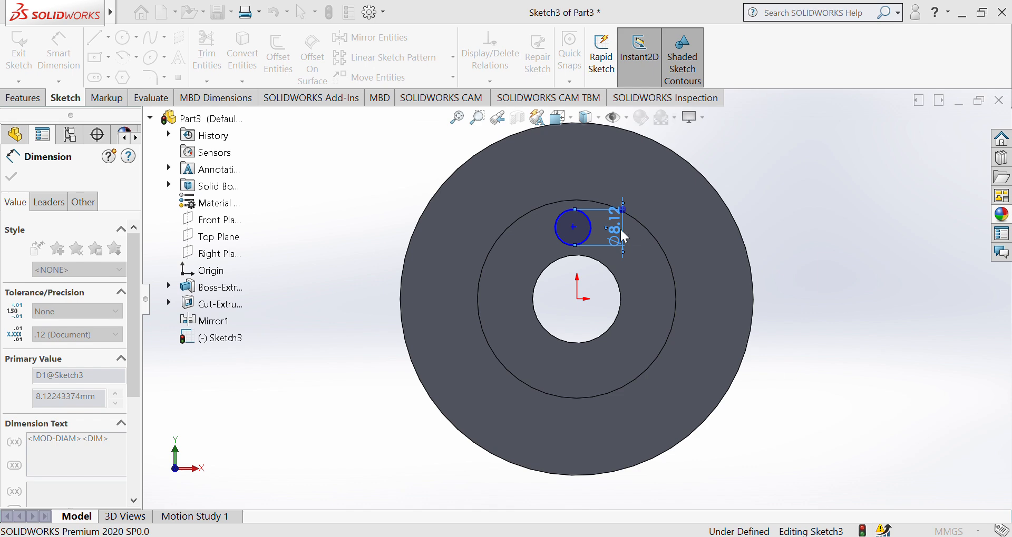
type("6")
key("Return")
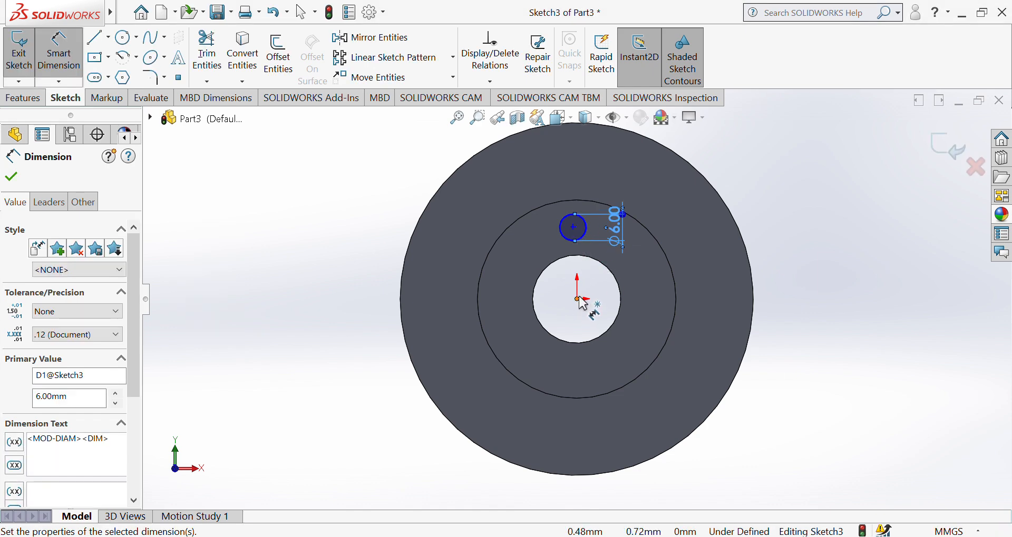
Dimension the vertical distance from the origin to the small circle's centre to 17 mm
left_click(578, 299)
left_click(574, 229)
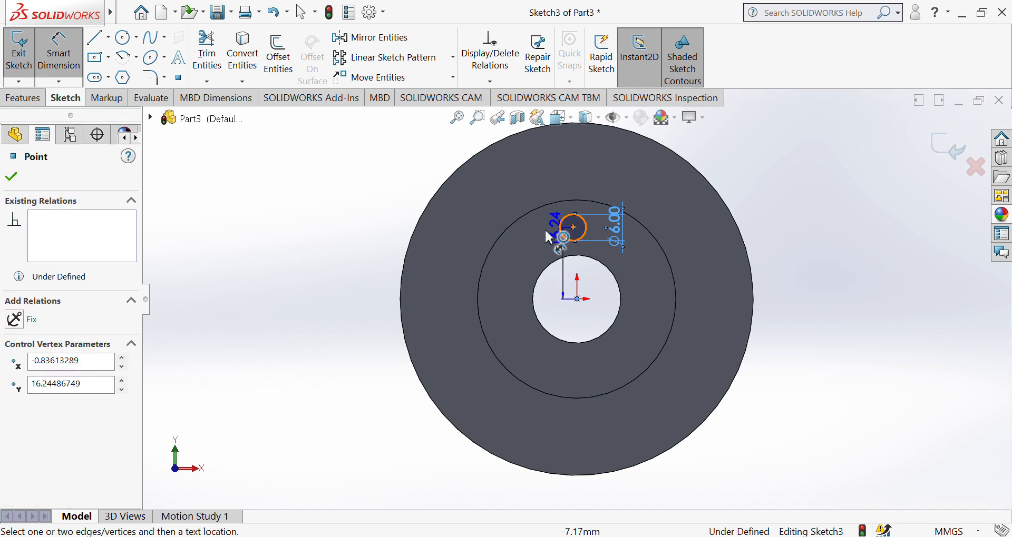
left_click(539, 239)
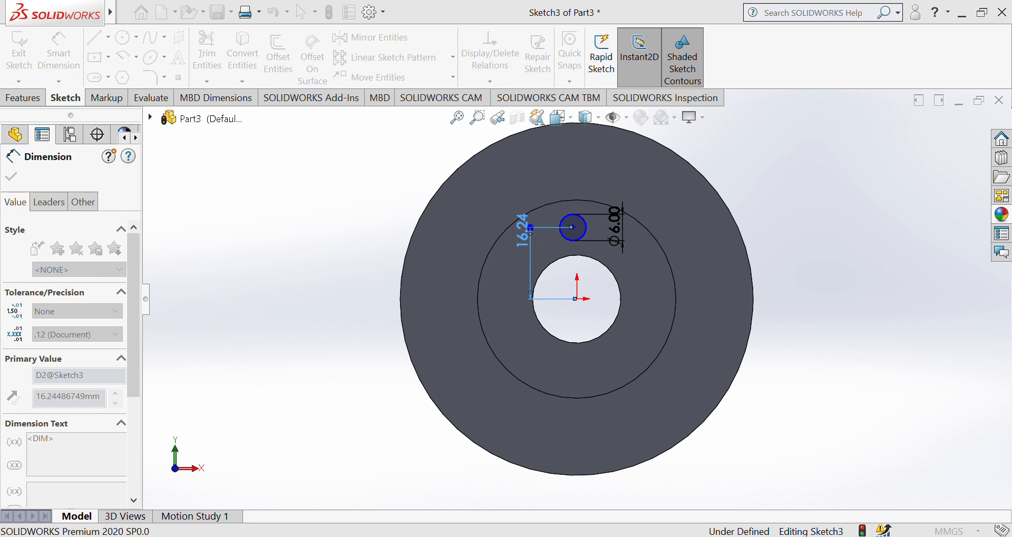
key("Return")
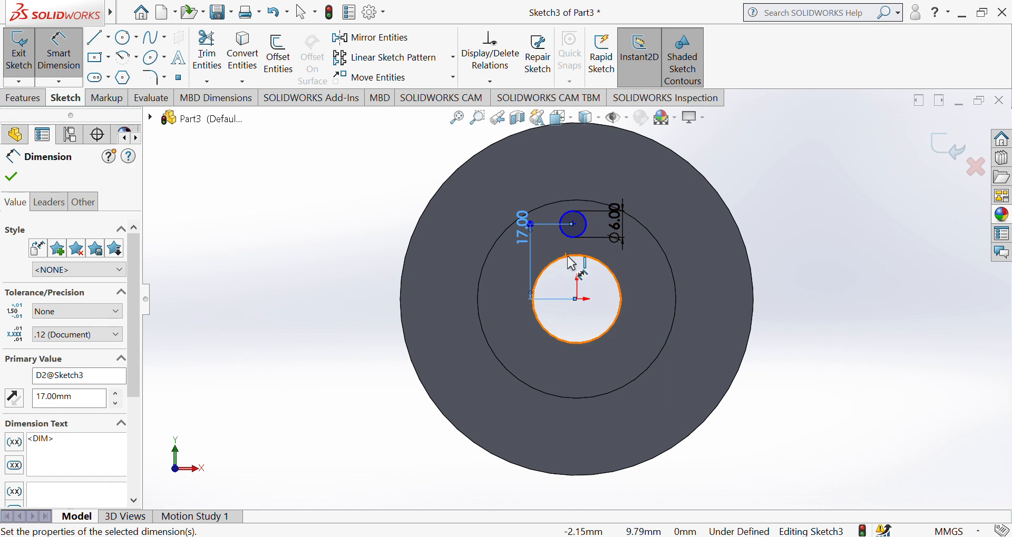
Cut the small circle 10 mm deep into the recess floor as a blind Extruded Cut to form a hole
left_click(23, 98)
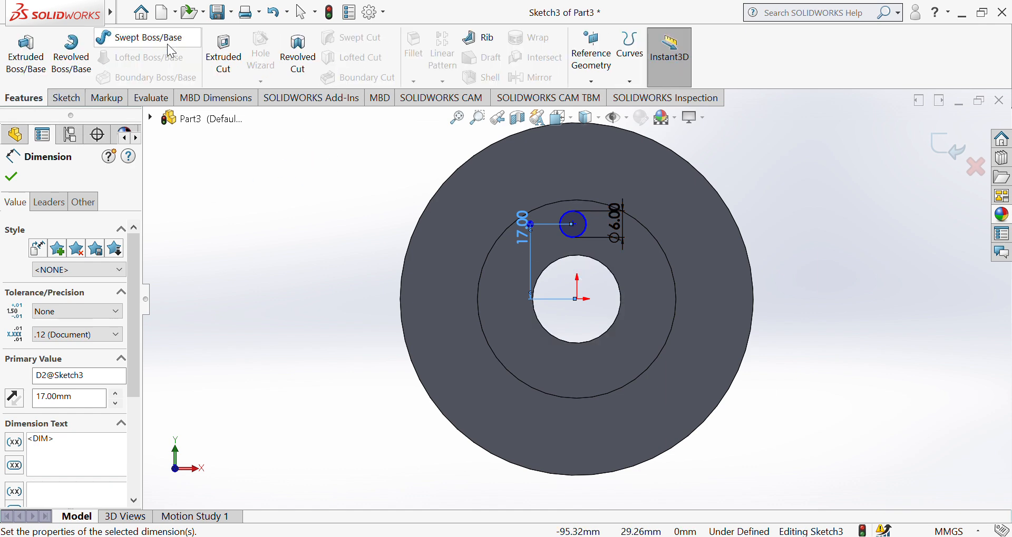
left_click(223, 53)
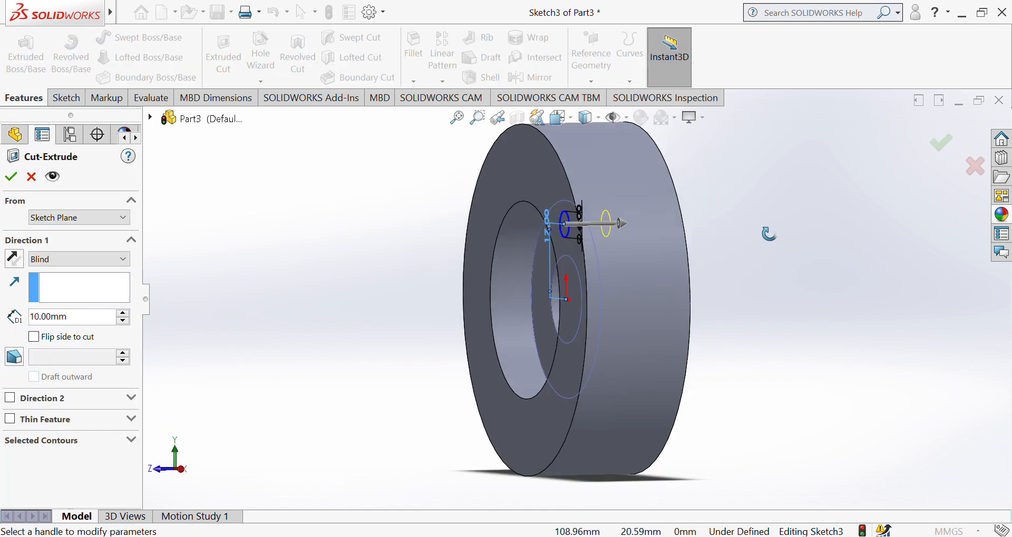
left_click(75, 297)
left_click(11, 177)
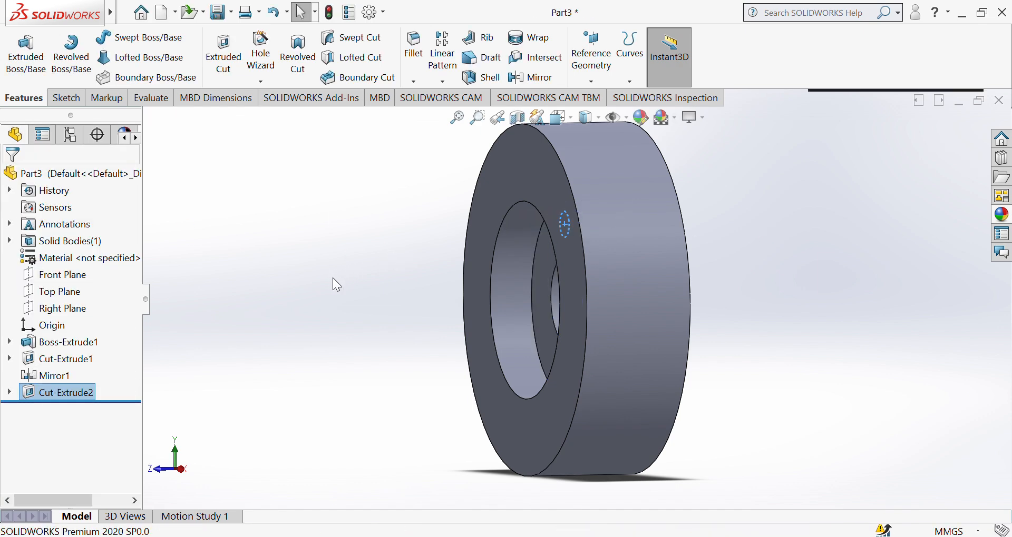
middle_click_drag(333, 277, 402, 289)
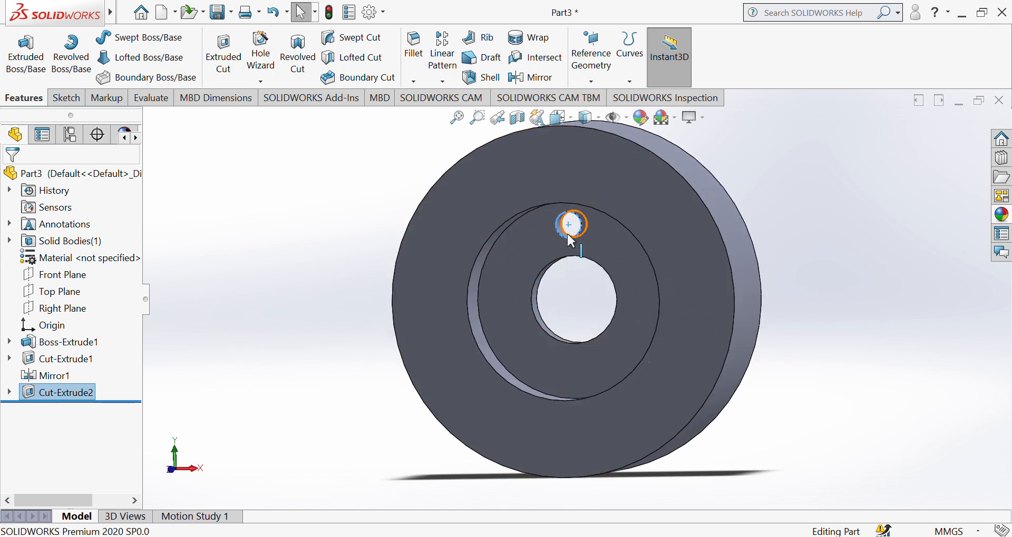
Create a circular pattern of the small hole around the disc's outer cylindrical face, with 5 equally spaced instances over 360 degrees
left_click(442, 82)
left_click(465, 126)
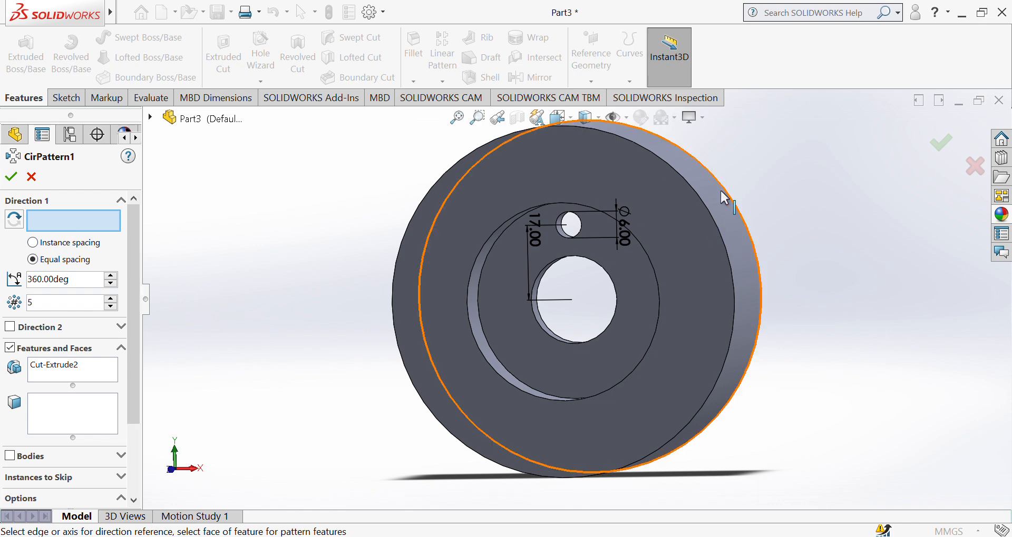
middle_click_drag(885, 237, 885, 277)
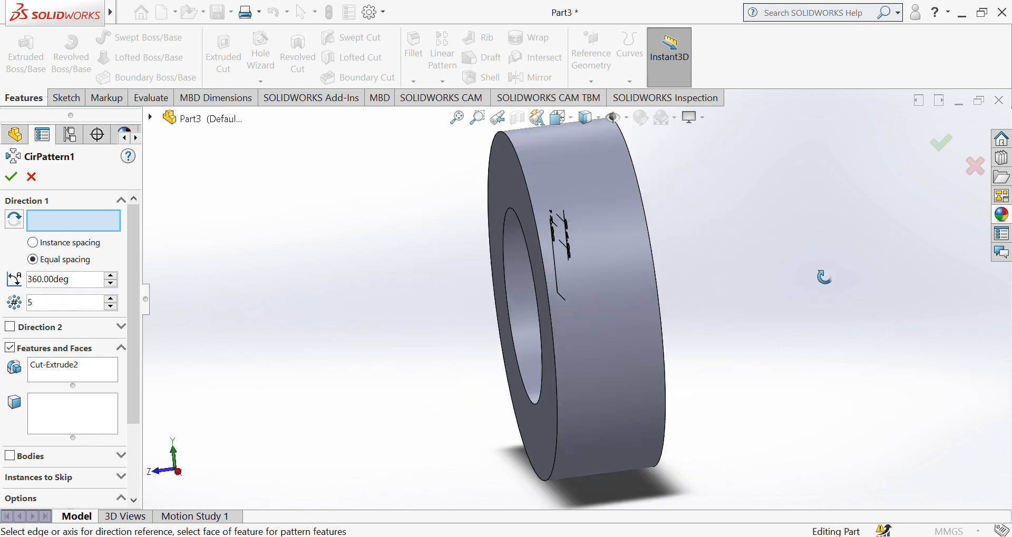
left_click(586, 198)
middle_click_drag(582, 200, 716, 197)
middle_click_drag(572, 307, 578, 307)
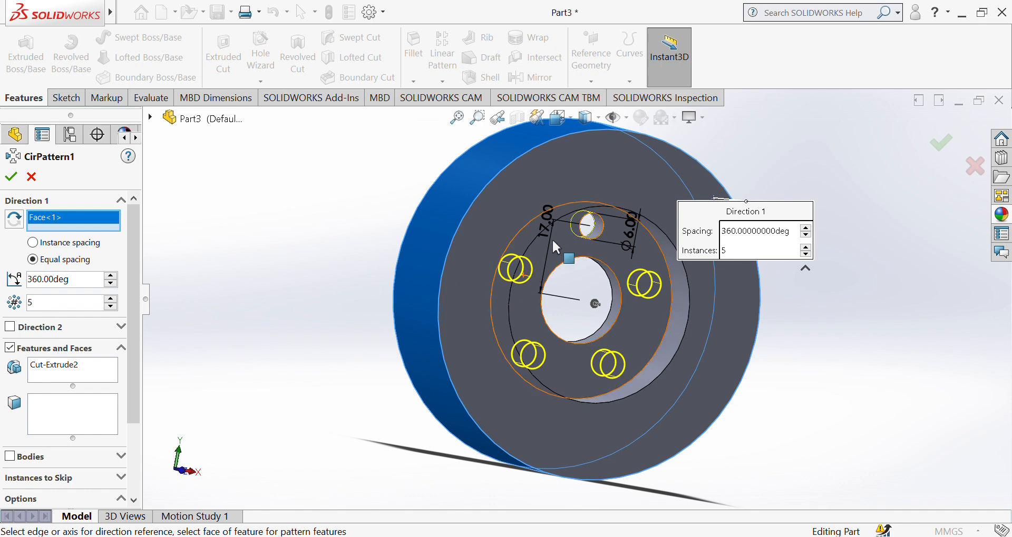
left_click(11, 177)
middle_click_drag(745, 252, 652, 240)
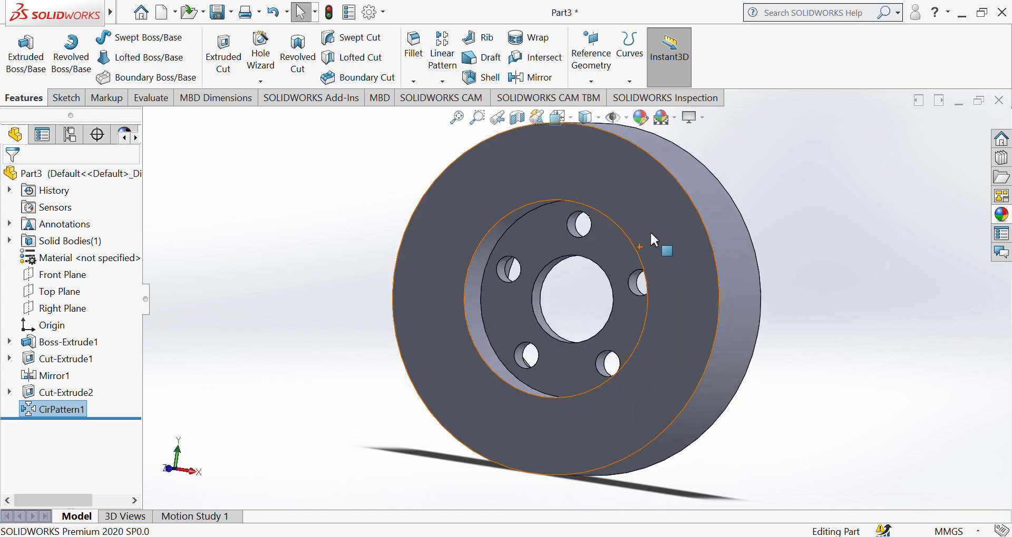
middle_click_drag(612, 304, 717, 314)
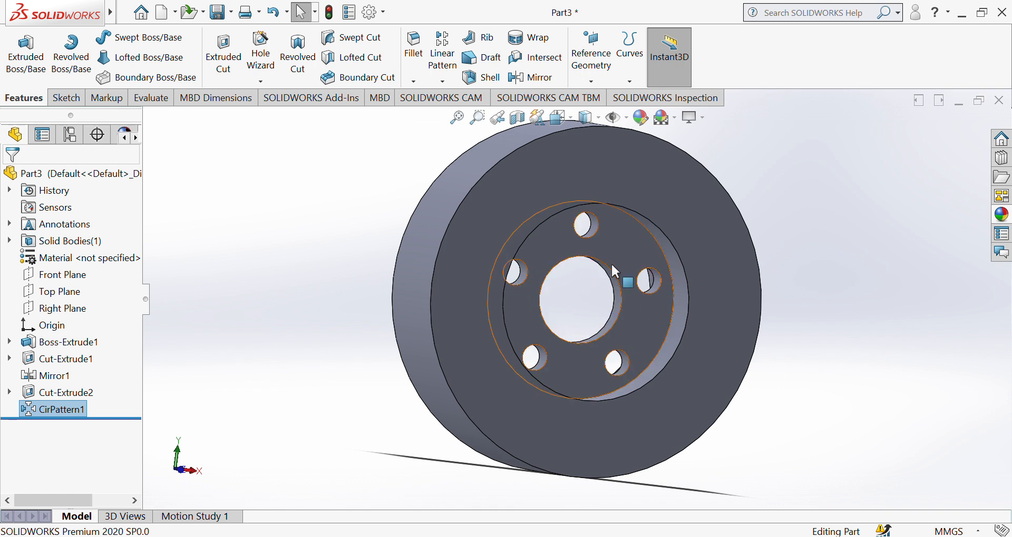
middle_click_drag(539, 248, 632, 250)
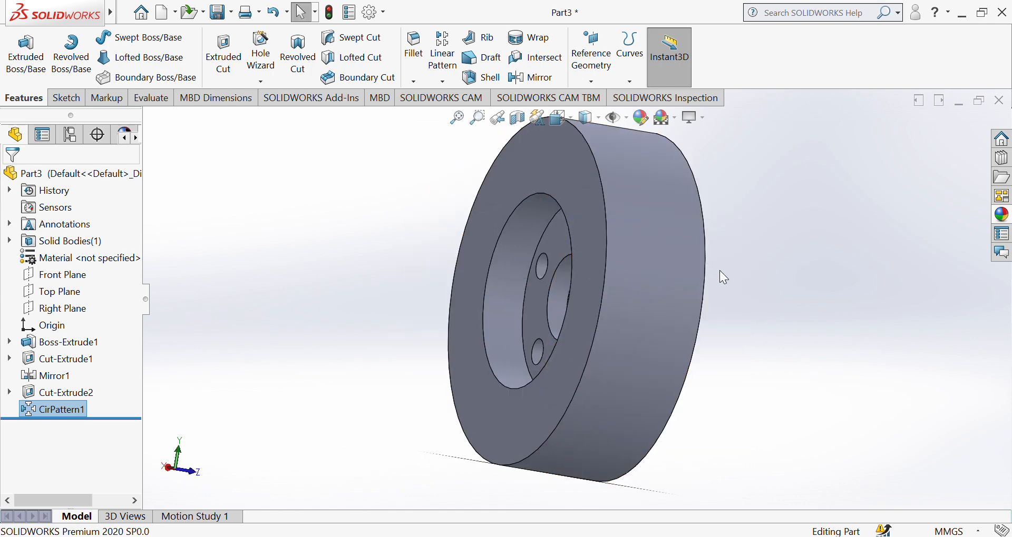
middle_click_drag(719, 270, 599, 268)
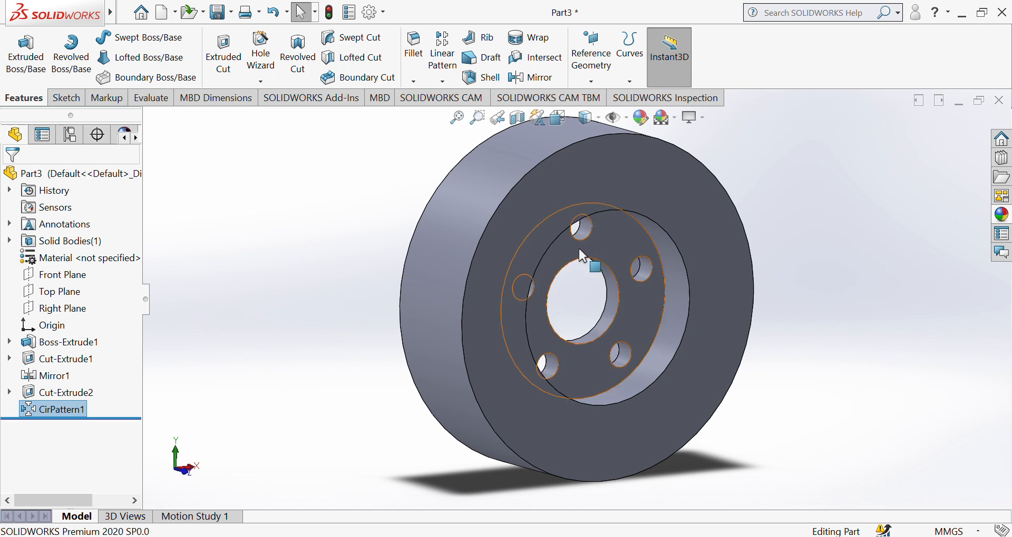
Sketch a circle about 23 mm in diameter on the recess floor, centred on the origin around the bore
middle_click_drag(623, 300, 606, 303)
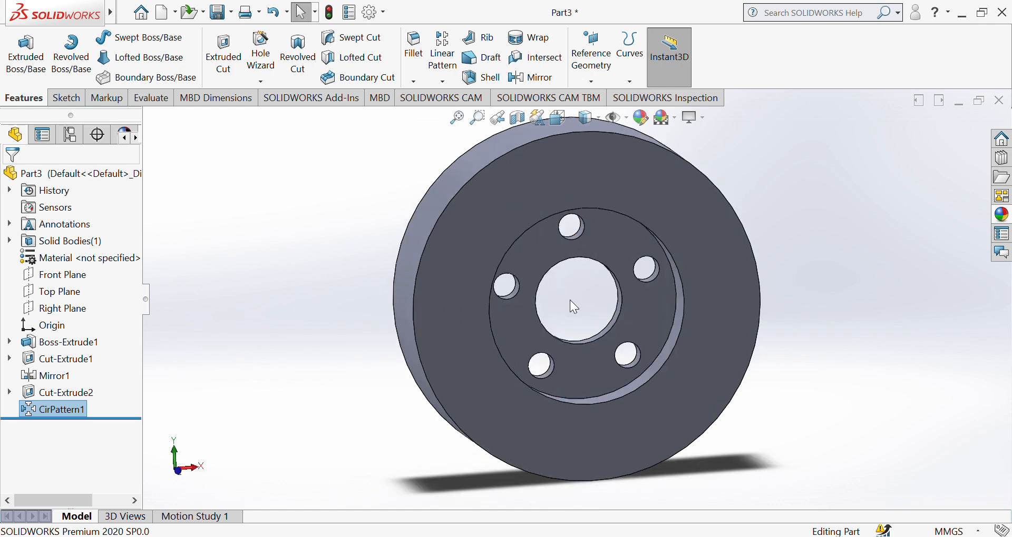
left_click(463, 198)
left_click(550, 247)
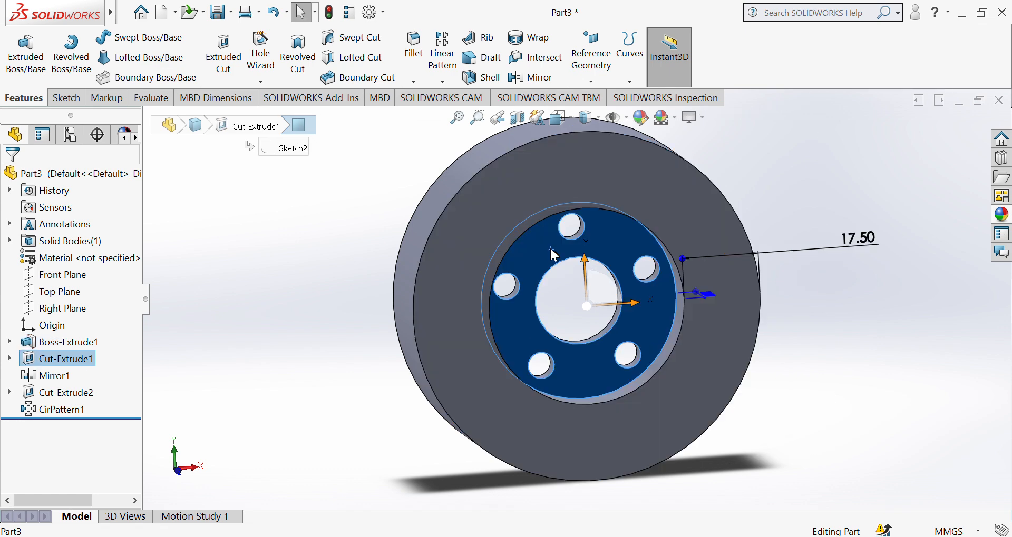
left_click(667, 223)
left_click(68, 99)
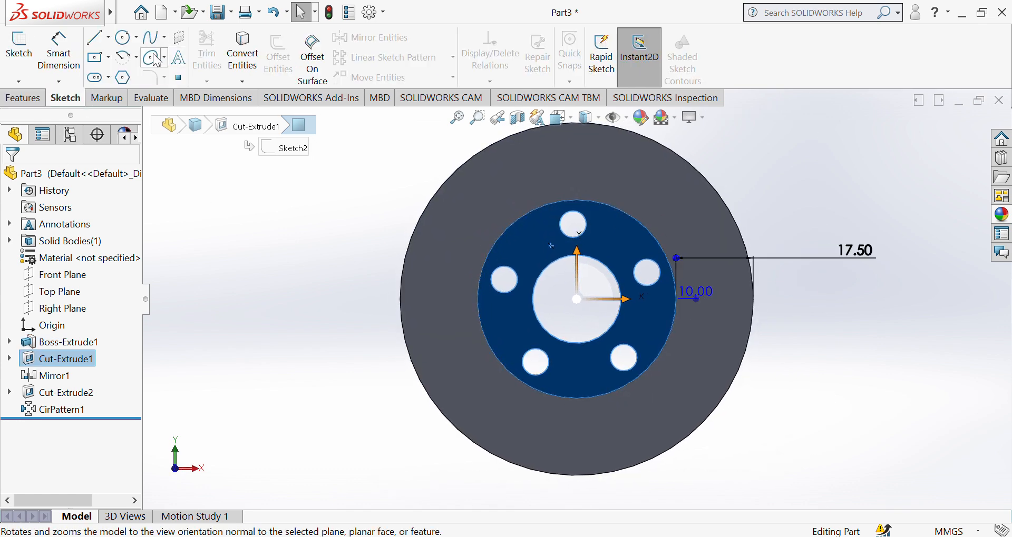
left_click(124, 38)
left_click(577, 299)
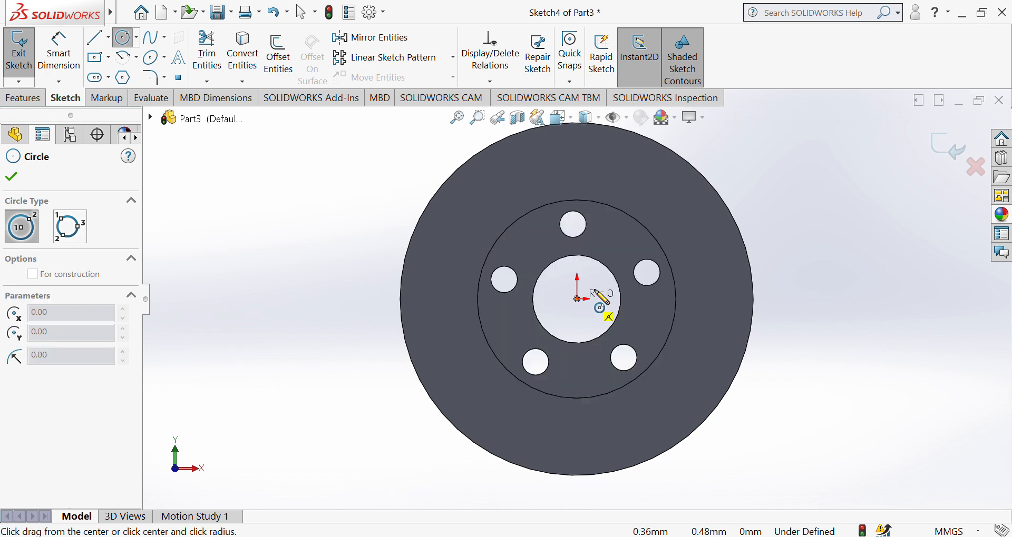
left_click(593, 252)
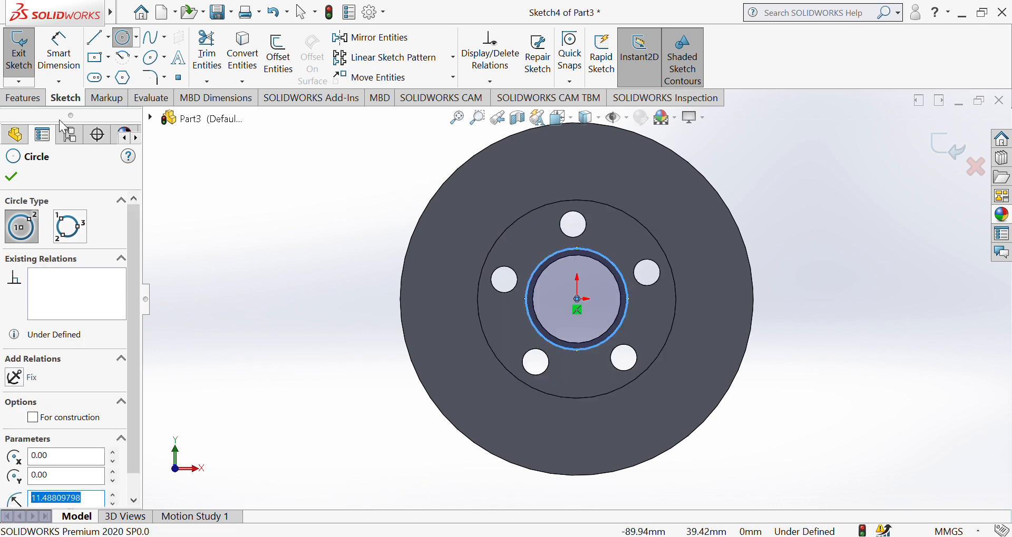
Set the diameter of the sketched circle around the bore to 22 mm
left_click(41, 96)
left_click(65, 98)
left_click(58, 52)
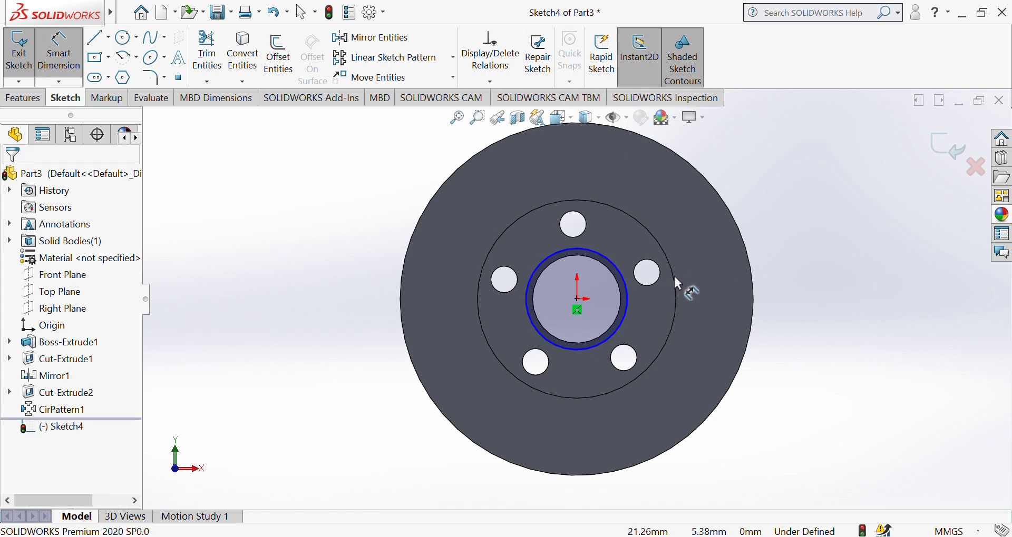
left_click(633, 331)
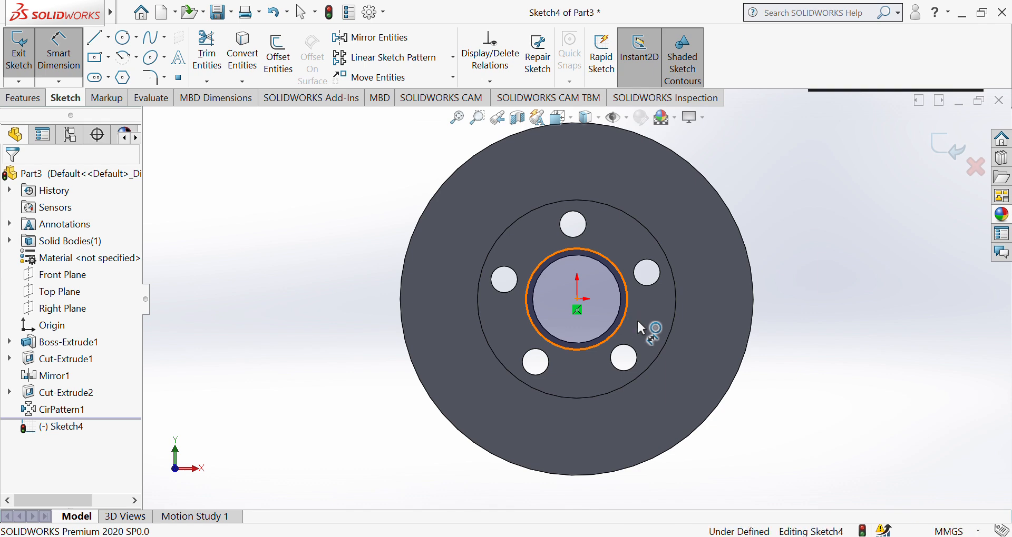
left_click(685, 328)
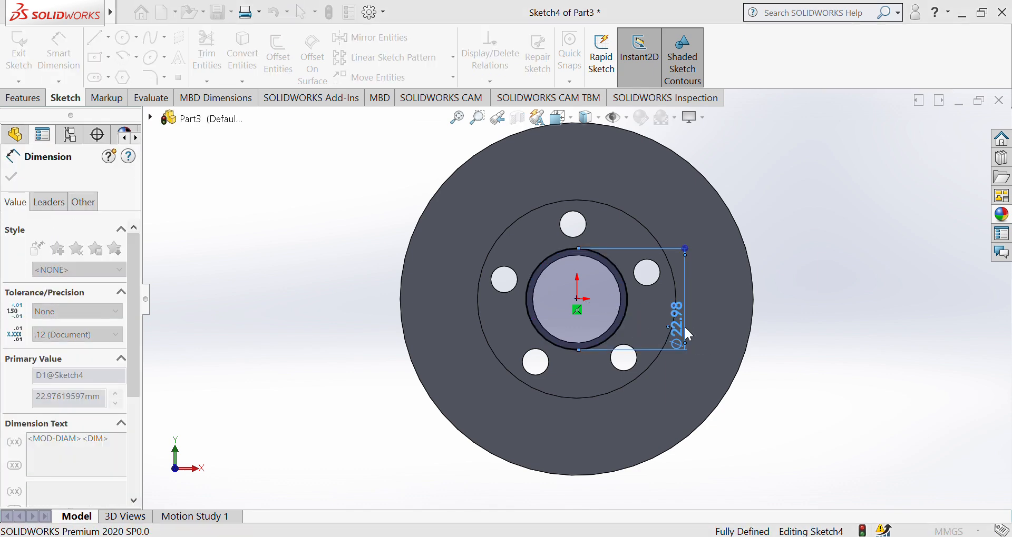
type("22")
key("Return")
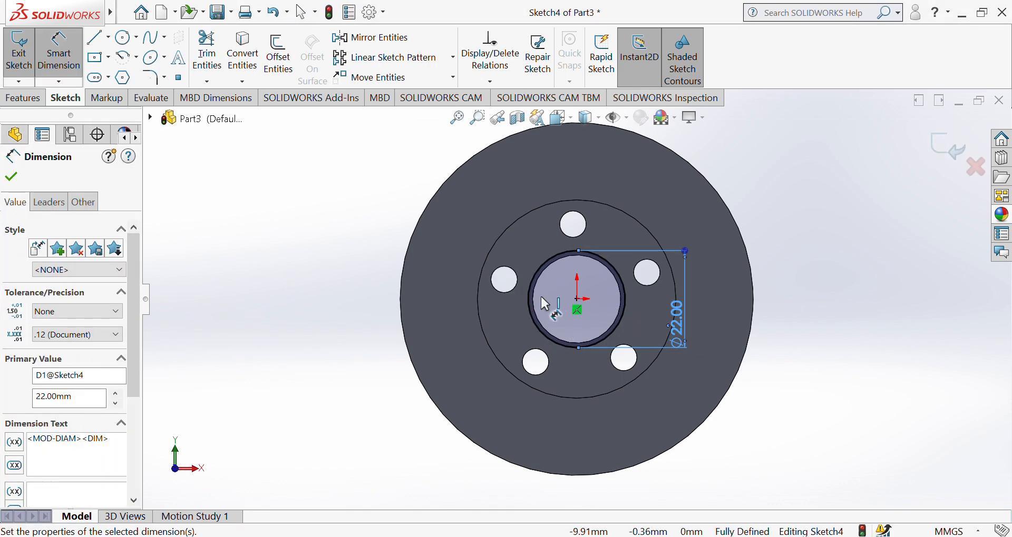
Convert the bore's circular edge into a sketch entity inside the 22 mm circle
left_click(56, 53)
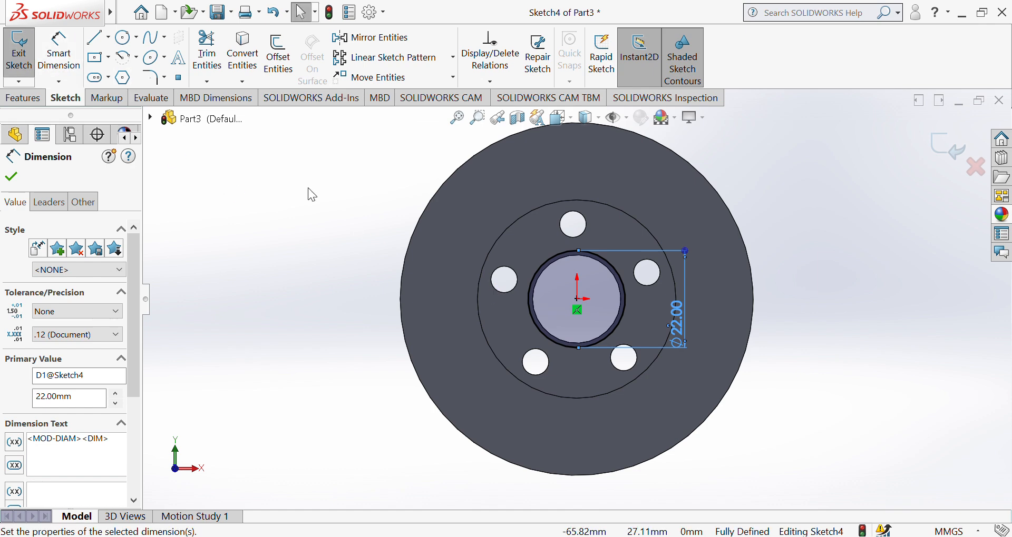
left_click(535, 304)
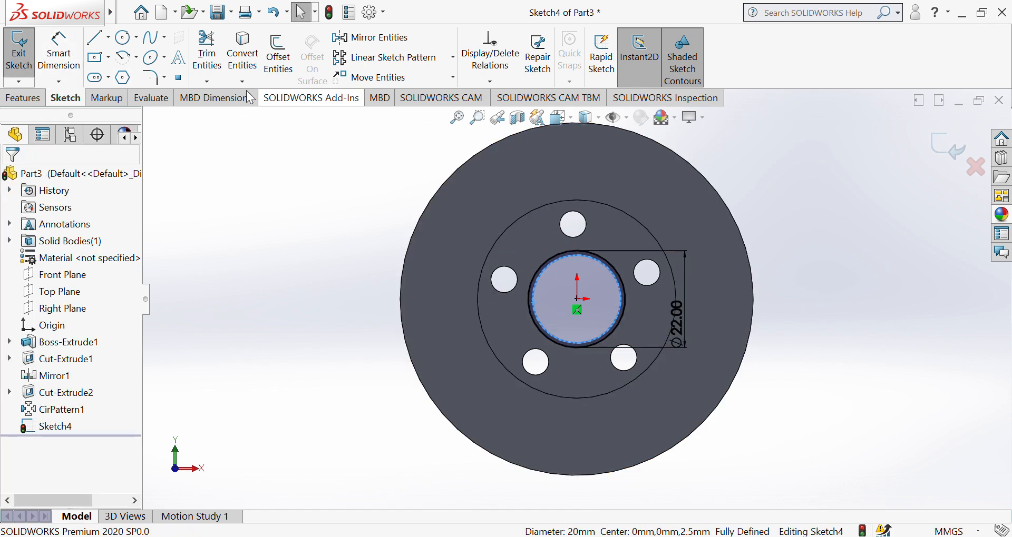
left_click(244, 55)
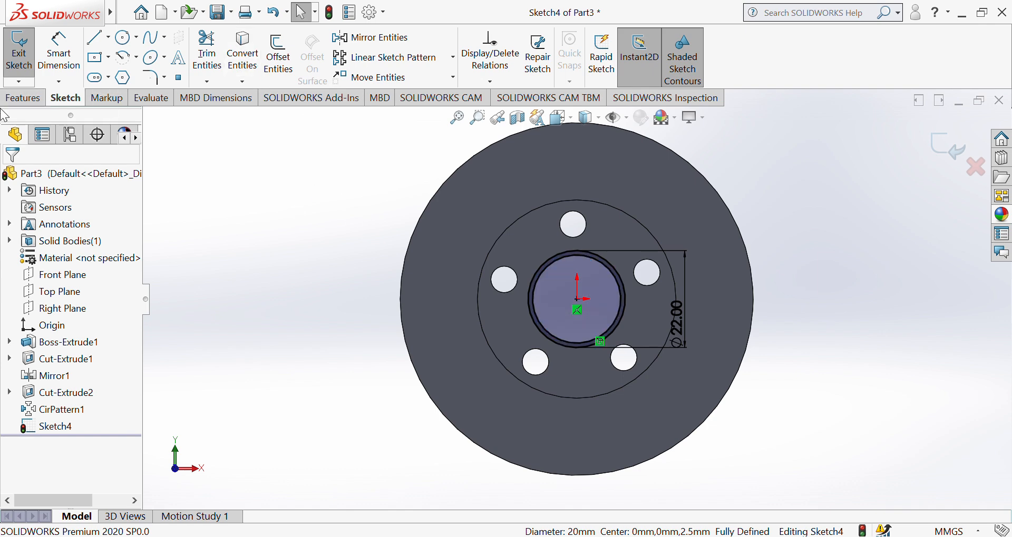
Extrude the ring sketch around the bore 2 mm in the first direction and 7 mm in the second direction
left_click(21, 98)
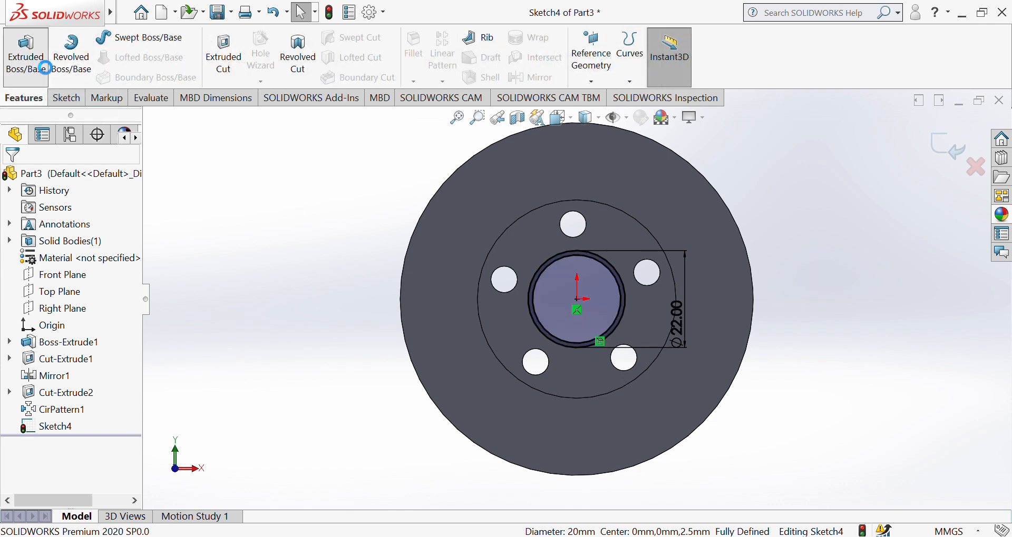
left_click(26, 53)
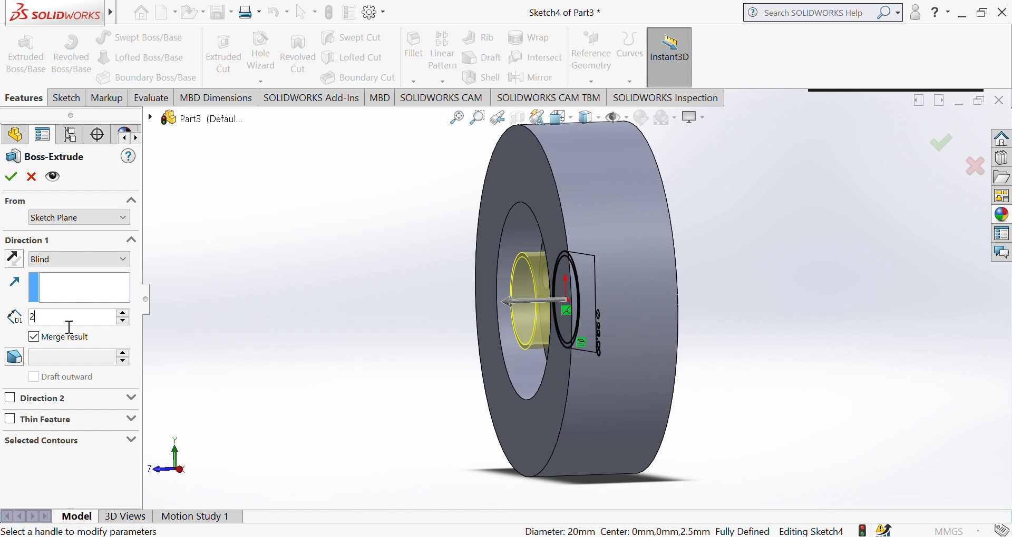
type("2")
key("Return")
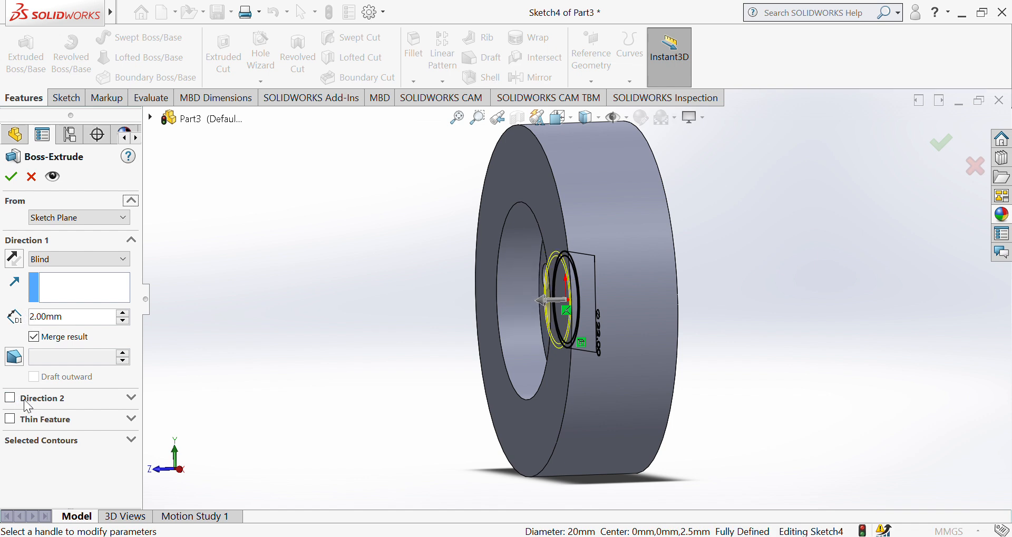
left_click(25, 401)
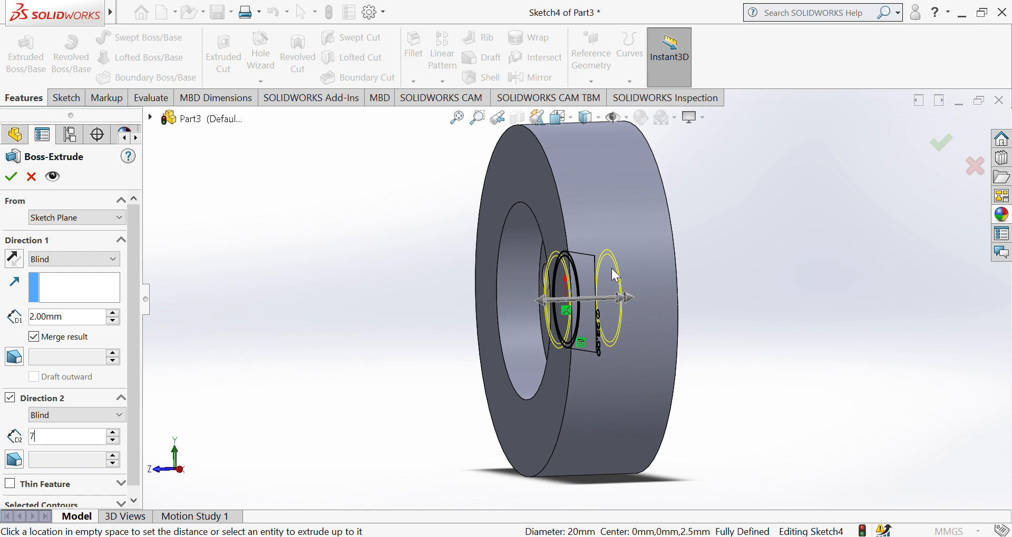
key("Return")
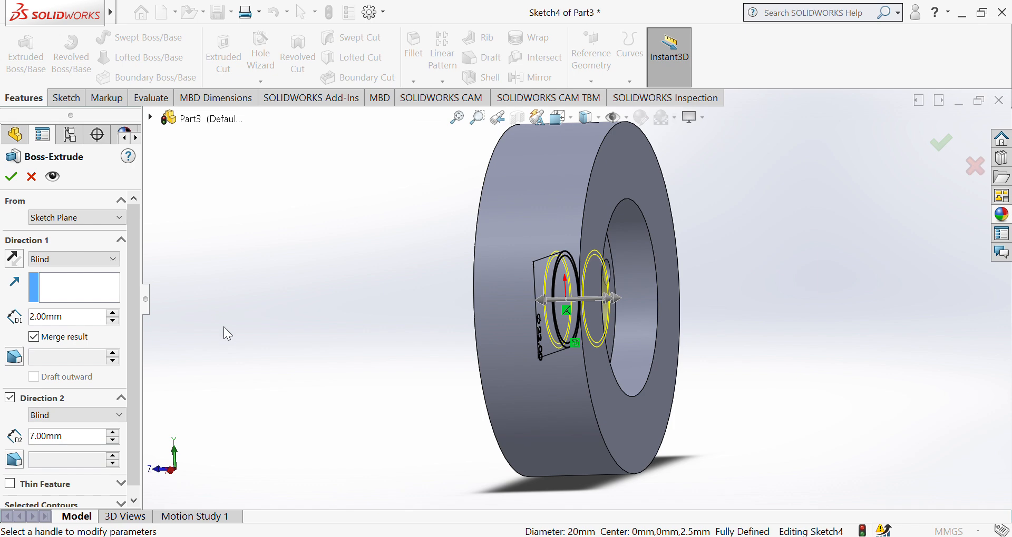
middle_click_drag(551, 334, 637, 332)
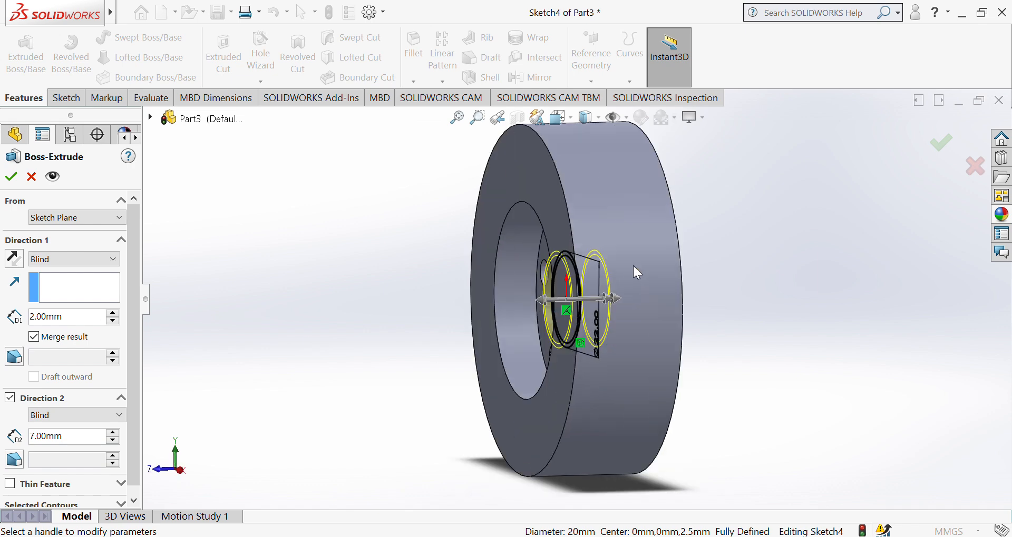
left_click(11, 178)
middle_click_drag(457, 325, 318, 272)
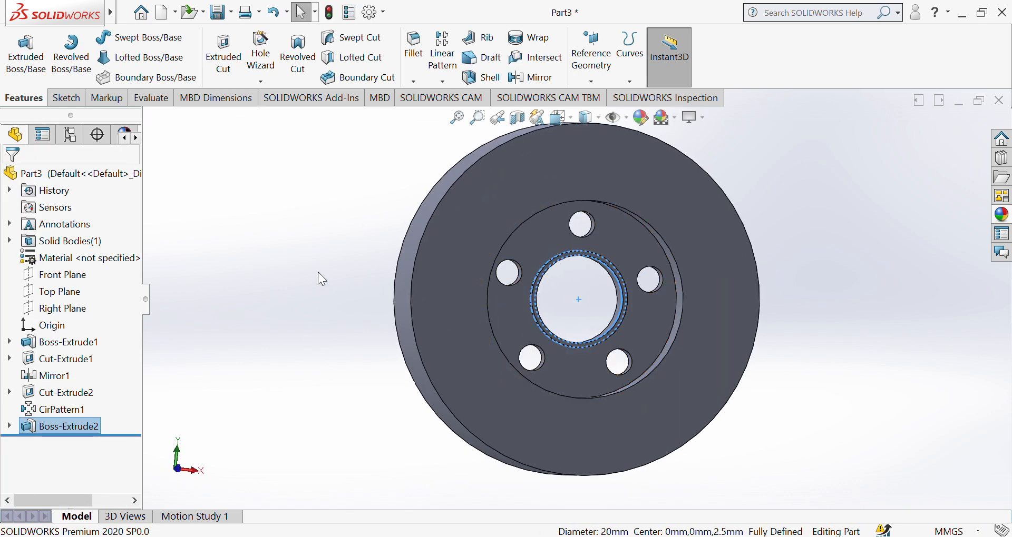
left_click(318, 272)
mouse_move(568, 310)
middle_mouse_down()
mouse_move(543, 334)
mouse_move(506, 340)
mouse_move(427, 318)
mouse_move(533, 311)
mouse_move(538, 298)
mouse_move(555, 312)
middle_mouse_up()
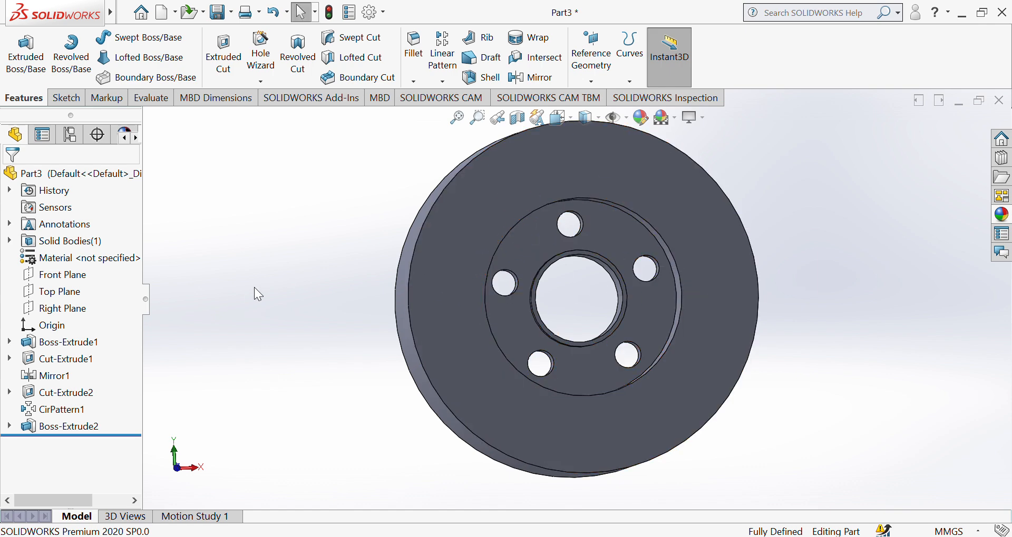
Start a sketch on the Top Plane and draw a vertical centreline from the origin past the disc's edge
left_click(56, 292)
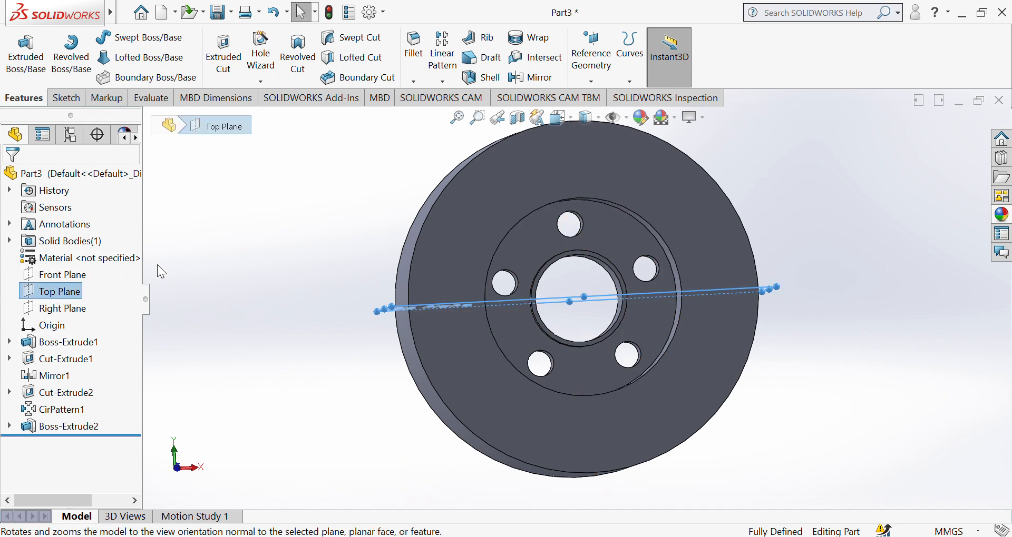
left_click(139, 284)
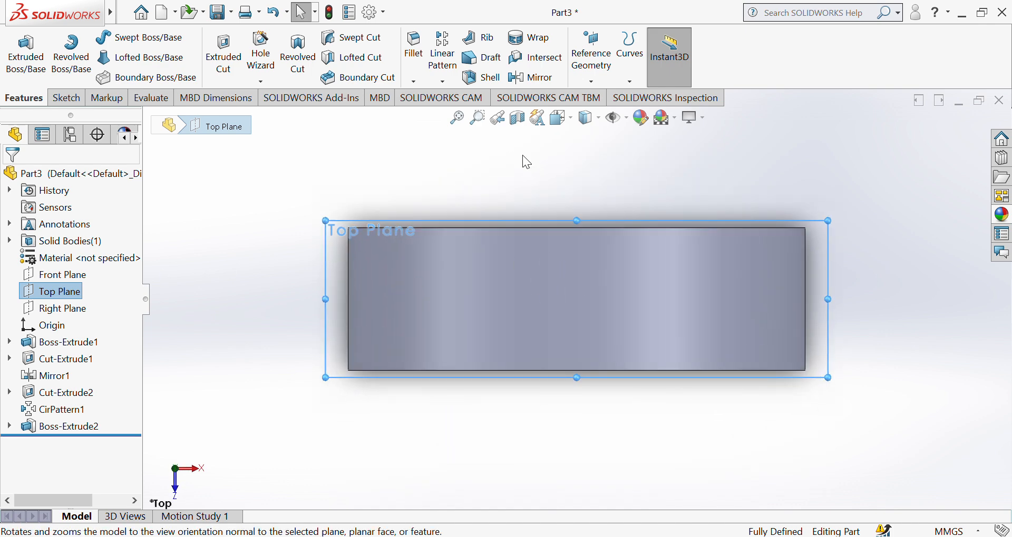
left_click(67, 98)
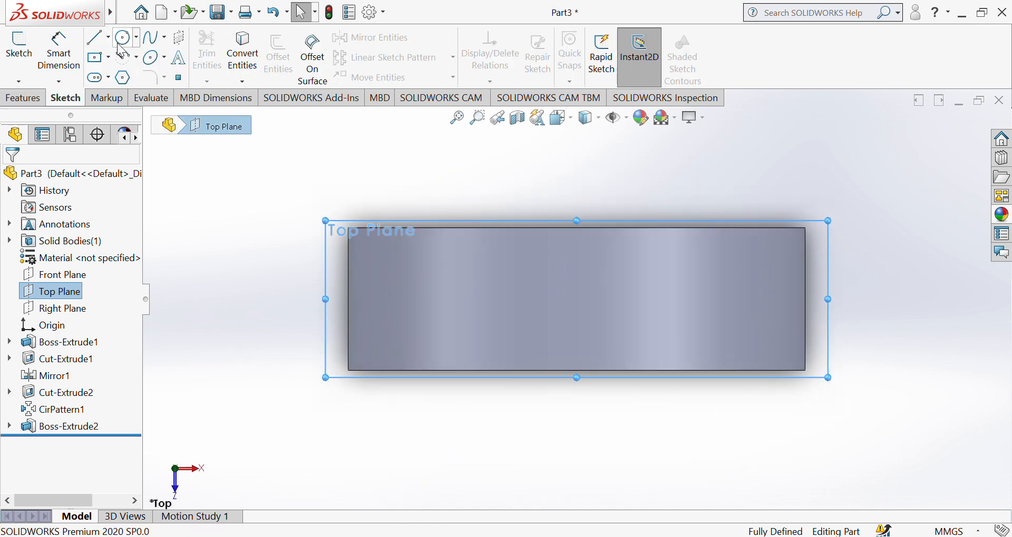
left_click(108, 37)
left_click(121, 66)
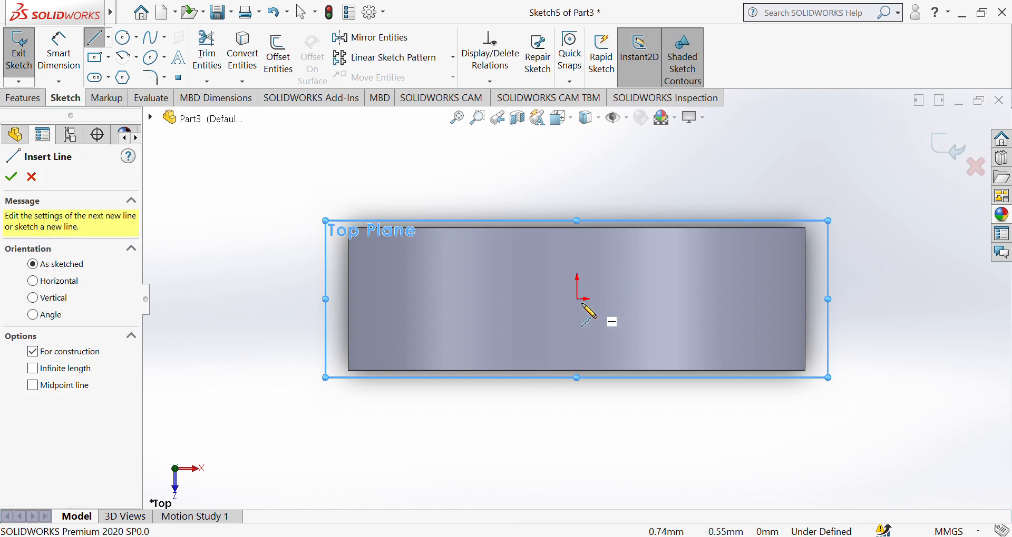
left_click(577, 299)
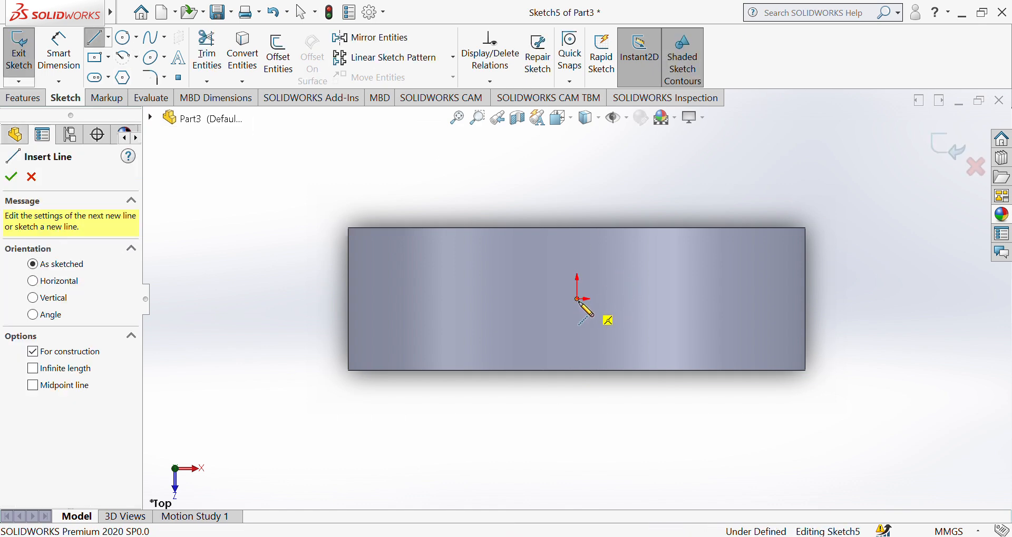
left_click(577, 175)
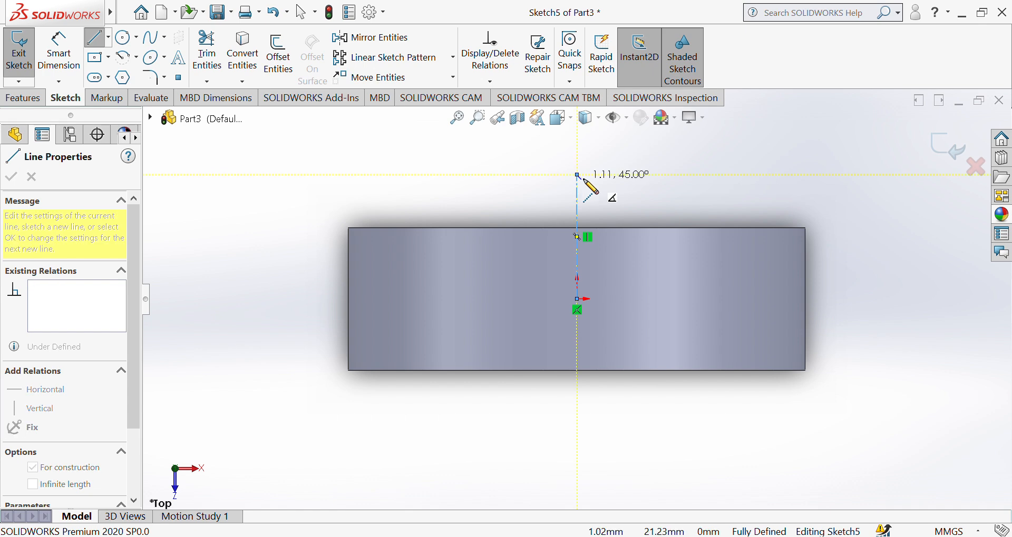
key("Escape")
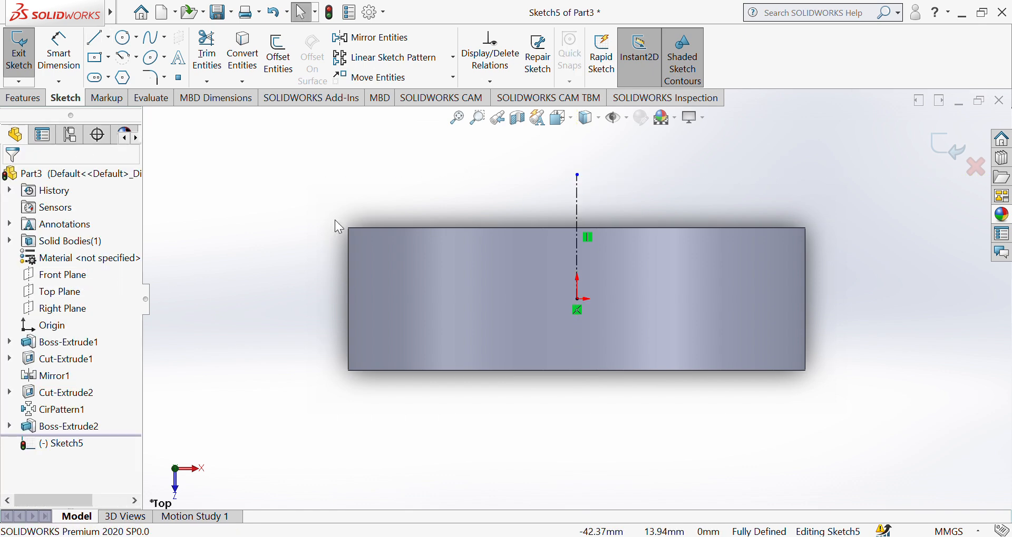
Sketch a closed trapezoidal groove profile inward from the disc's outer edge, about 10 mm deep and 19 mm wide at the rim
left_click(95, 38)
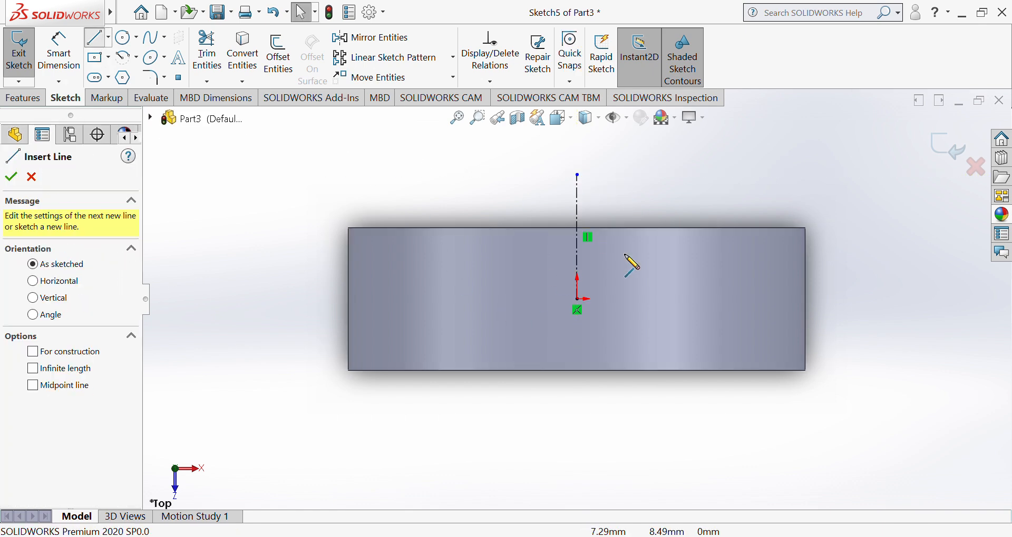
left_click(805, 246)
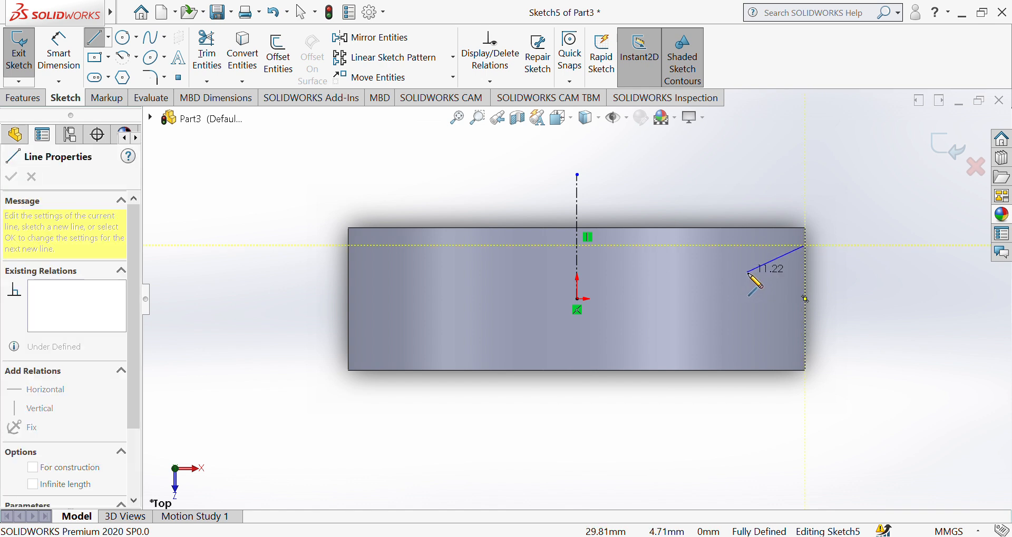
left_click(747, 271)
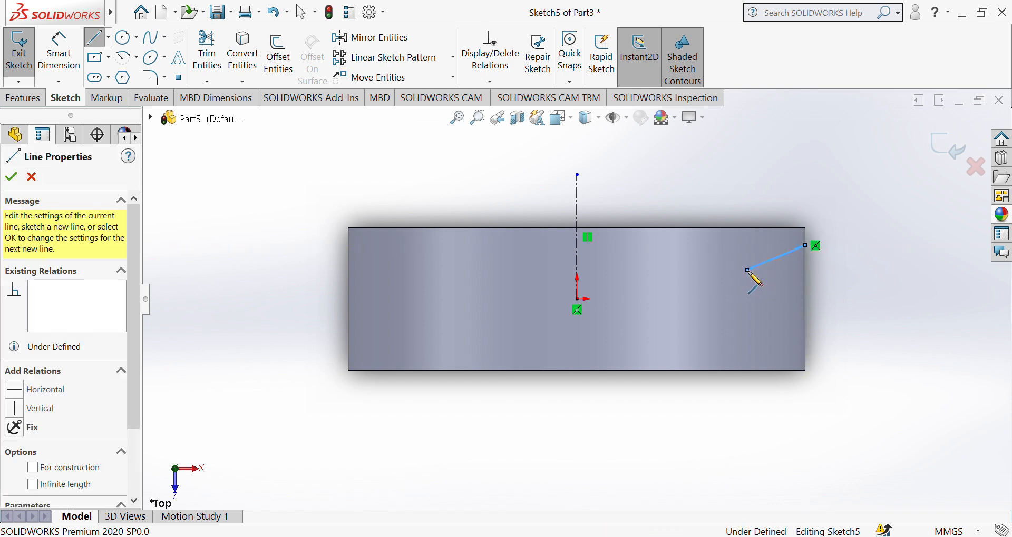
left_click(746, 338)
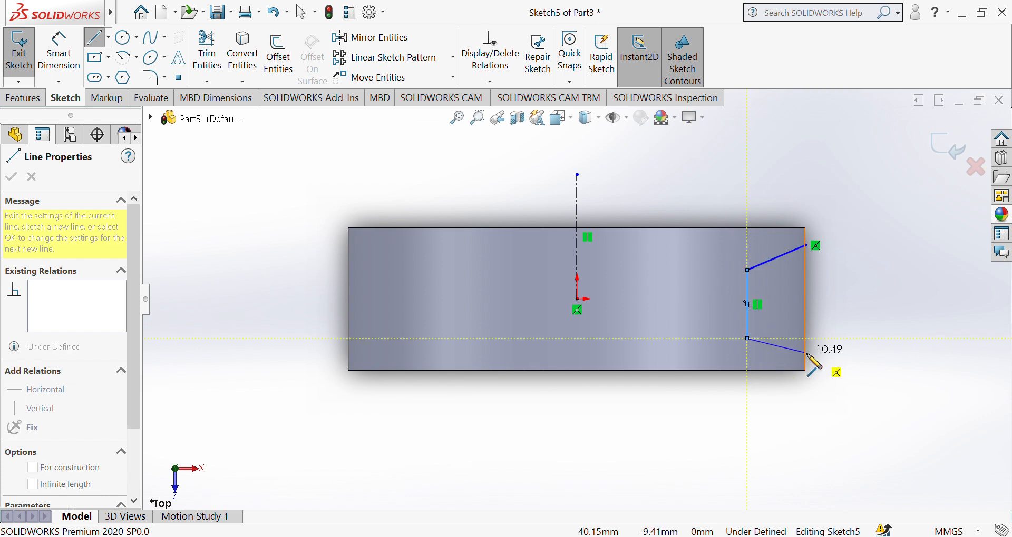
left_click(805, 353)
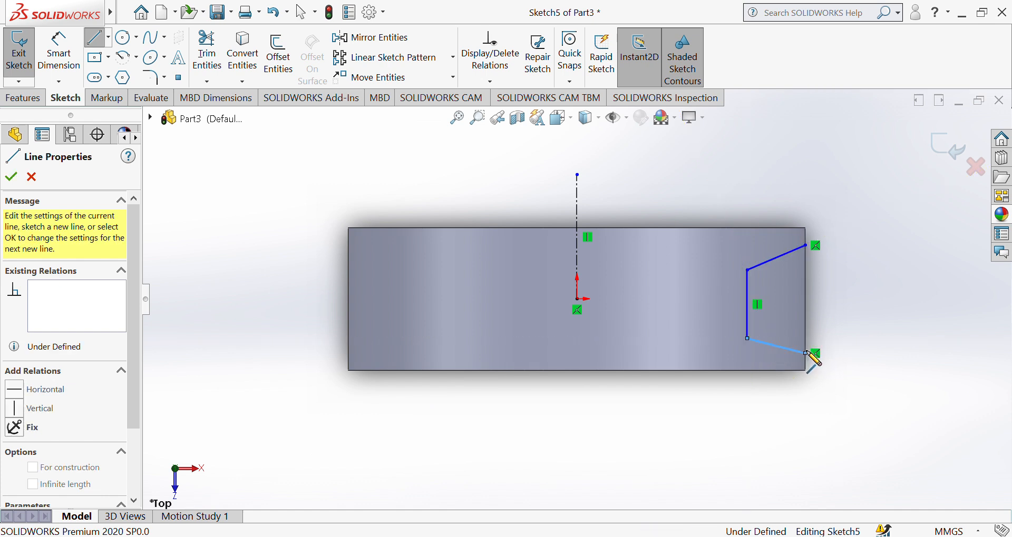
left_click(804, 246)
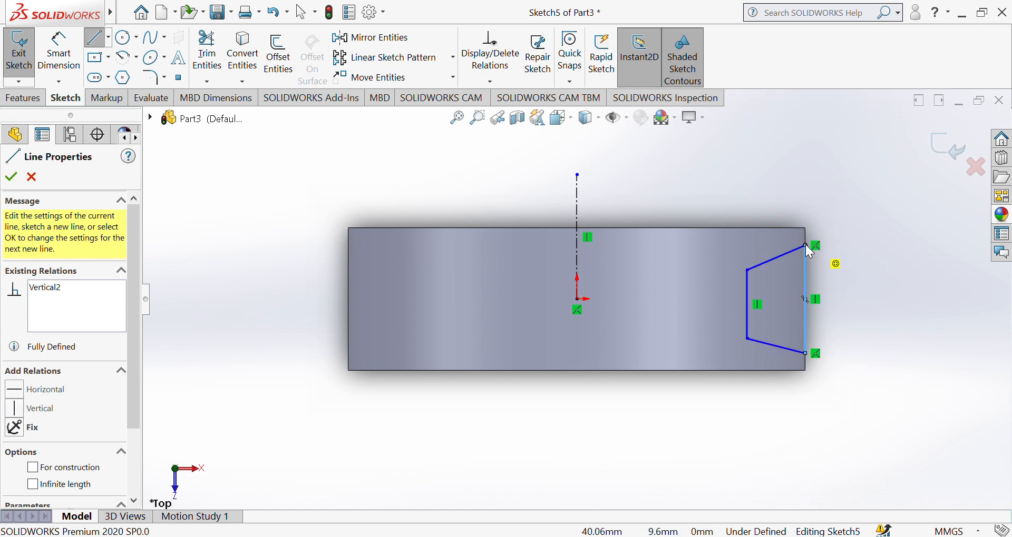
key("Escape")
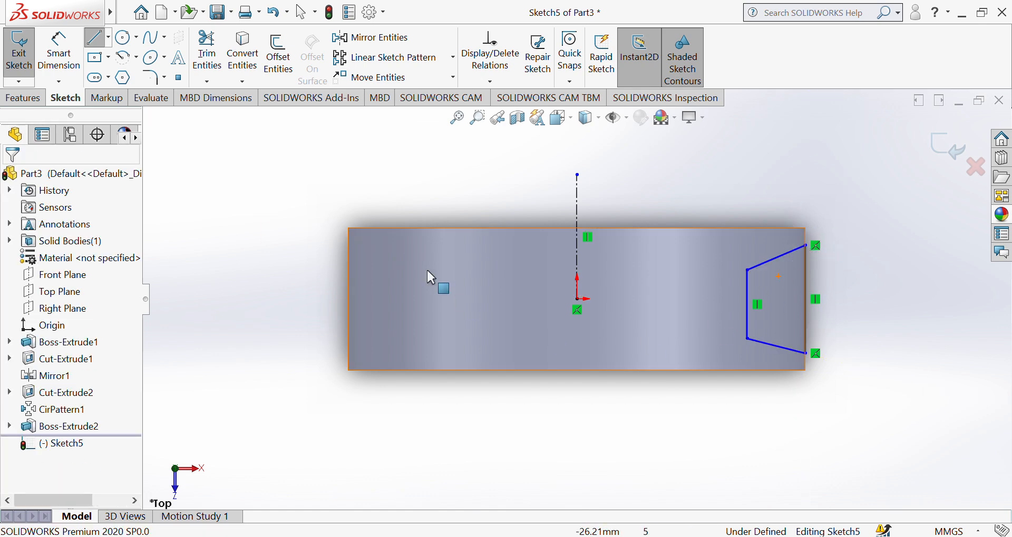
Set the depth of the groove profile, between its two parallel vertical lines, to 6 mm
left_click(66, 59)
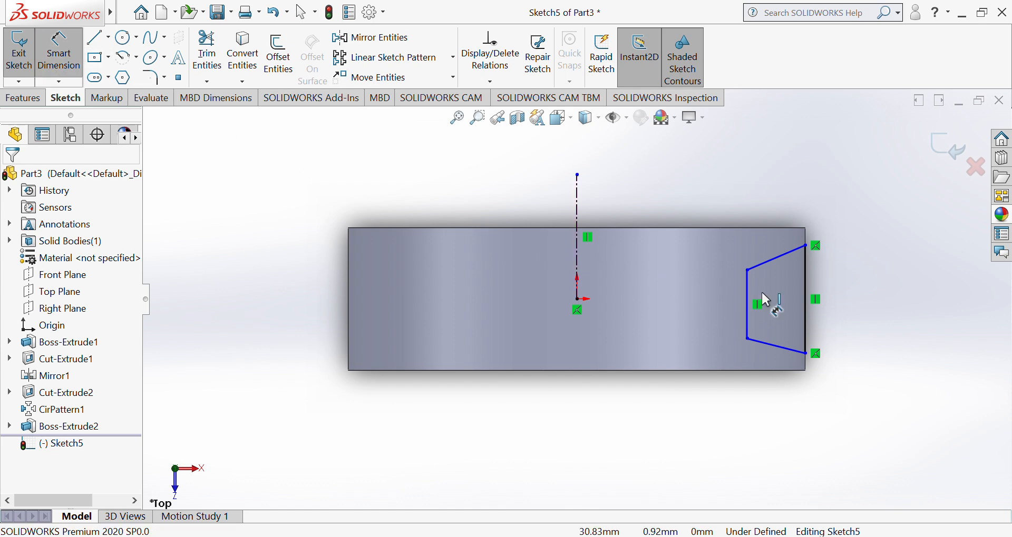
left_click(747, 312)
left_click(806, 323)
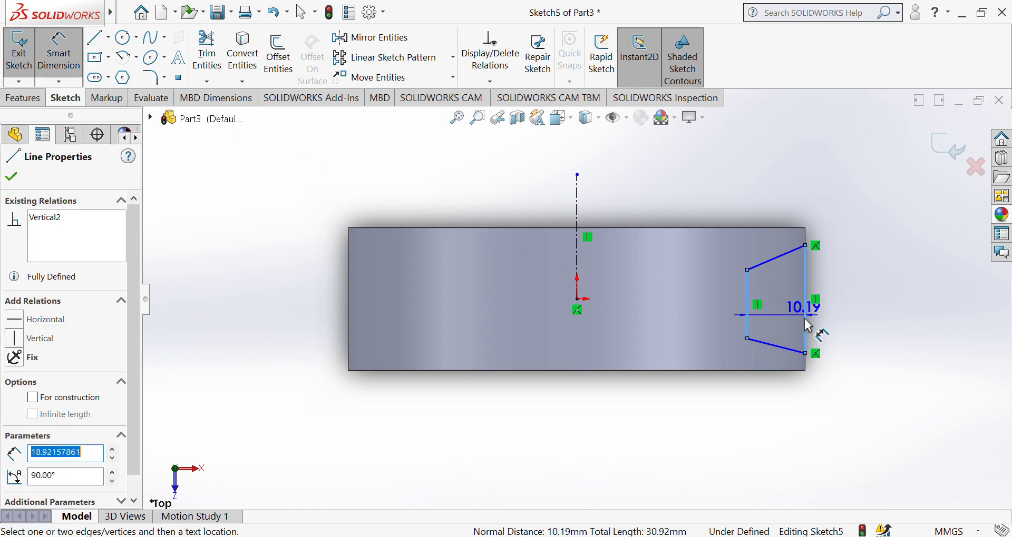
left_click(808, 407)
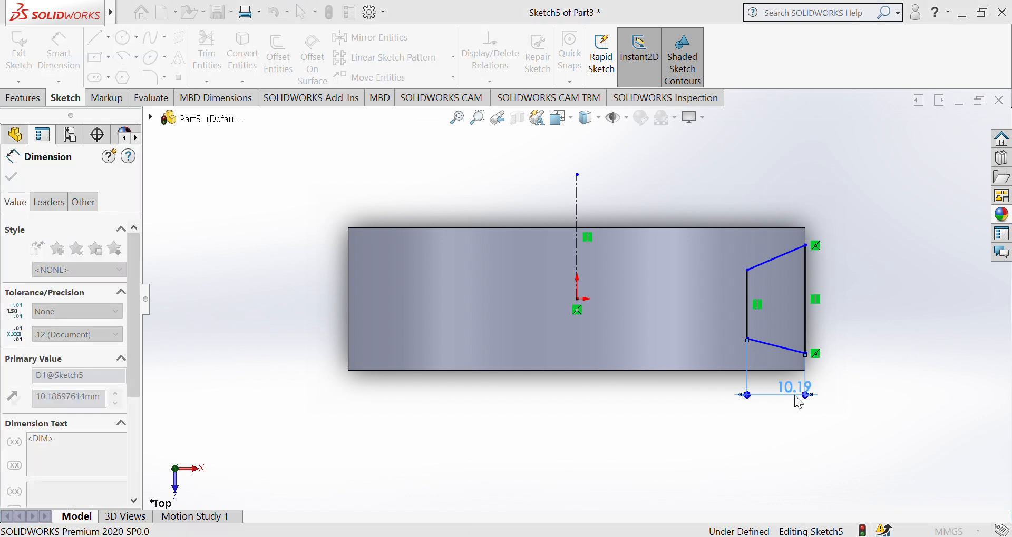
type("6")
key("Return")
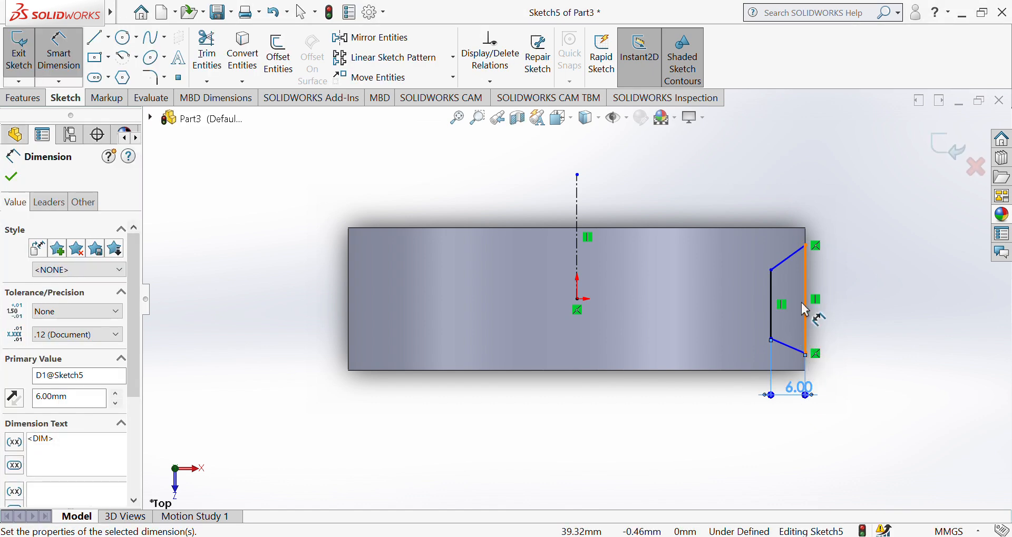
Try to dimension the groove profile's lower outer corner to the disc's lower edge
scroll(806, 357, "down", 5)
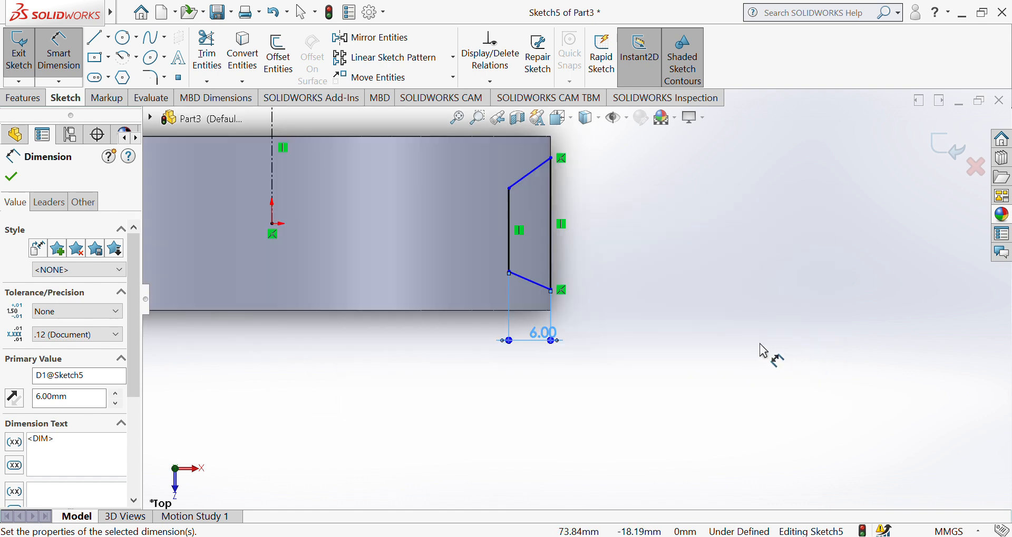
scroll(333, 243, "down", 1)
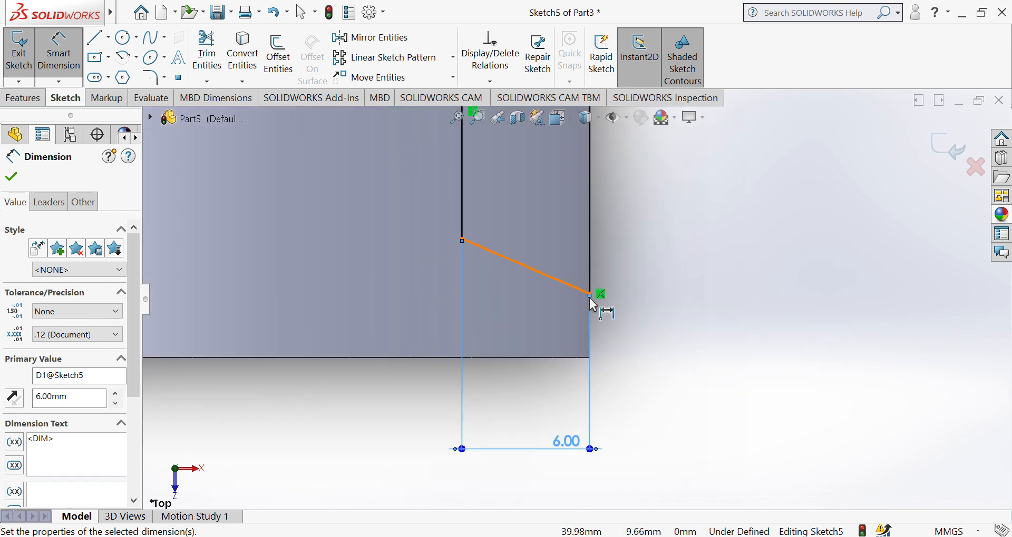
key("Escape")
left_click_drag(589, 298, 587, 358)
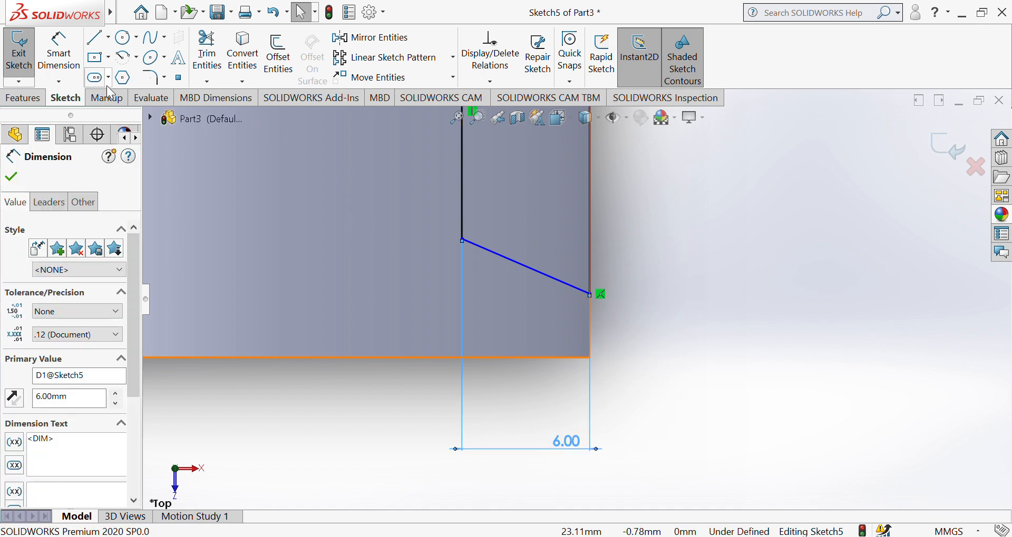
left_click(68, 63)
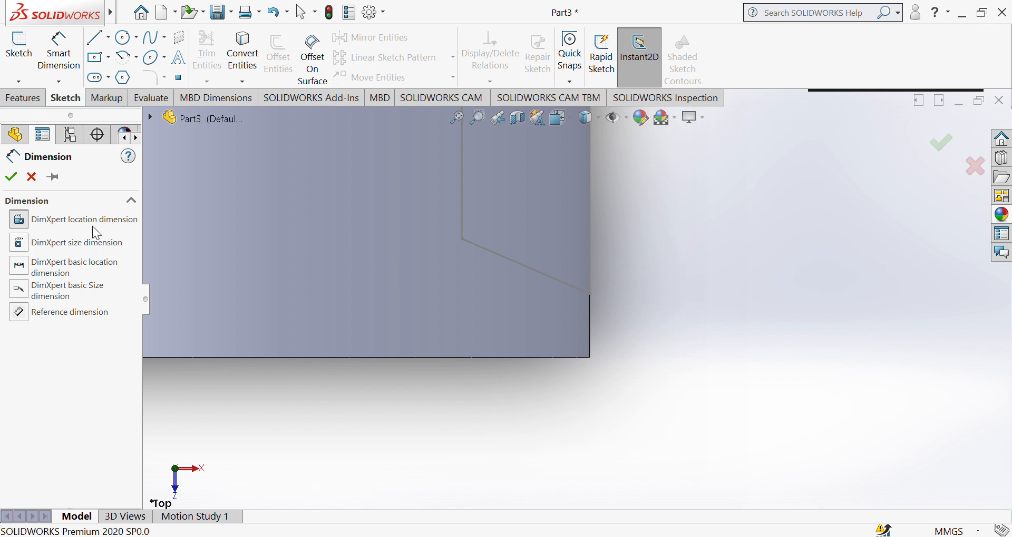
left_click(432, 188)
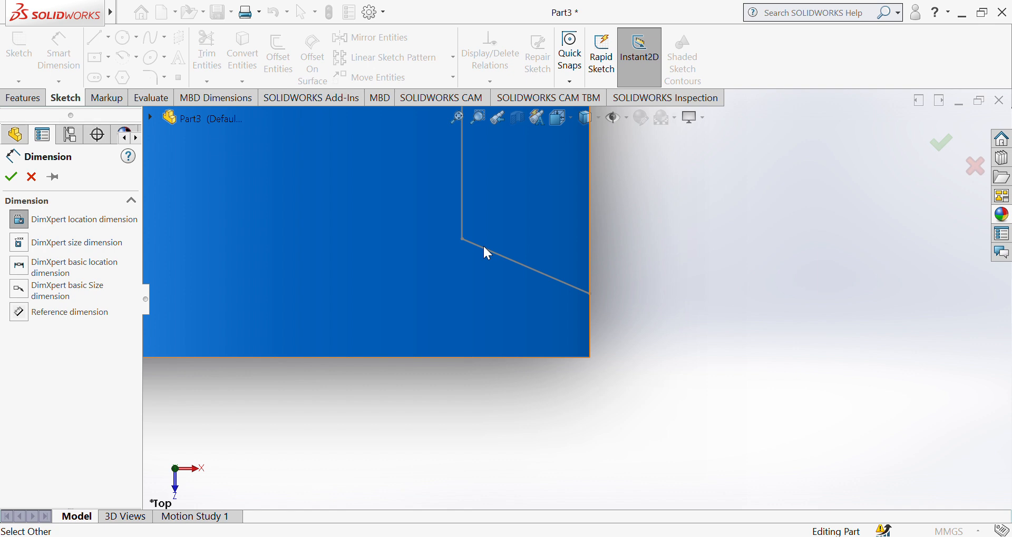
left_click(377, 242)
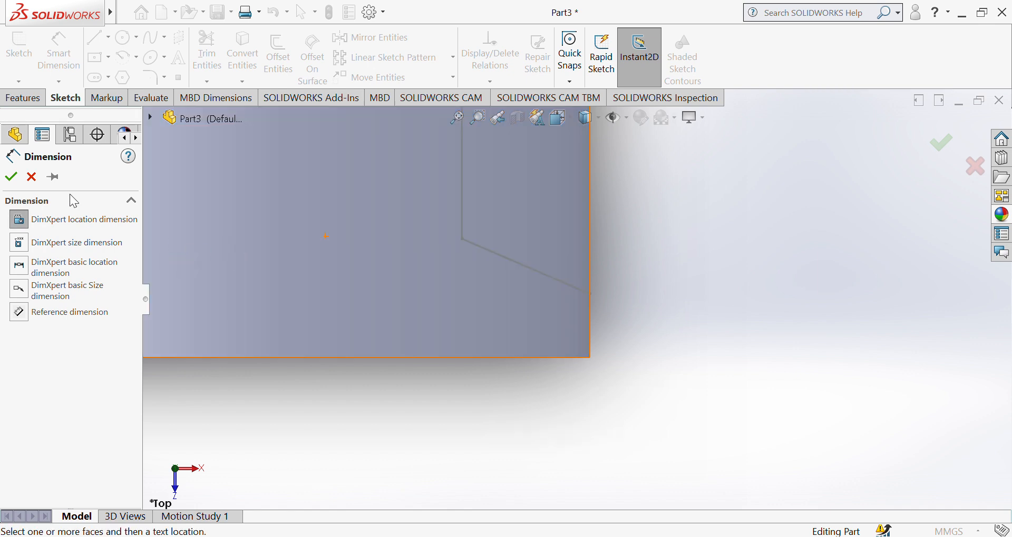
left_click(32, 178)
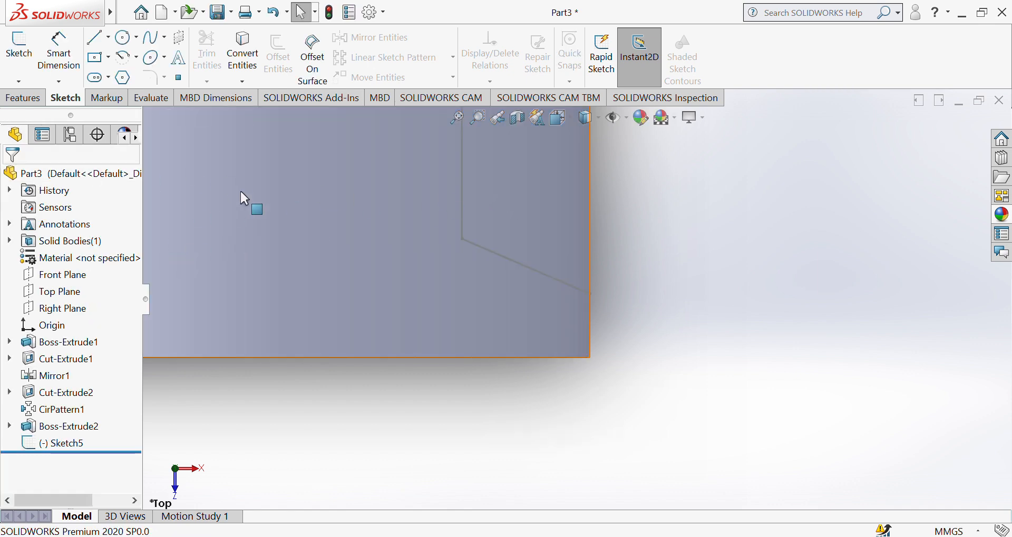
left_click(432, 232)
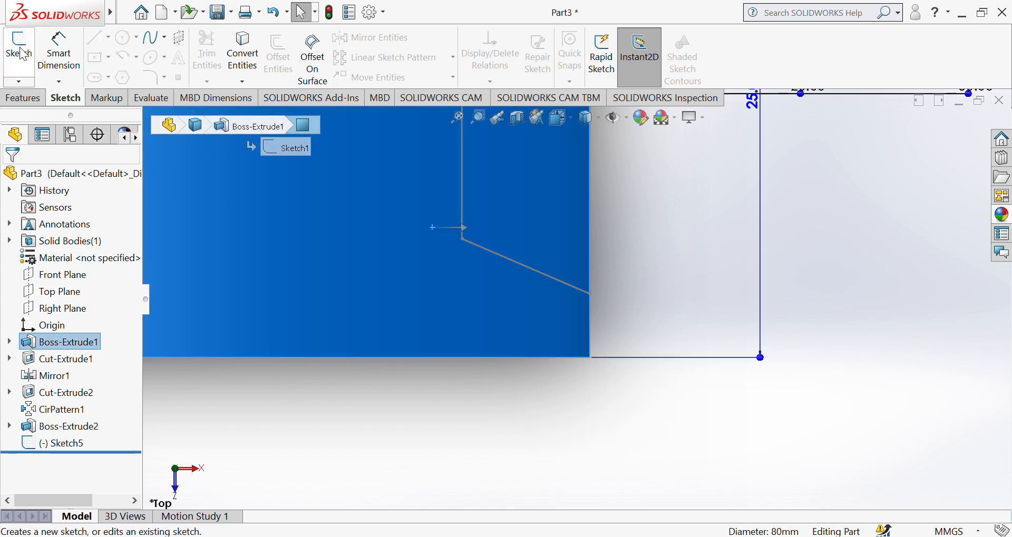
left_click(66, 276)
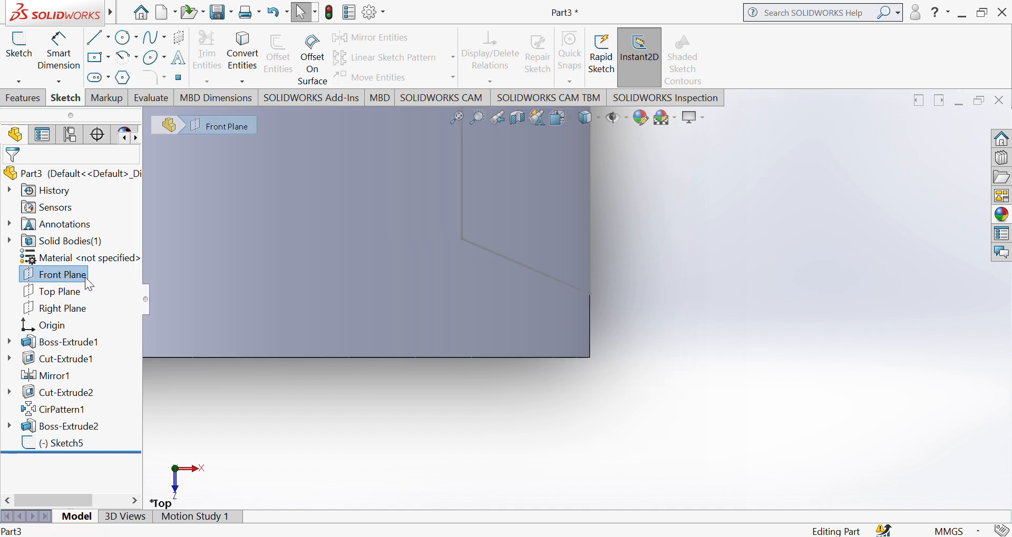
left_click(62, 293)
left_click(135, 273)
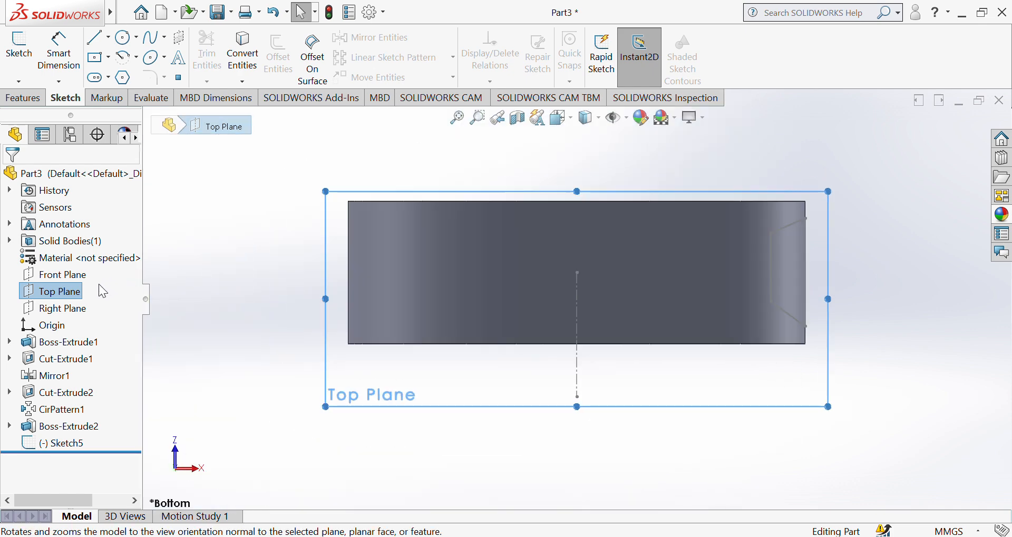
left_click(63, 291)
left_click(141, 273)
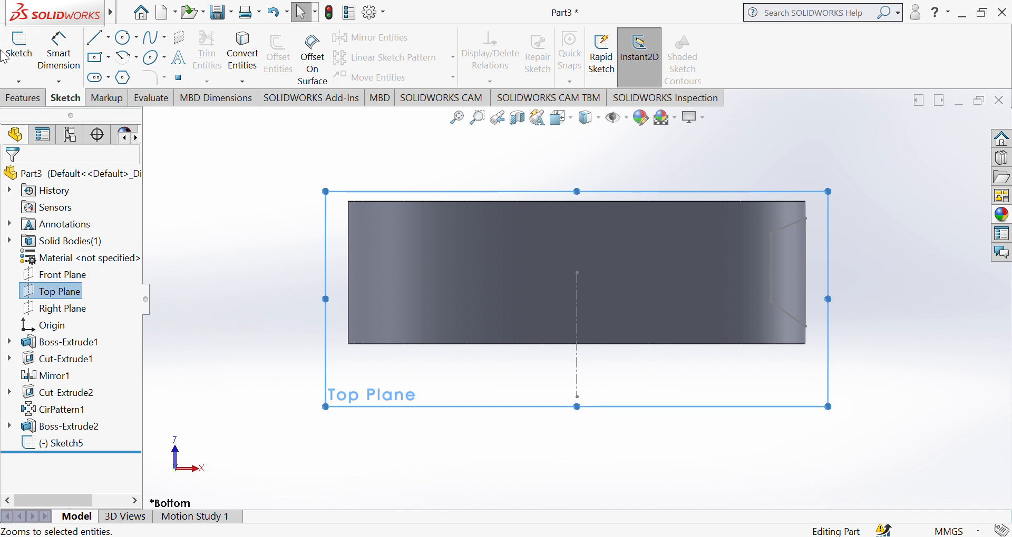
left_click(19, 50)
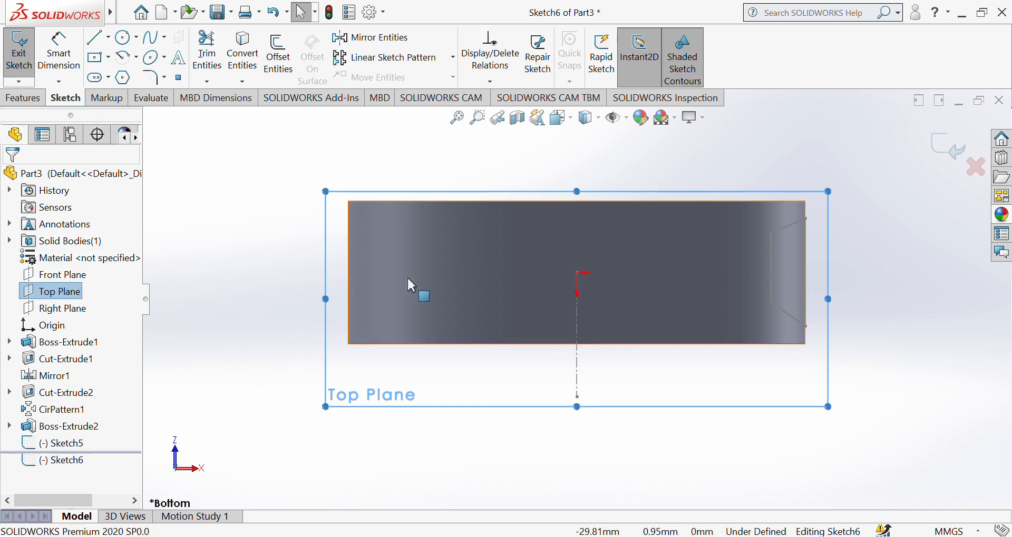
left_click(777, 253)
left_click(781, 229)
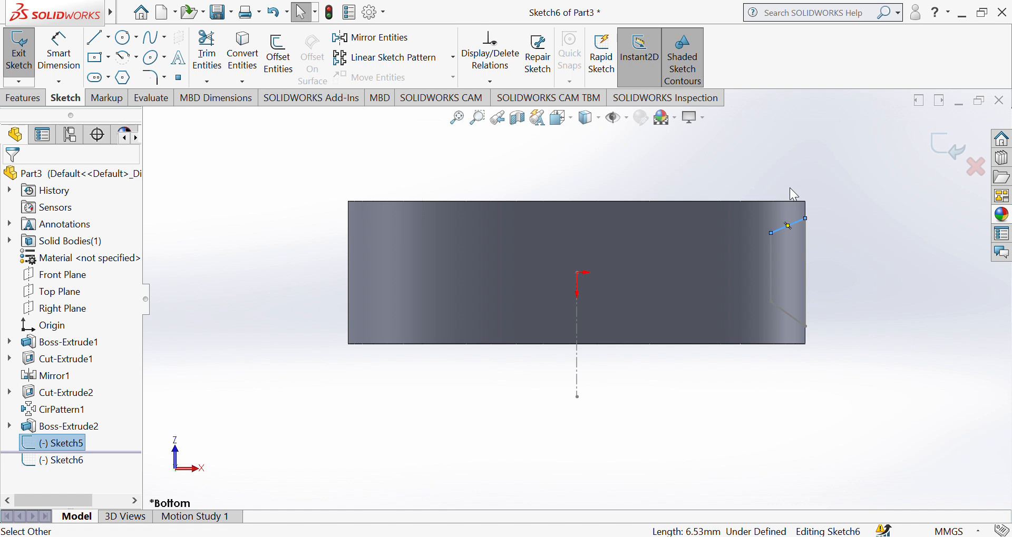
left_click(853, 189)
left_click(422, 247)
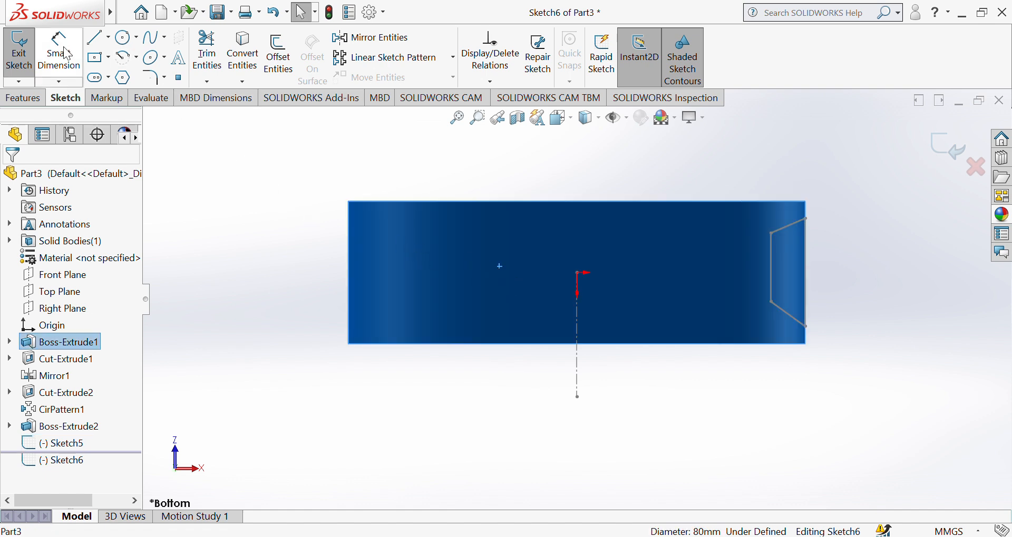
left_click(771, 274)
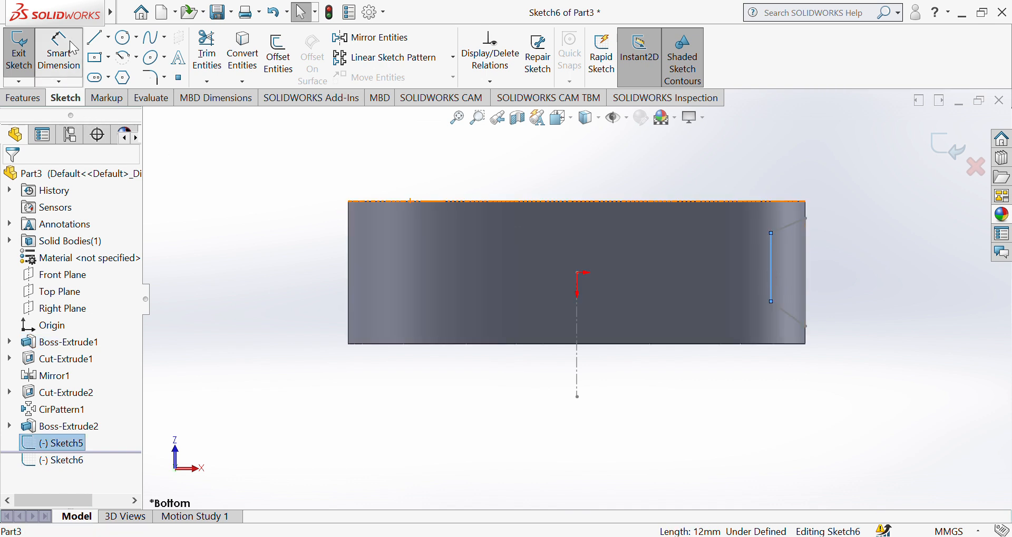
left_click(59, 51)
left_click(771, 289)
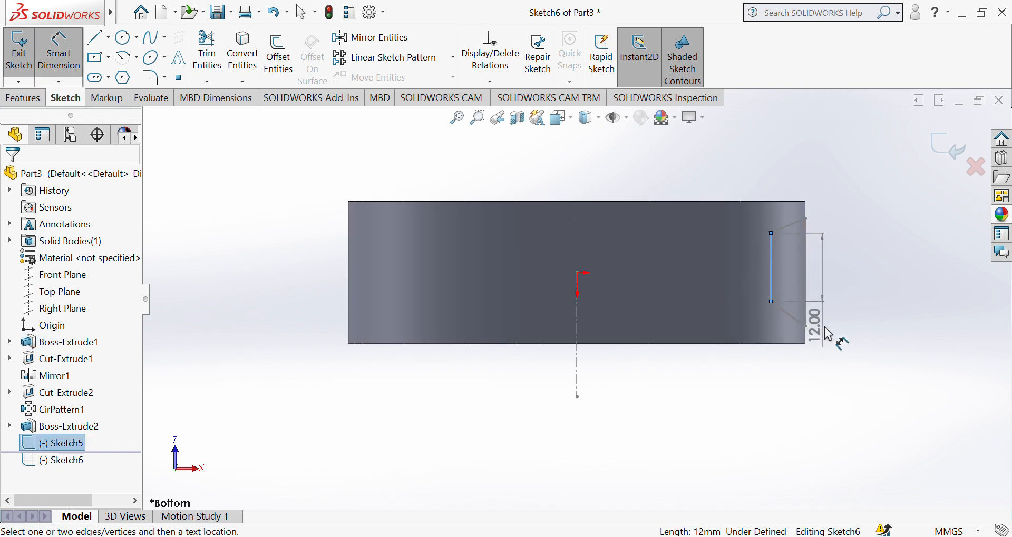
key("Escape")
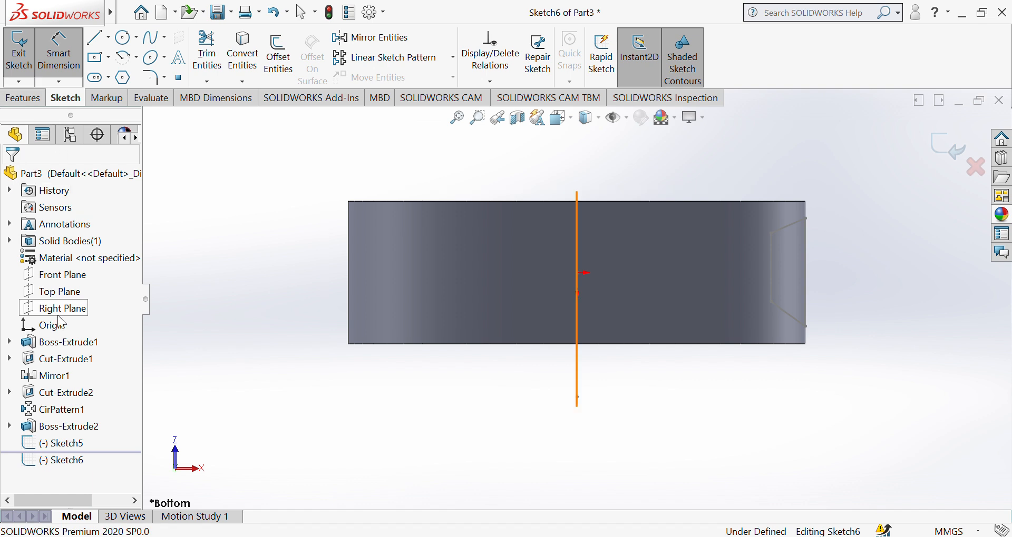
left_click(22, 57)
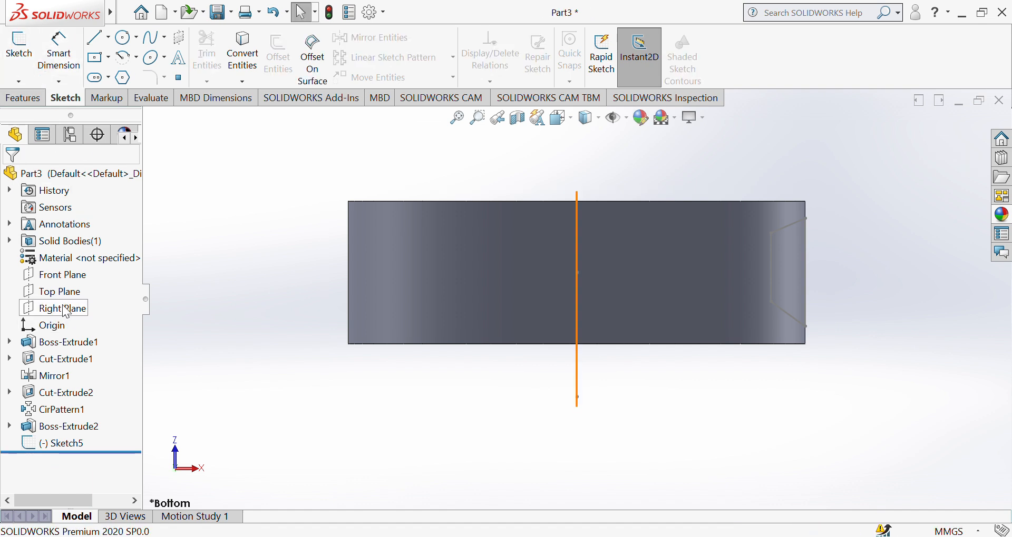
Reopen the trapezoidal groove profile sketch for editing, viewed normal to the Top Plane
left_click(53, 291)
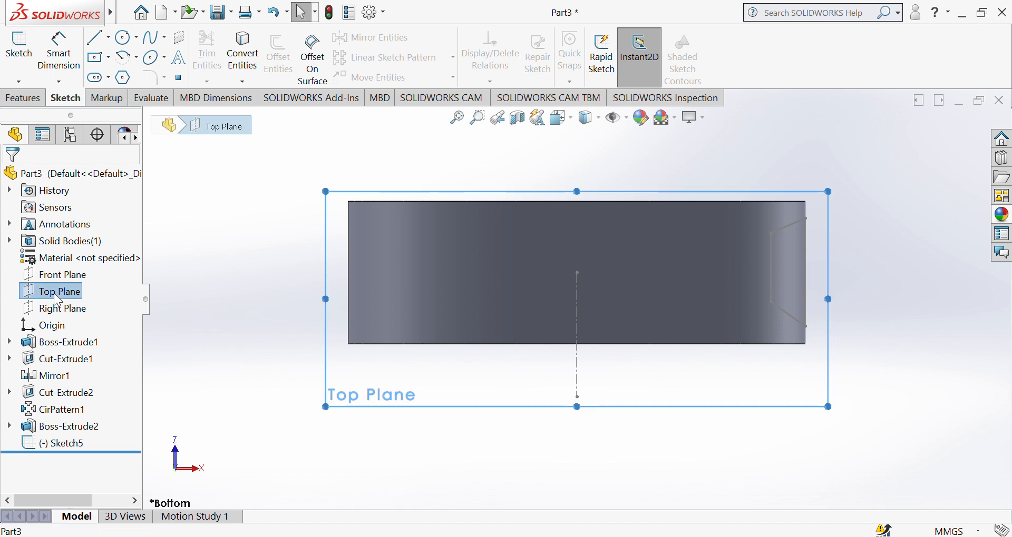
left_click(136, 282)
left_click(684, 310)
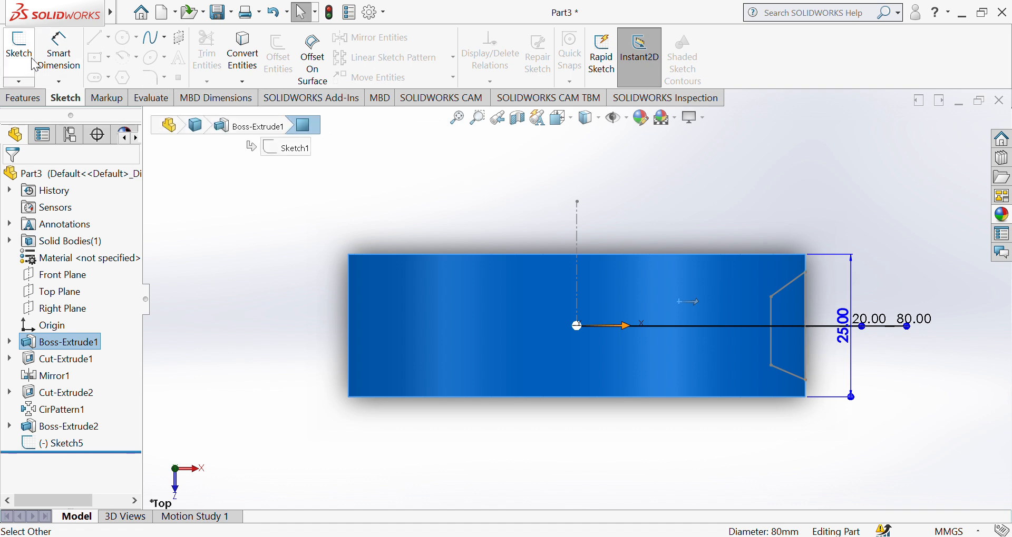
left_click(788, 336)
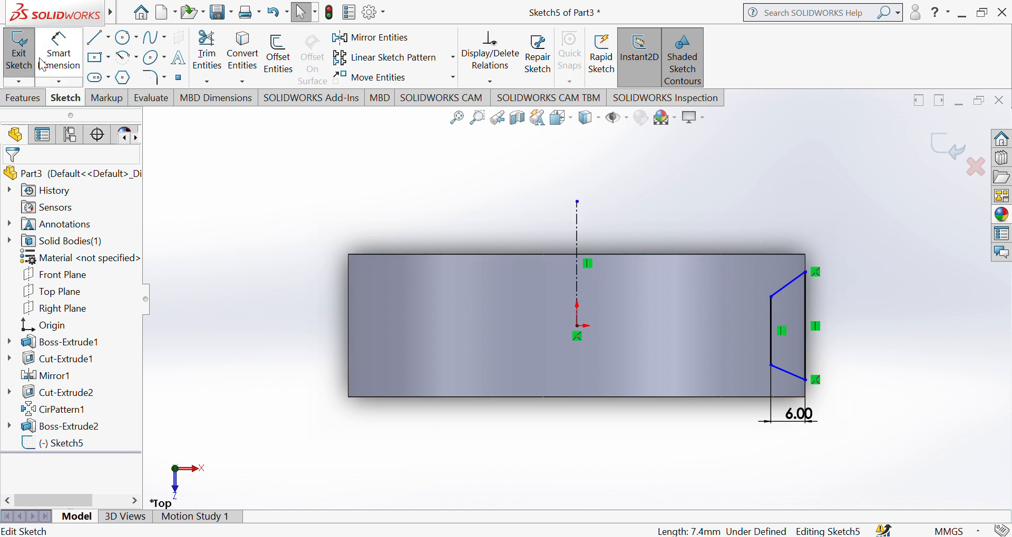
Dimension the groove profile's upper outer corner 3 mm from the disc's upper edge
left_click(68, 58)
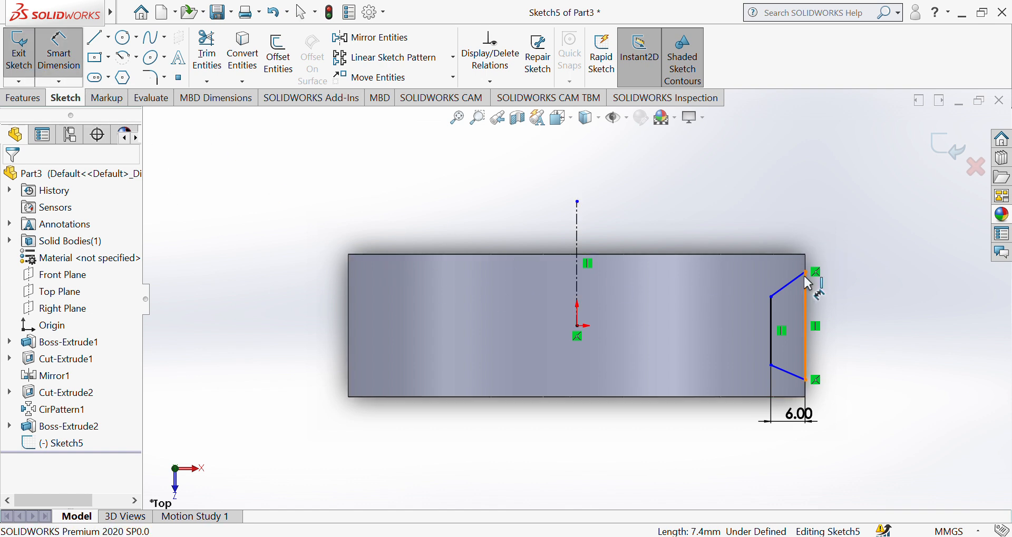
scroll(802, 275, "up", 6)
scroll(578, 255, "down", 8)
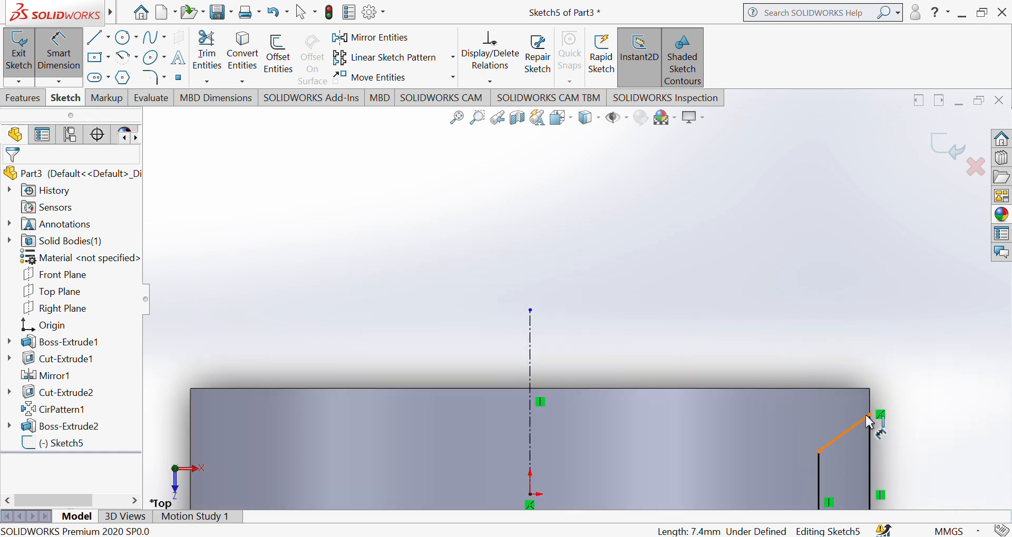
left_click(869, 415)
left_click(877, 390)
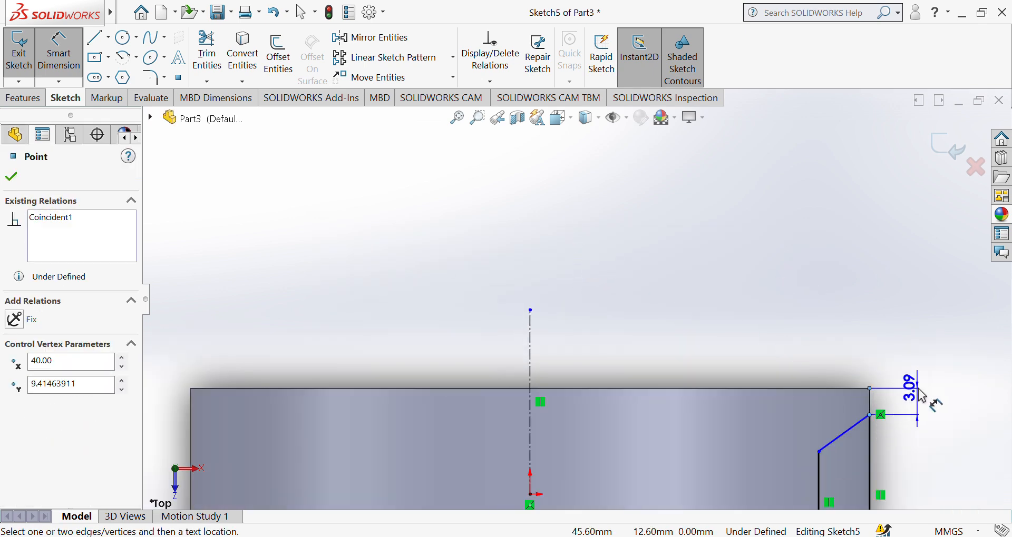
left_click(932, 402)
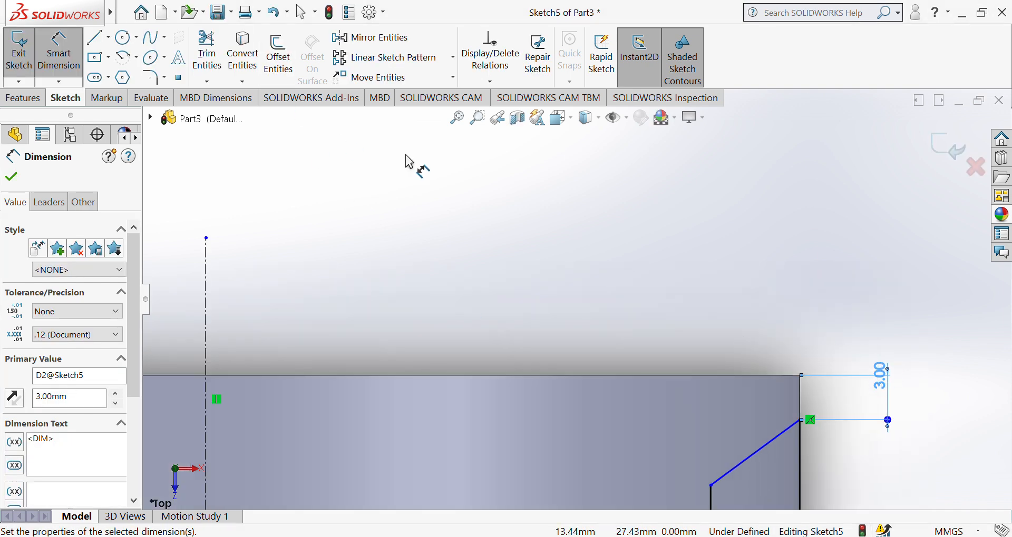
left_click(456, 119)
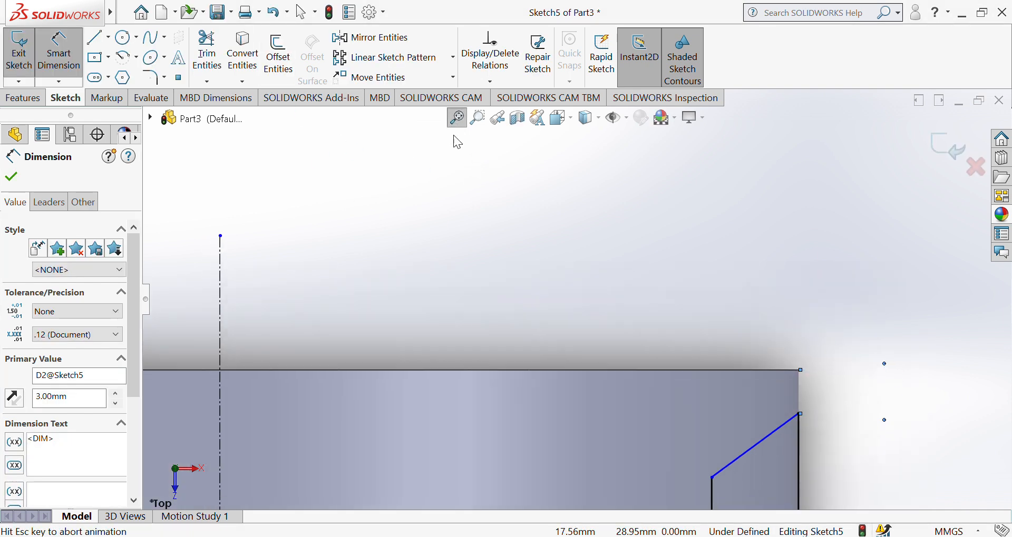
scroll(785, 378, "up", 3)
scroll(764, 372, "down", 3)
scroll(606, 295, "down", 3)
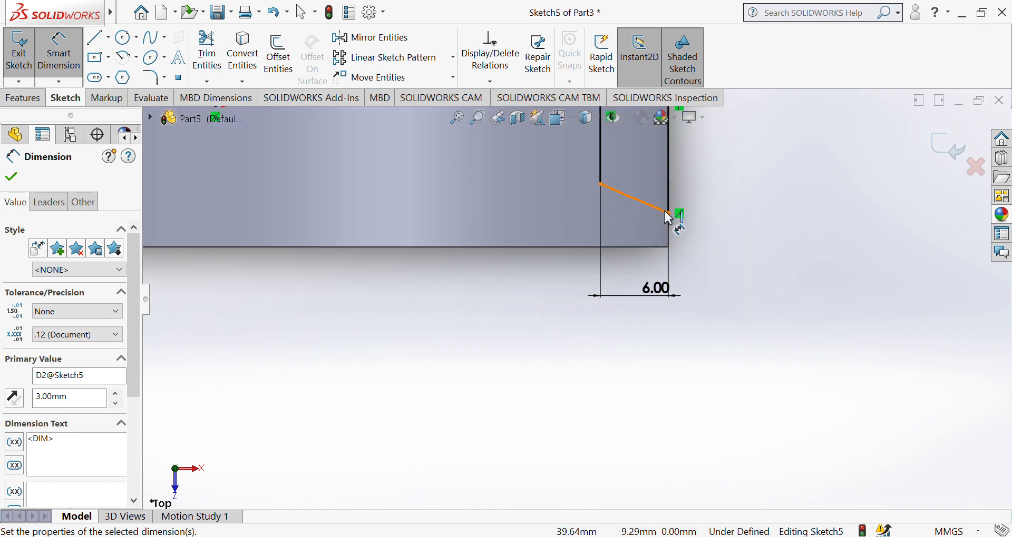
left_click(667, 213)
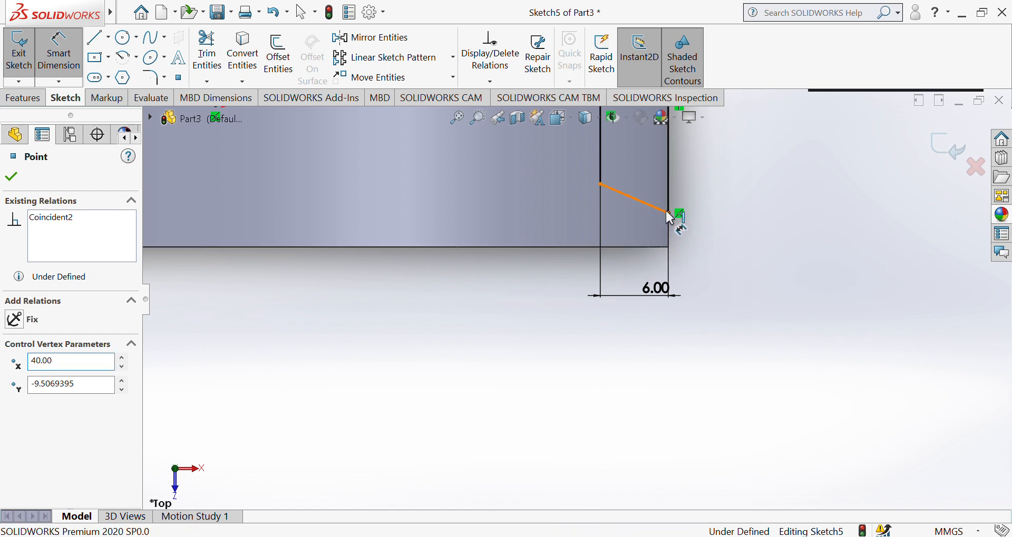
left_click(664, 209)
left_click(655, 247)
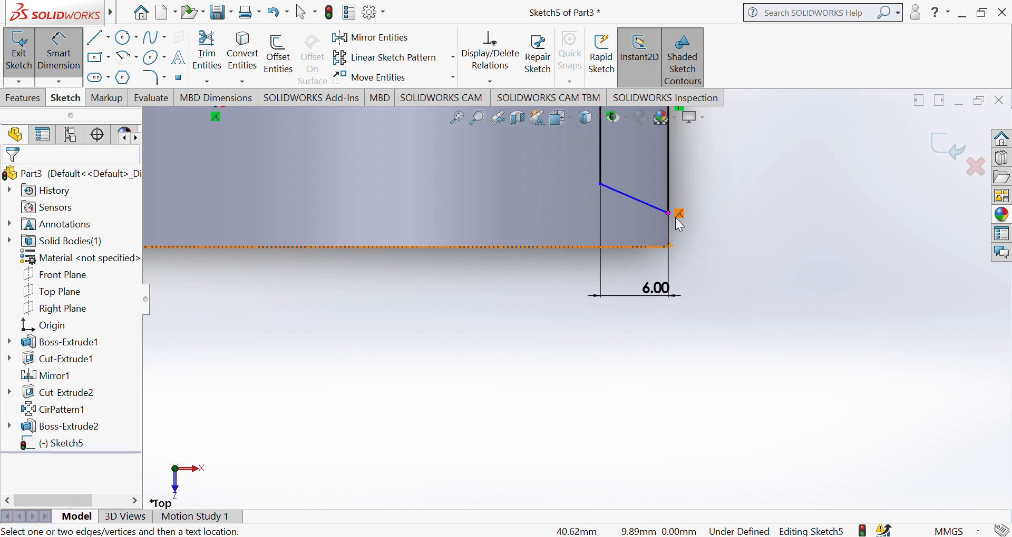
left_click(667, 213)
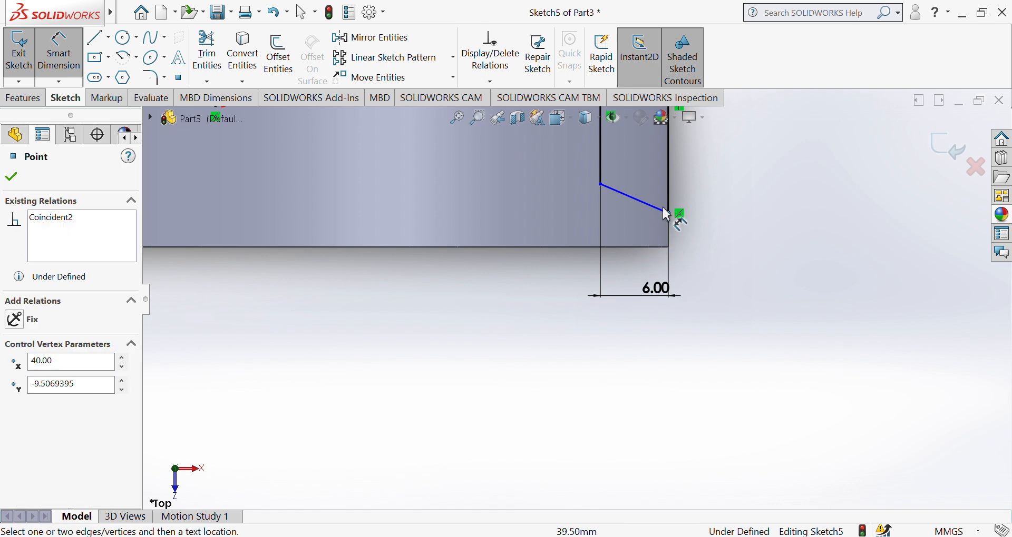
left_click(662, 211)
key("f")
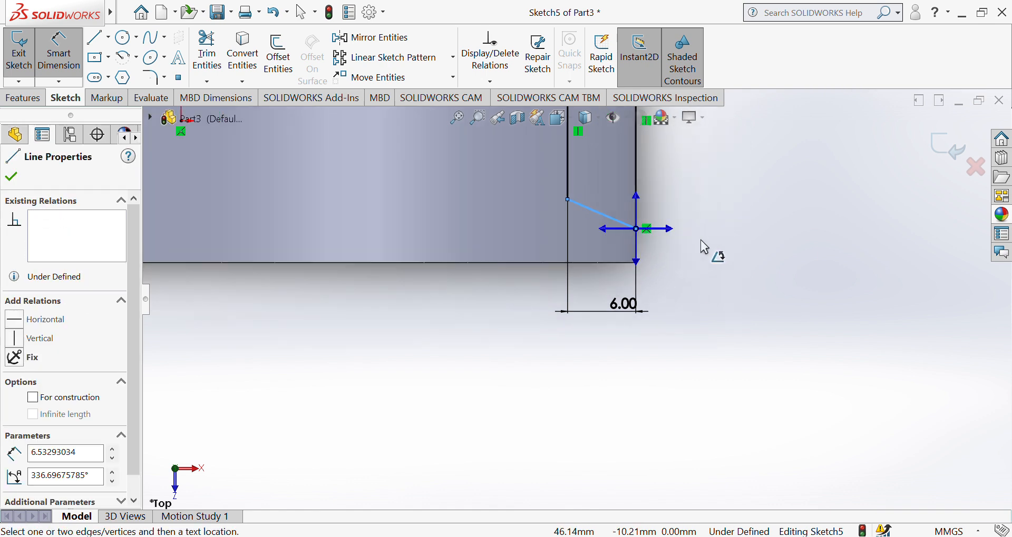
scroll(603, 249, "down", 5)
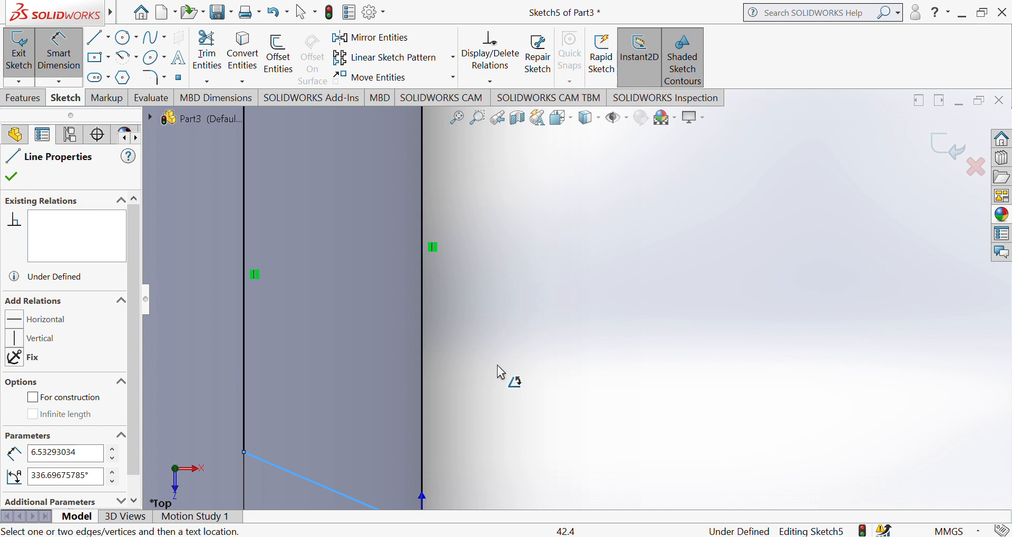
scroll(527, 421, "up", 5)
left_click(457, 118)
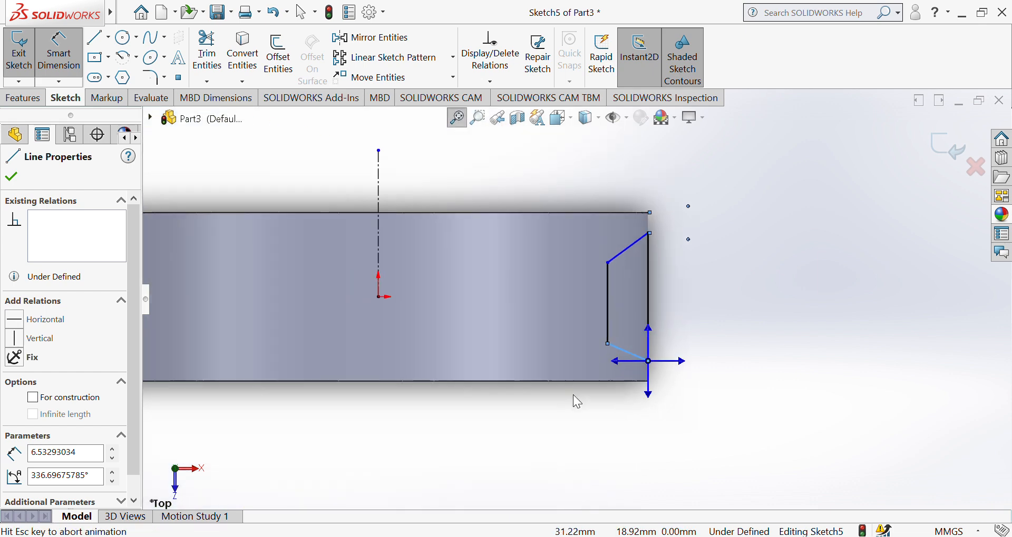
Dimension the groove profile's lower outer corner 3 mm from the disc's lower edge
key("d")
scroll(788, 358, "down", 8)
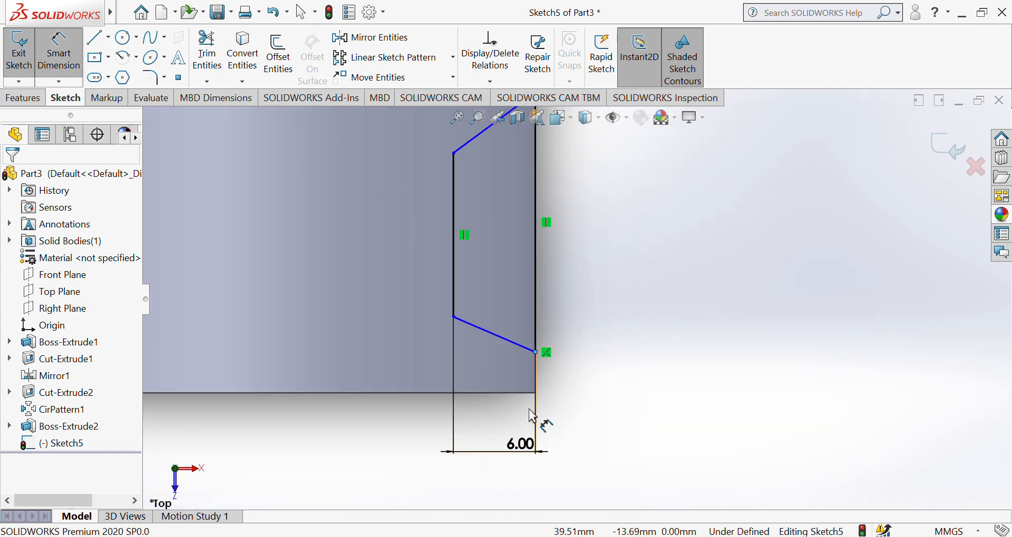
left_click(532, 349)
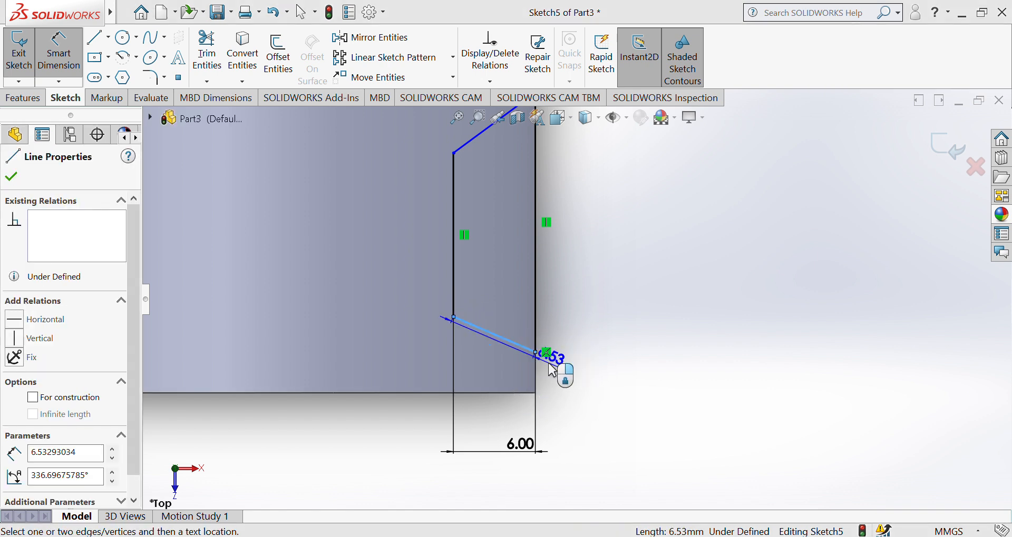
key("Escape")
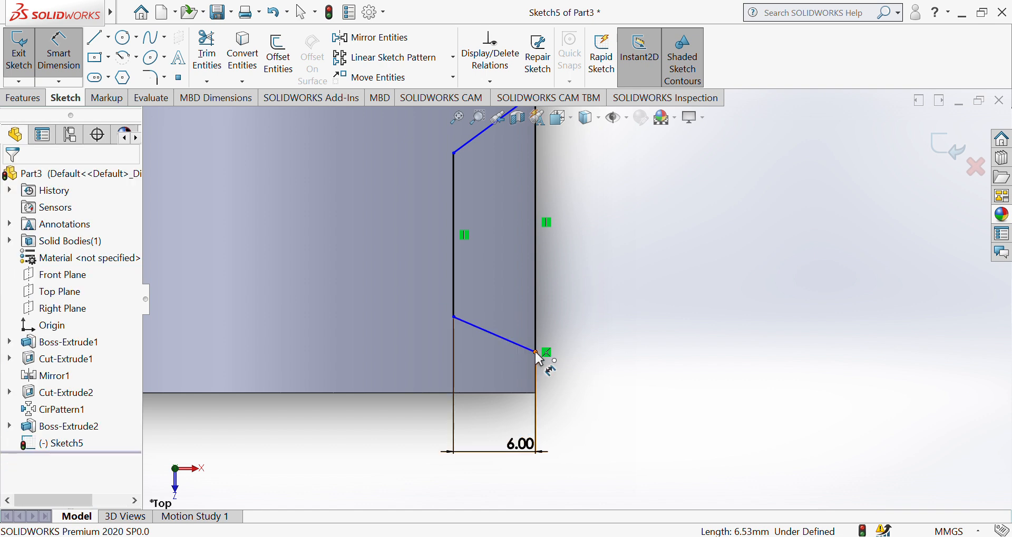
left_click(536, 353)
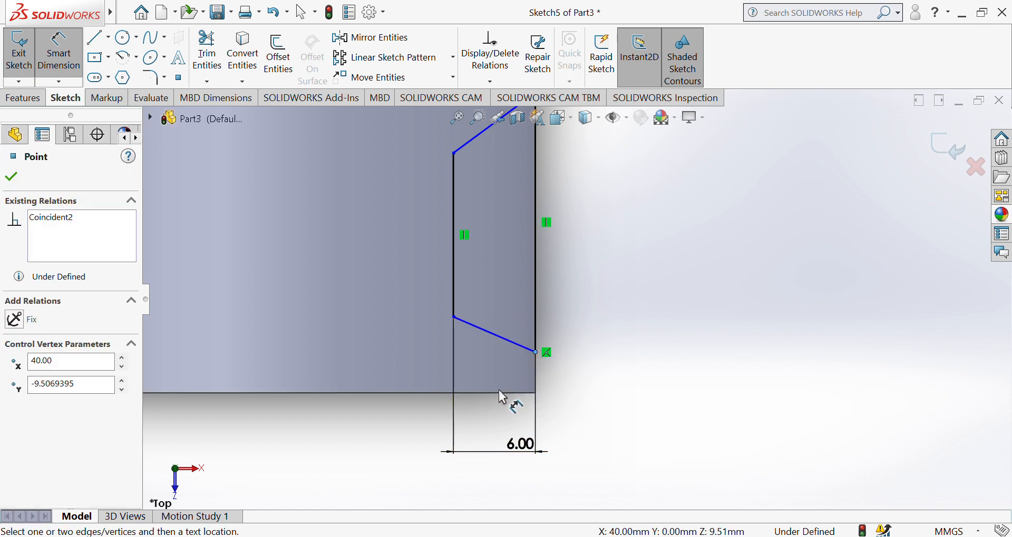
left_click(514, 394)
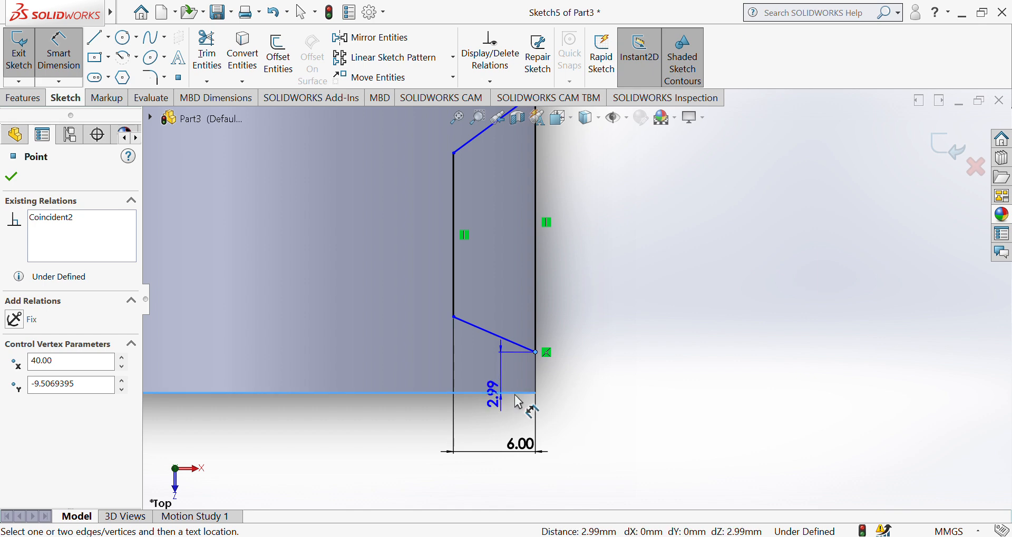
left_click(602, 401)
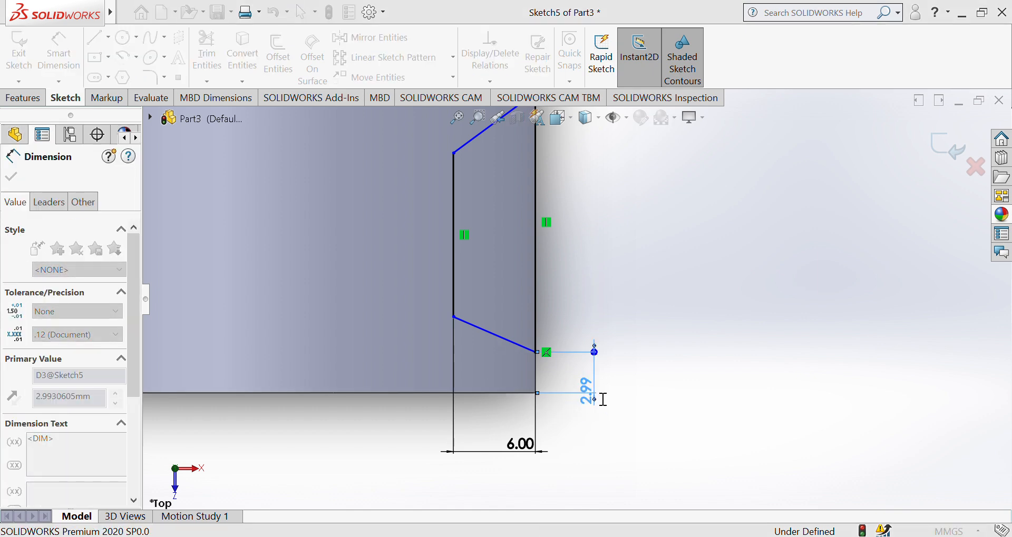
type("3")
key("Return")
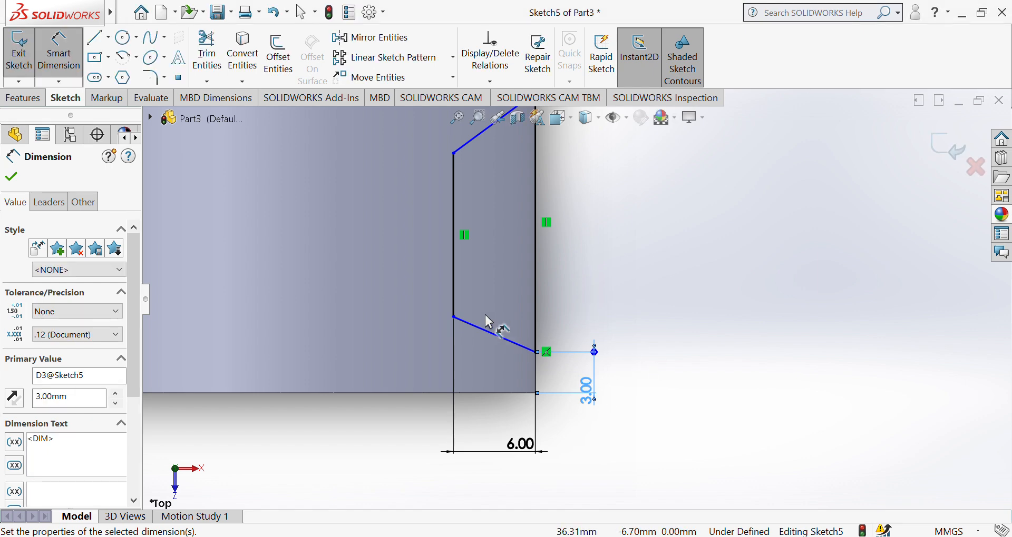
Dimension the angle between the groove profile's lower slanted line and its outer vertical line as 60°
left_click(490, 334)
left_click(535, 302)
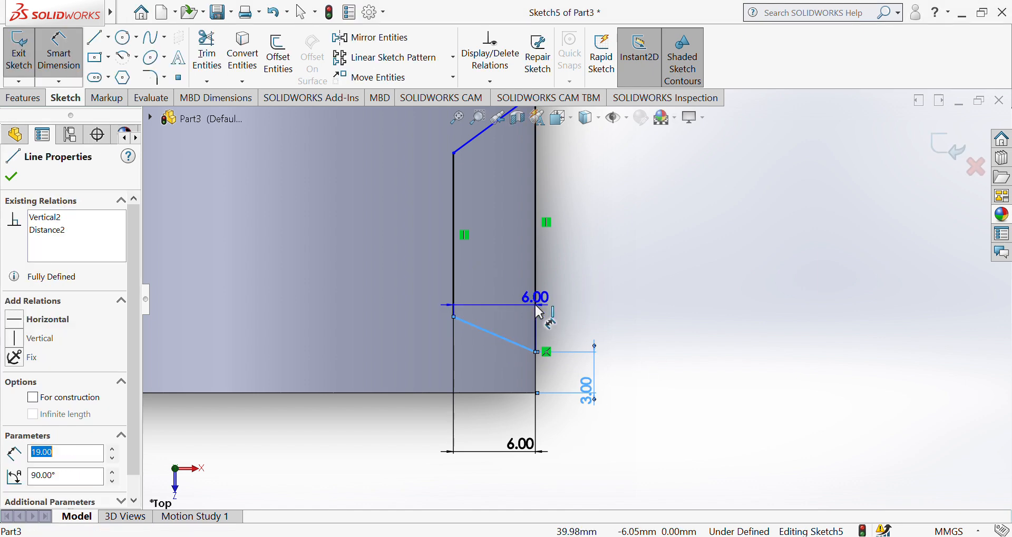
left_click(502, 293)
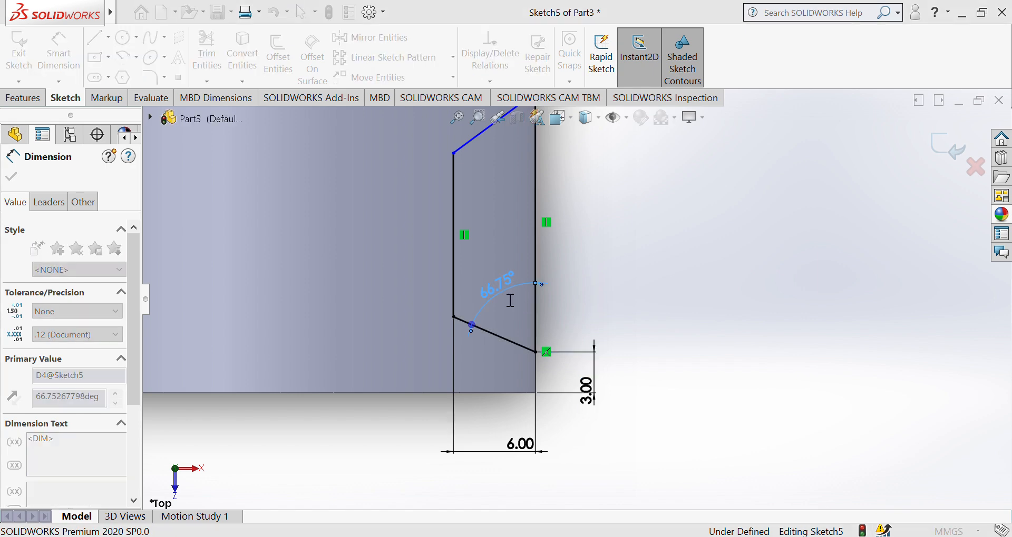
type("60")
key("Return")
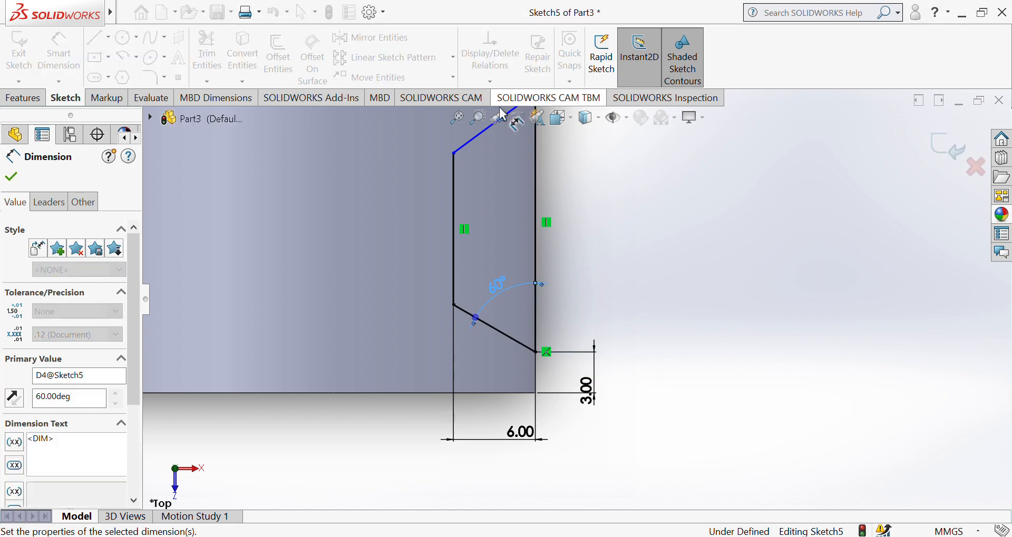
Dimension the angle between the groove profile's upper slanted line and its outer vertical line as 60°
left_click(539, 164)
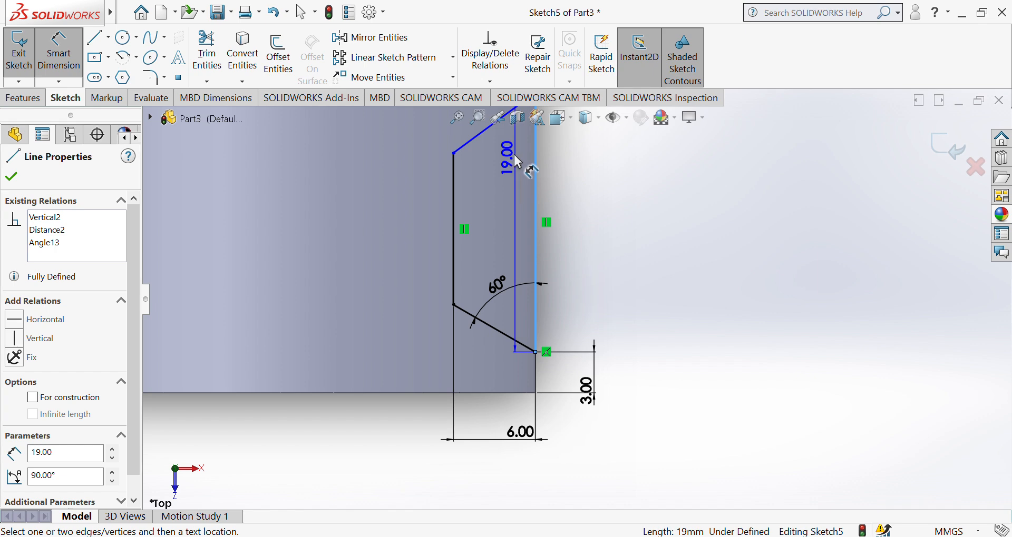
key("Escape")
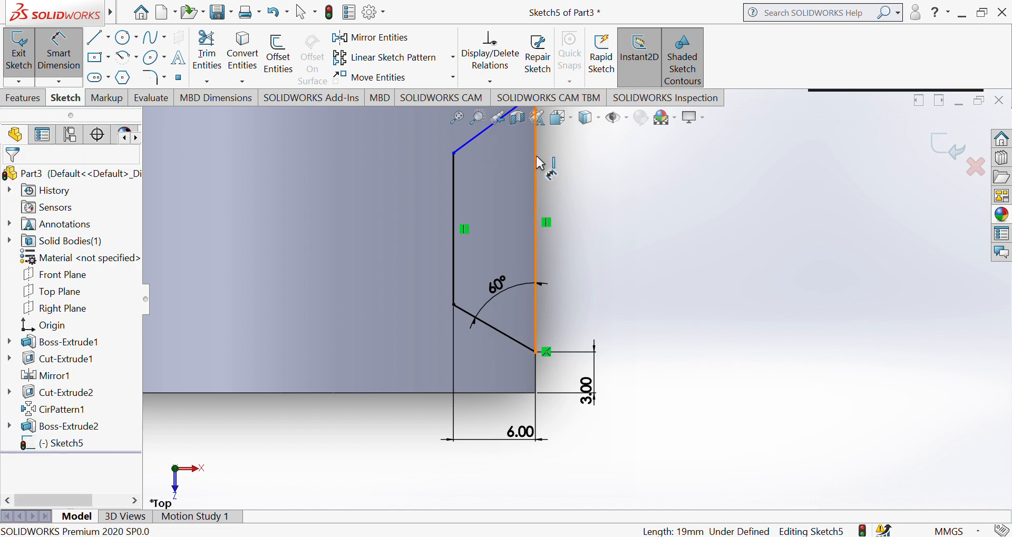
left_click(540, 163)
left_click(481, 133)
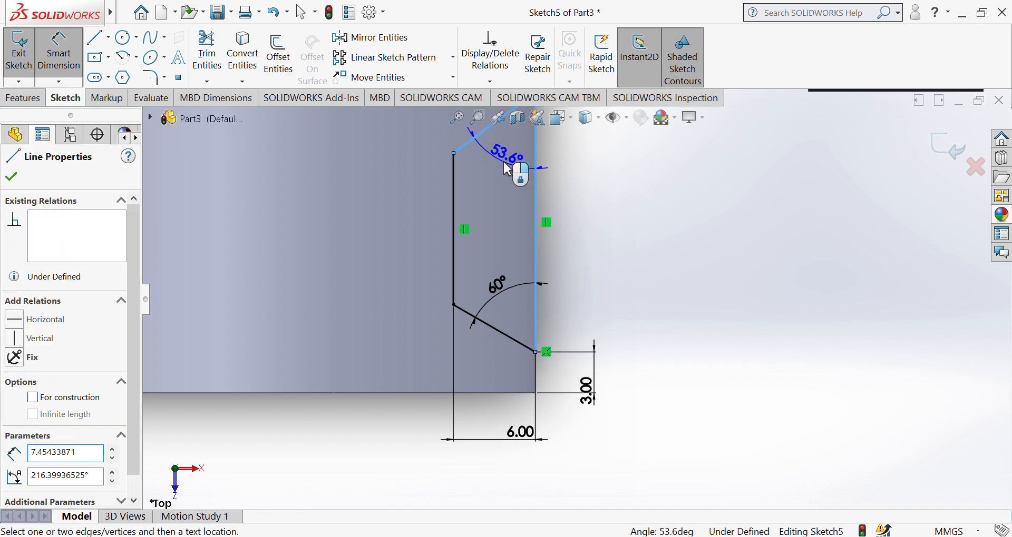
left_click(507, 169)
type("60063475deg")
key("Return")
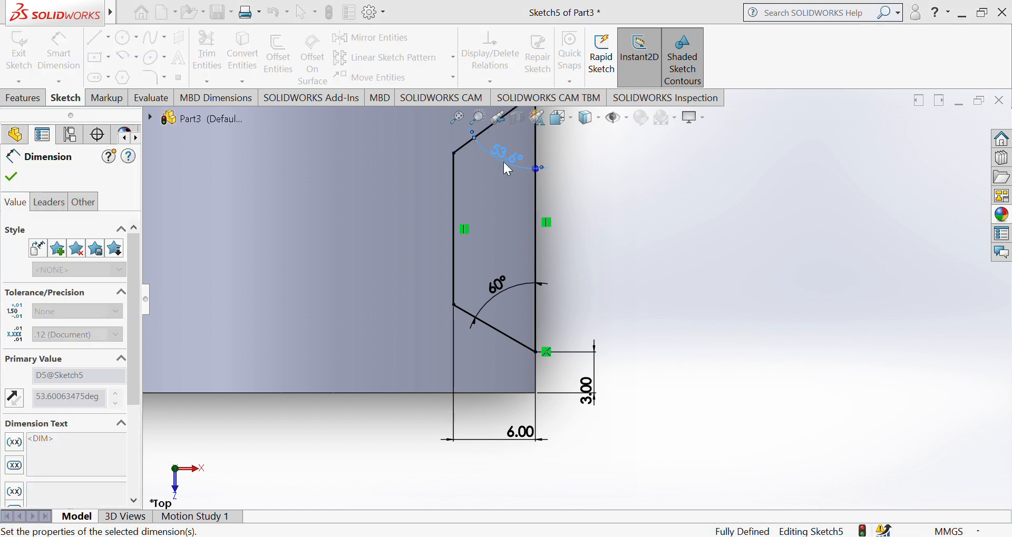
Cut the trapezoidal groove around the disc's rim by revolving the profile 360° about the vertical centerline
left_click(456, 118)
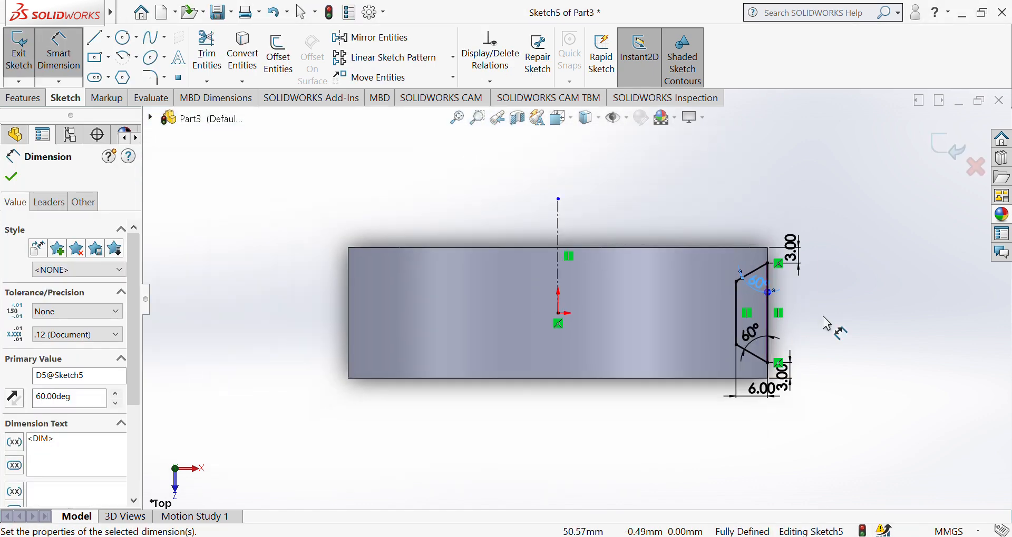
left_click(38, 98)
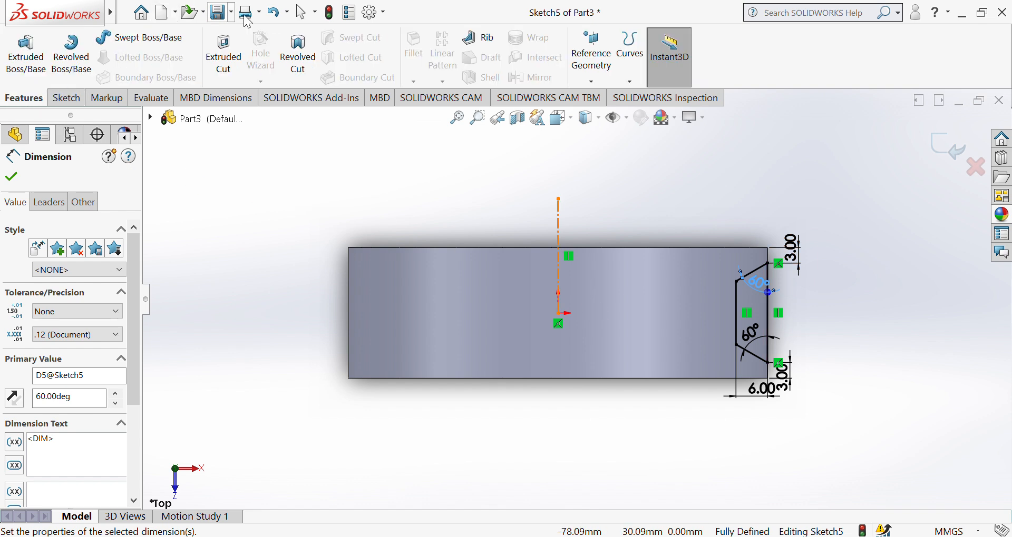
left_click(298, 52)
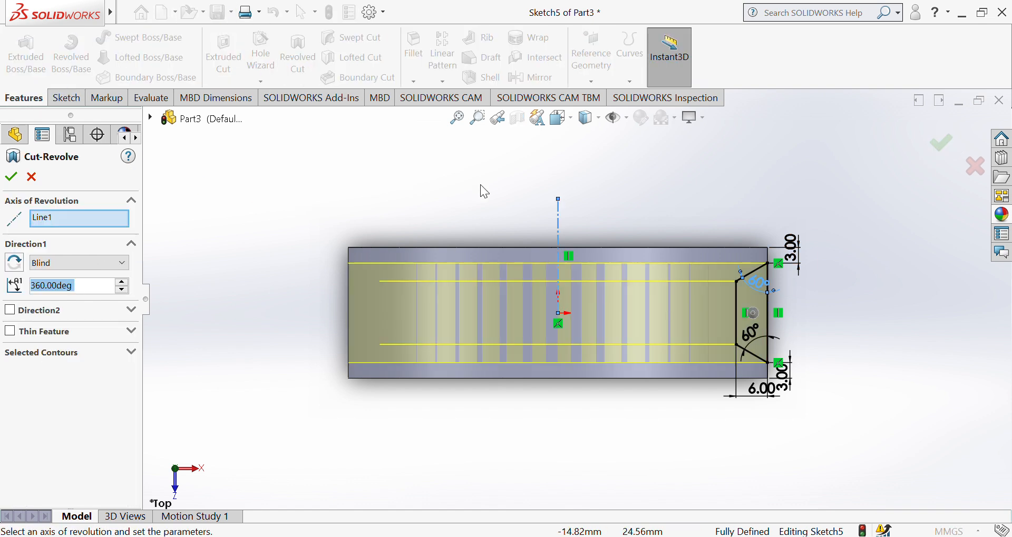
middle_click_drag(560, 427, 578, 177)
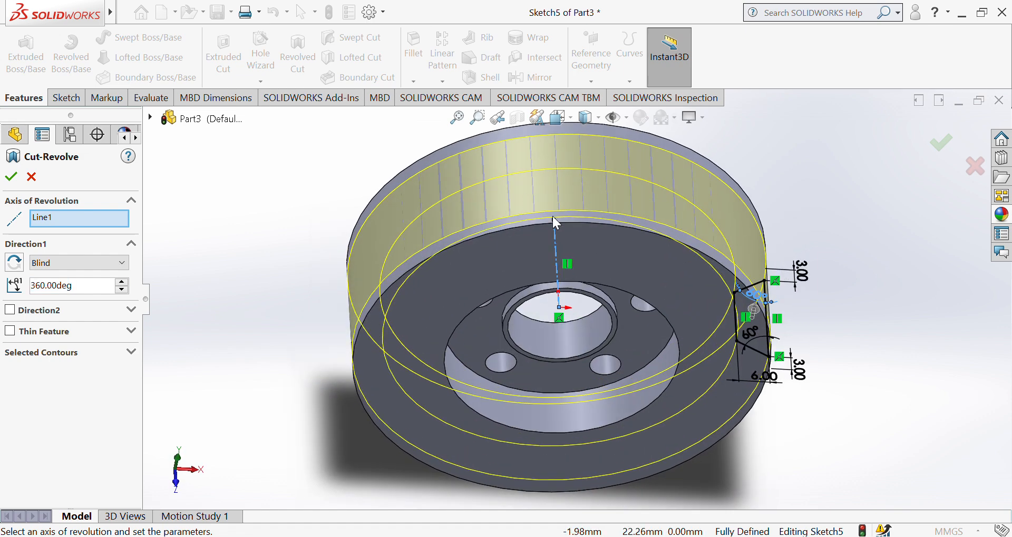
left_click(11, 177)
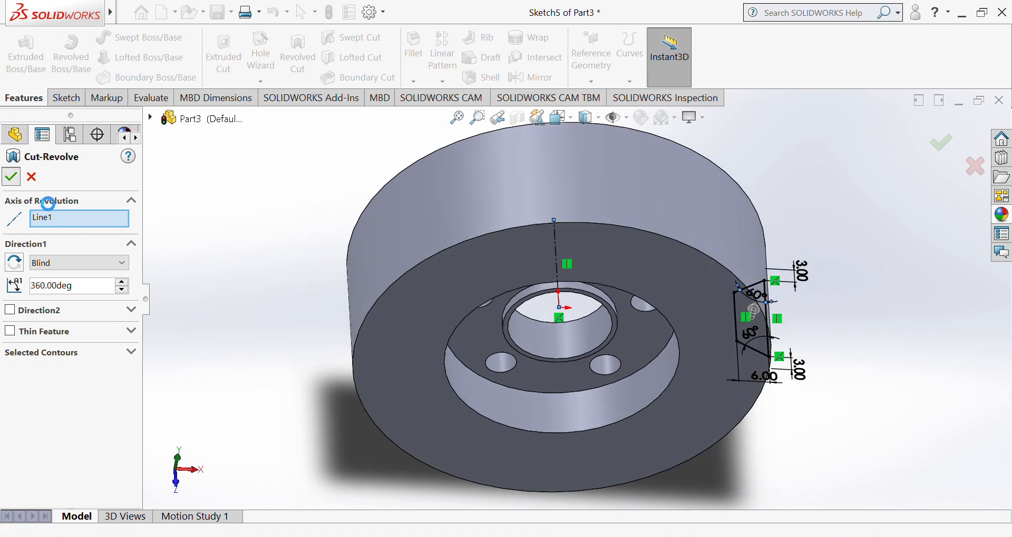
middle_click_drag(428, 305, 514, 288)
mouse_move(519, 213)
middle_mouse_down()
mouse_move(528, 226)
mouse_move(508, 295)
mouse_move(647, 310)
mouse_move(714, 277)
middle_mouse_up()
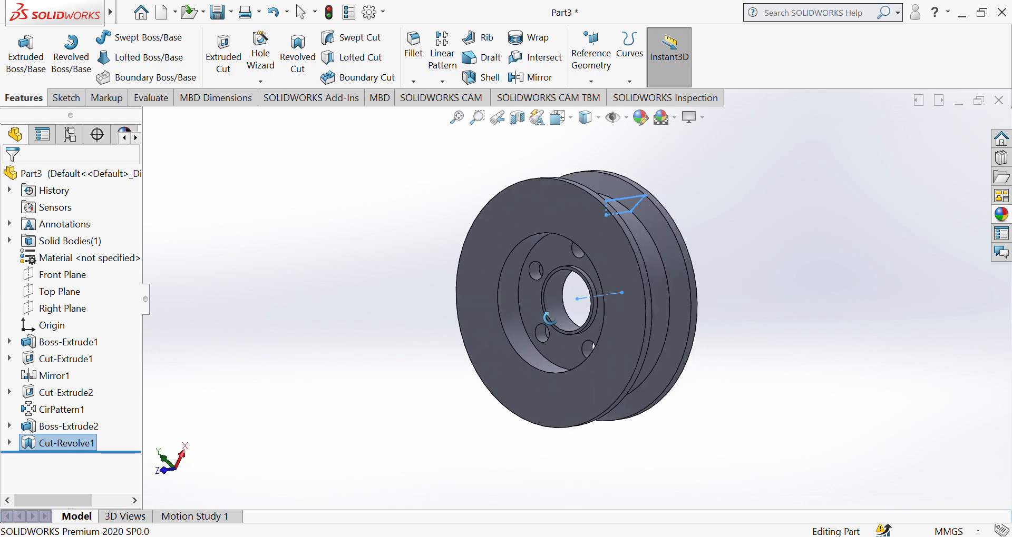
Apply the carbon steel appearance from the metal steel library to the whole part
left_click(1001, 214)
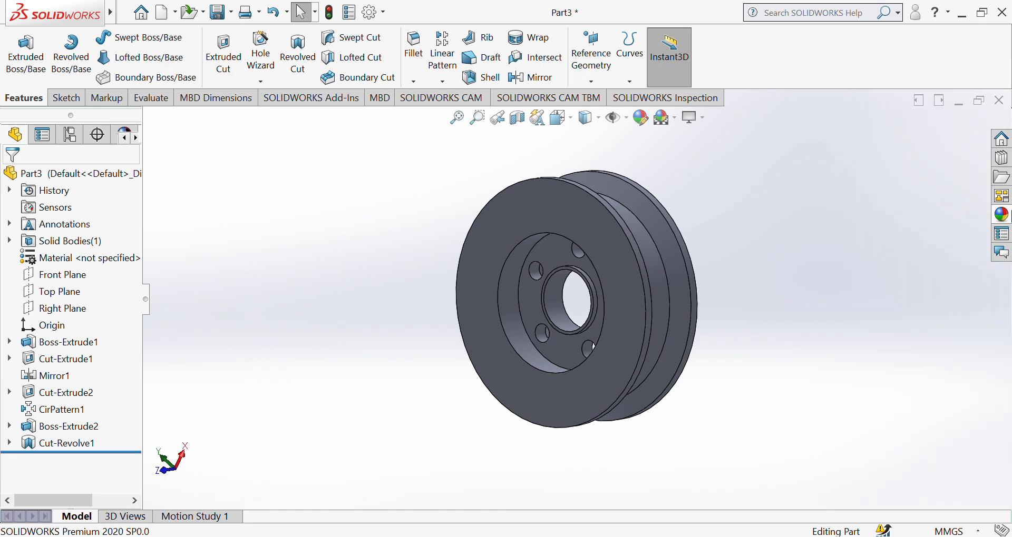
left_click(1002, 216)
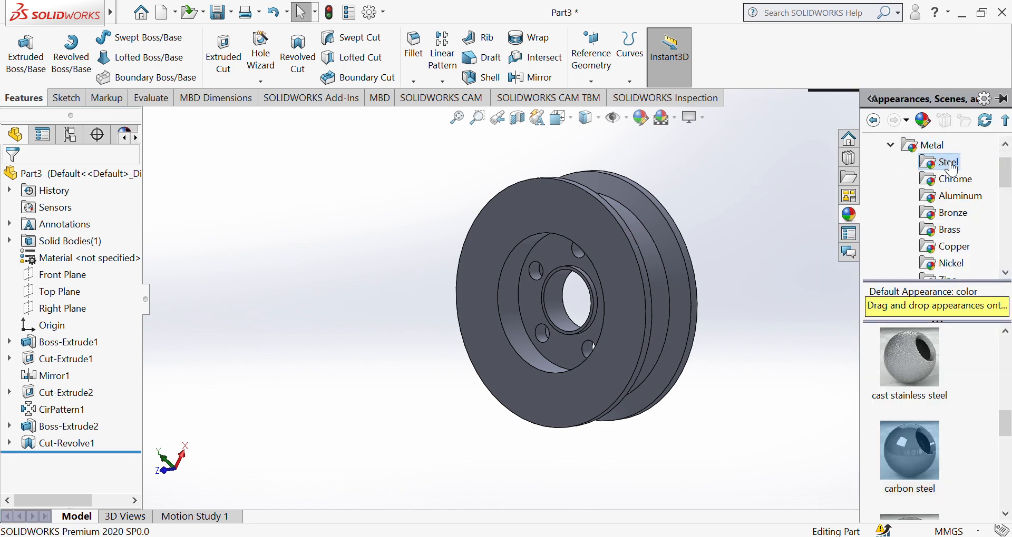
left_click(904, 460)
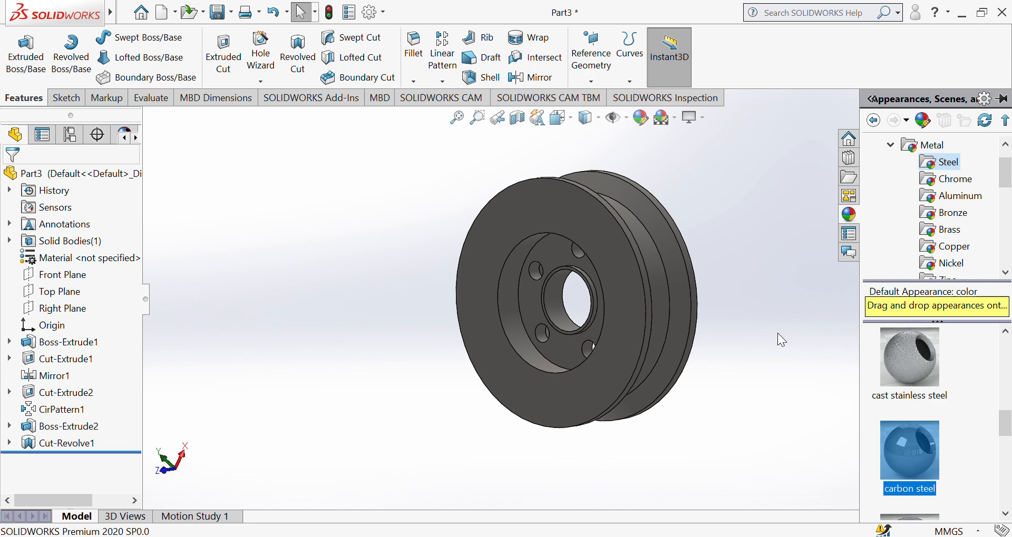
middle_click_drag(777, 333, 770, 374)
left_click(633, 222)
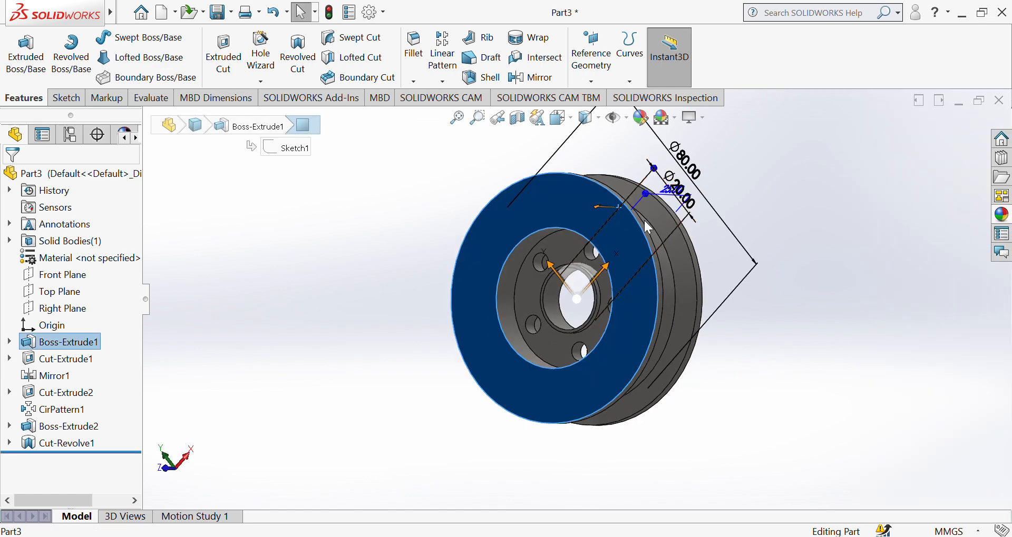
left_click(671, 262)
left_click(770, 306)
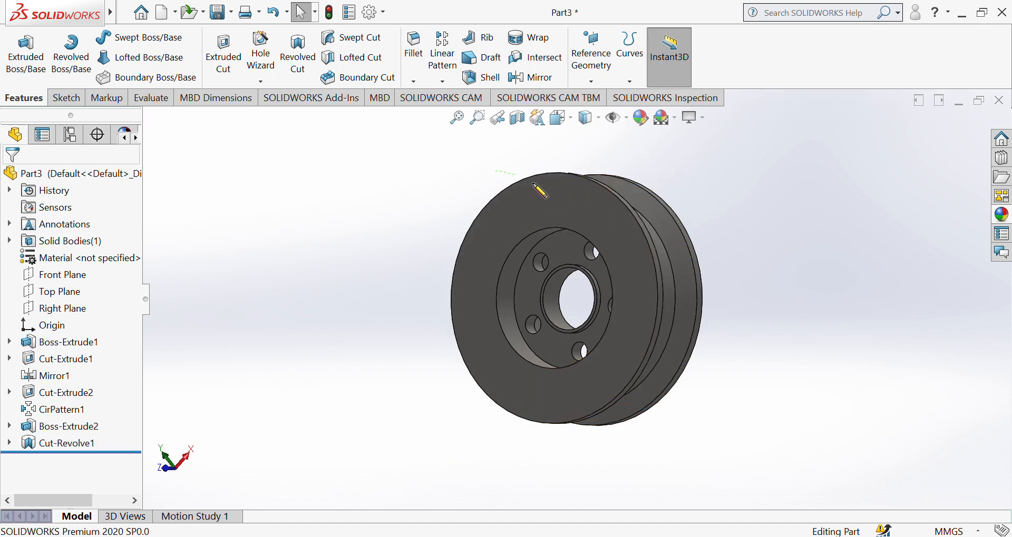